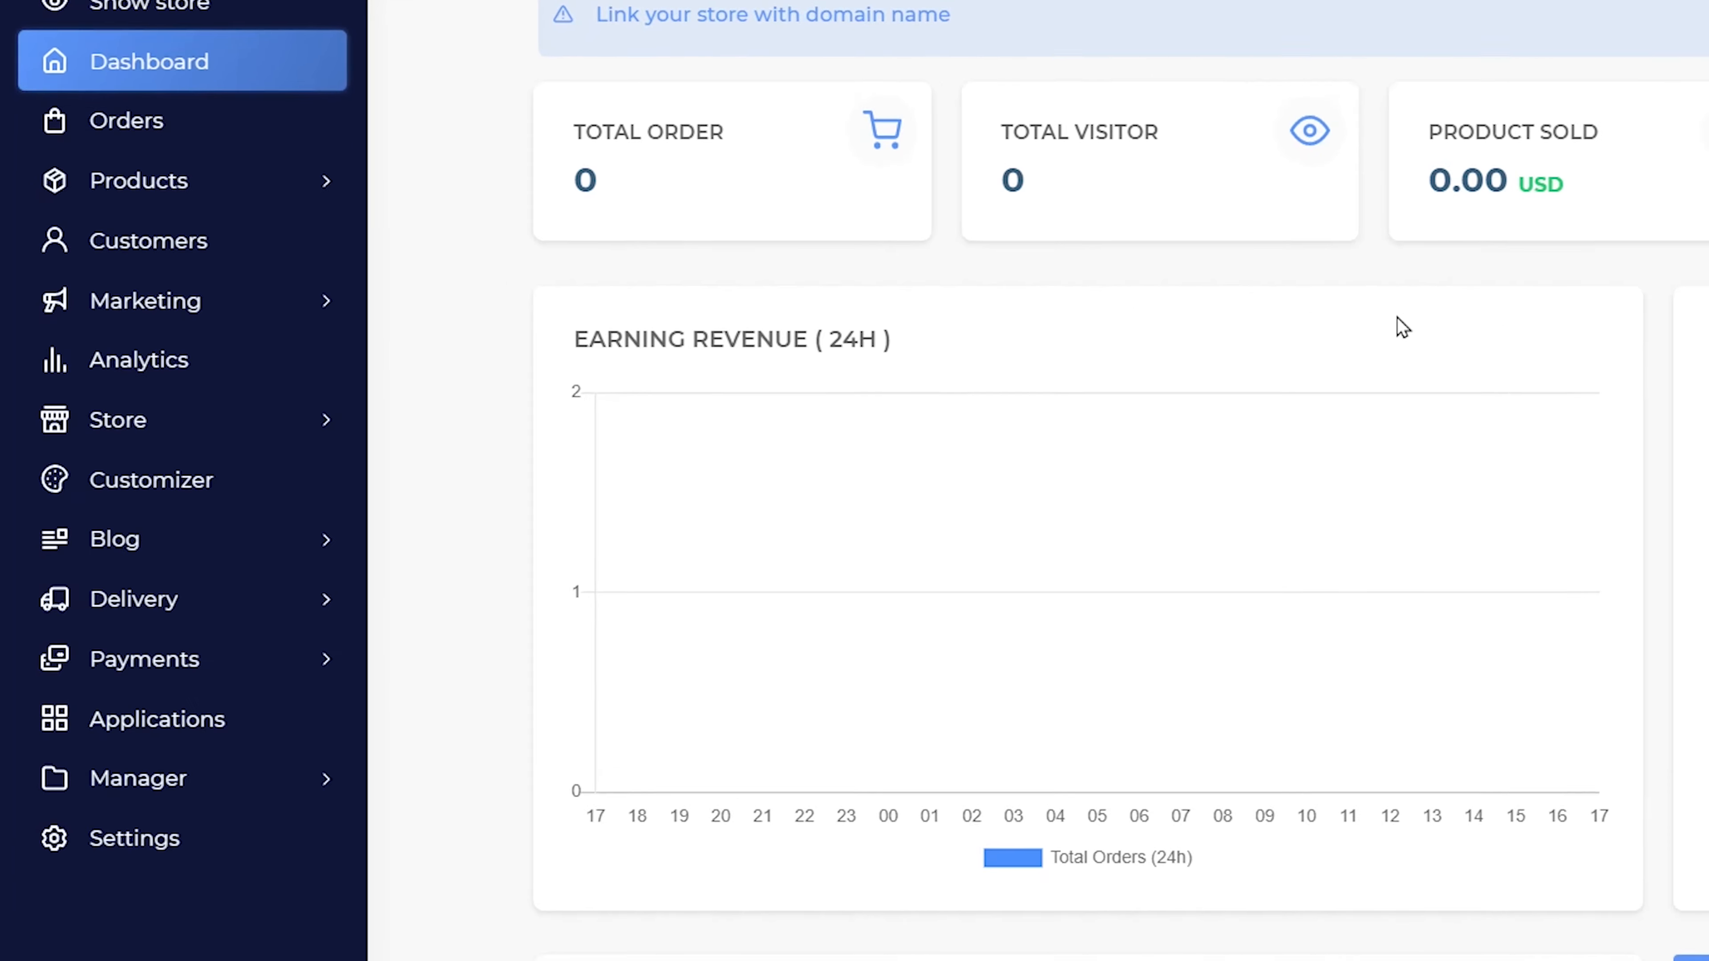
- Expand the Delivery menu to reveal Locations, Shipping companies and Zones
left_click(369, 599)
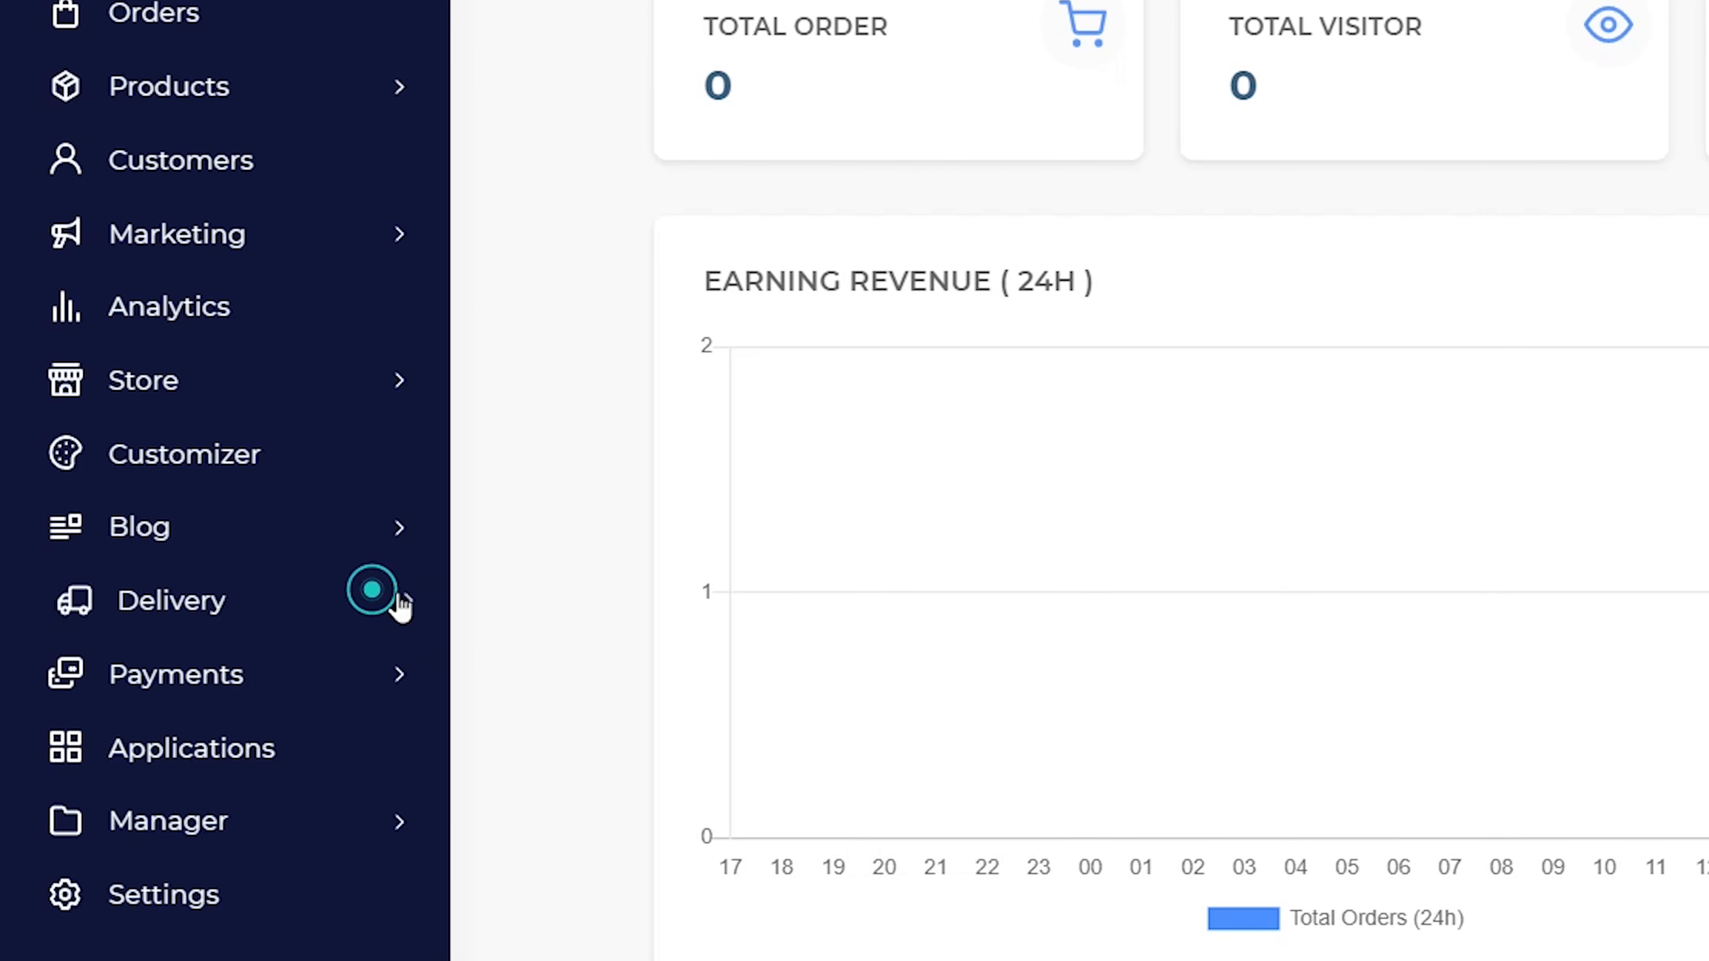
scroll(390, 592, "down", 1)
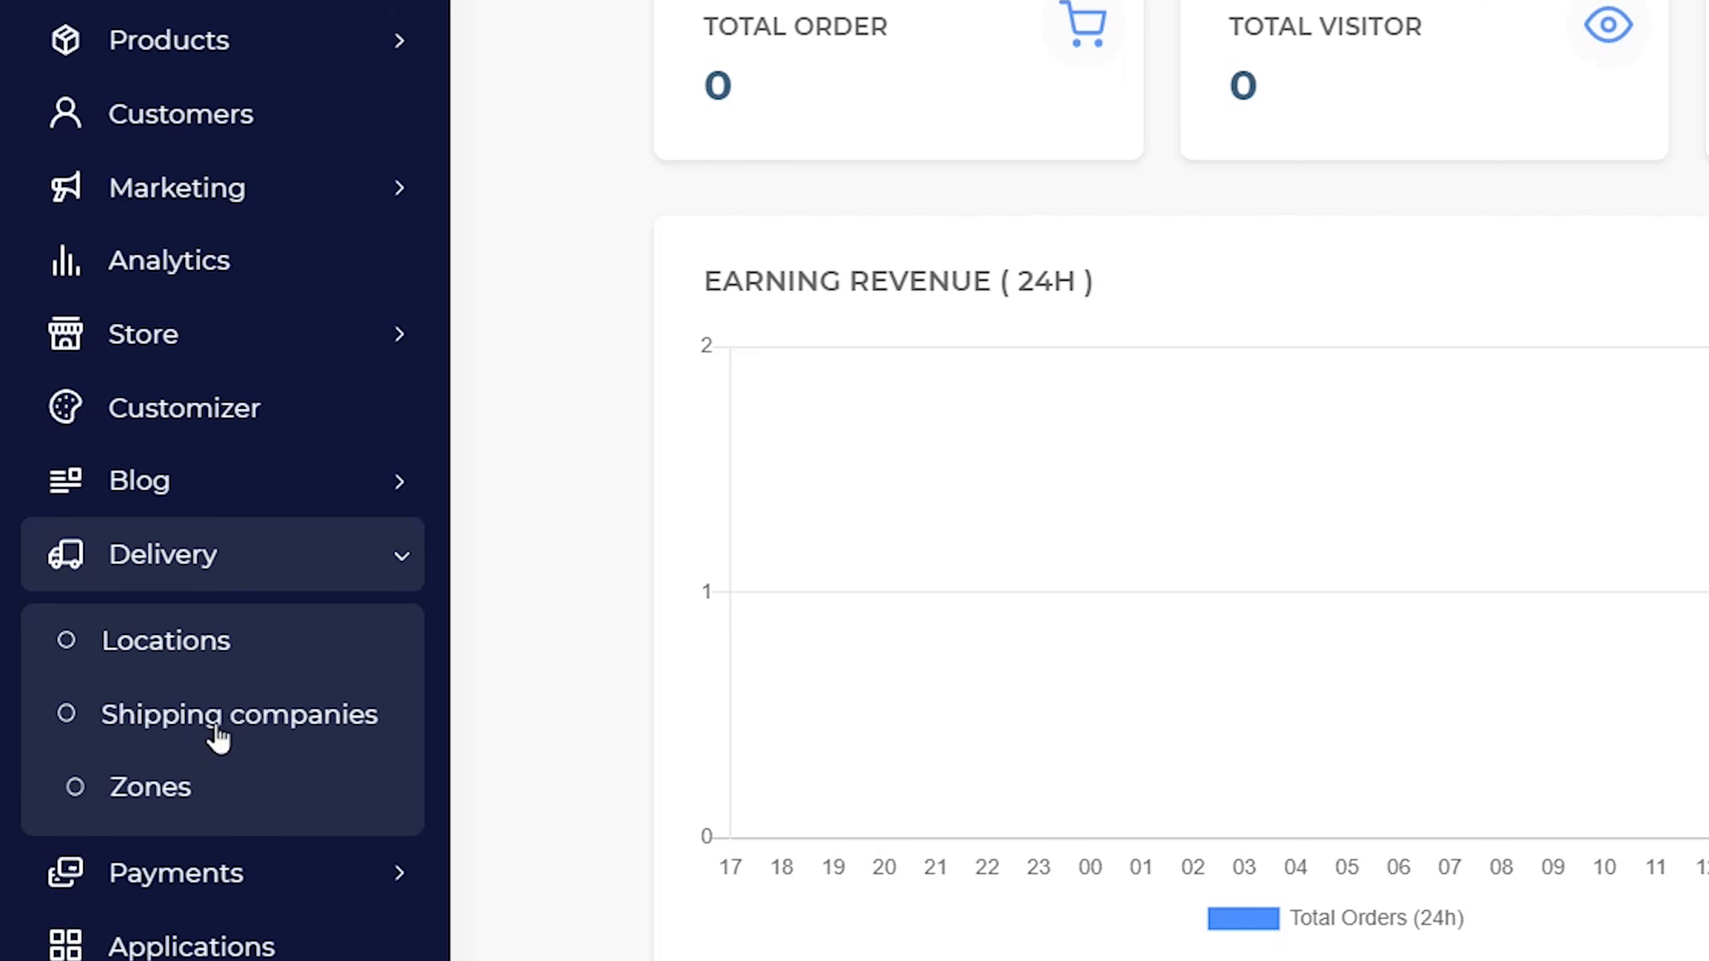
- Add Algérie to the delivery locations, then delete it, leaving Maroc and United Kingdom
left_click(248, 654)
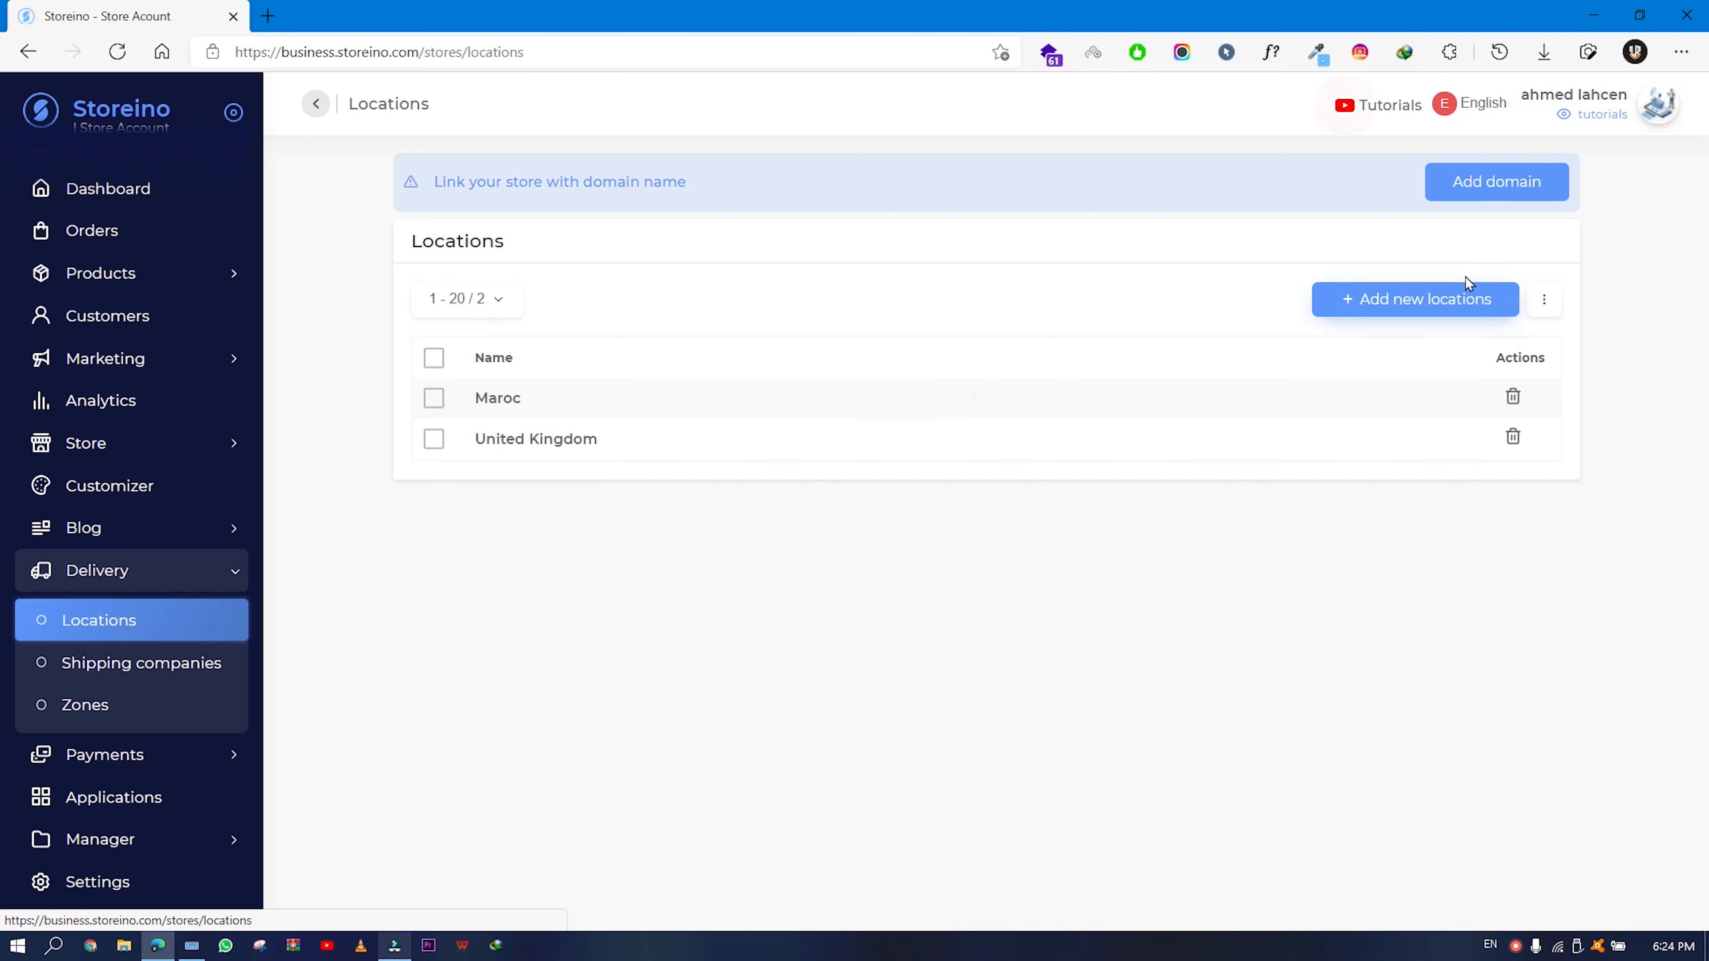
left_click(1375, 316)
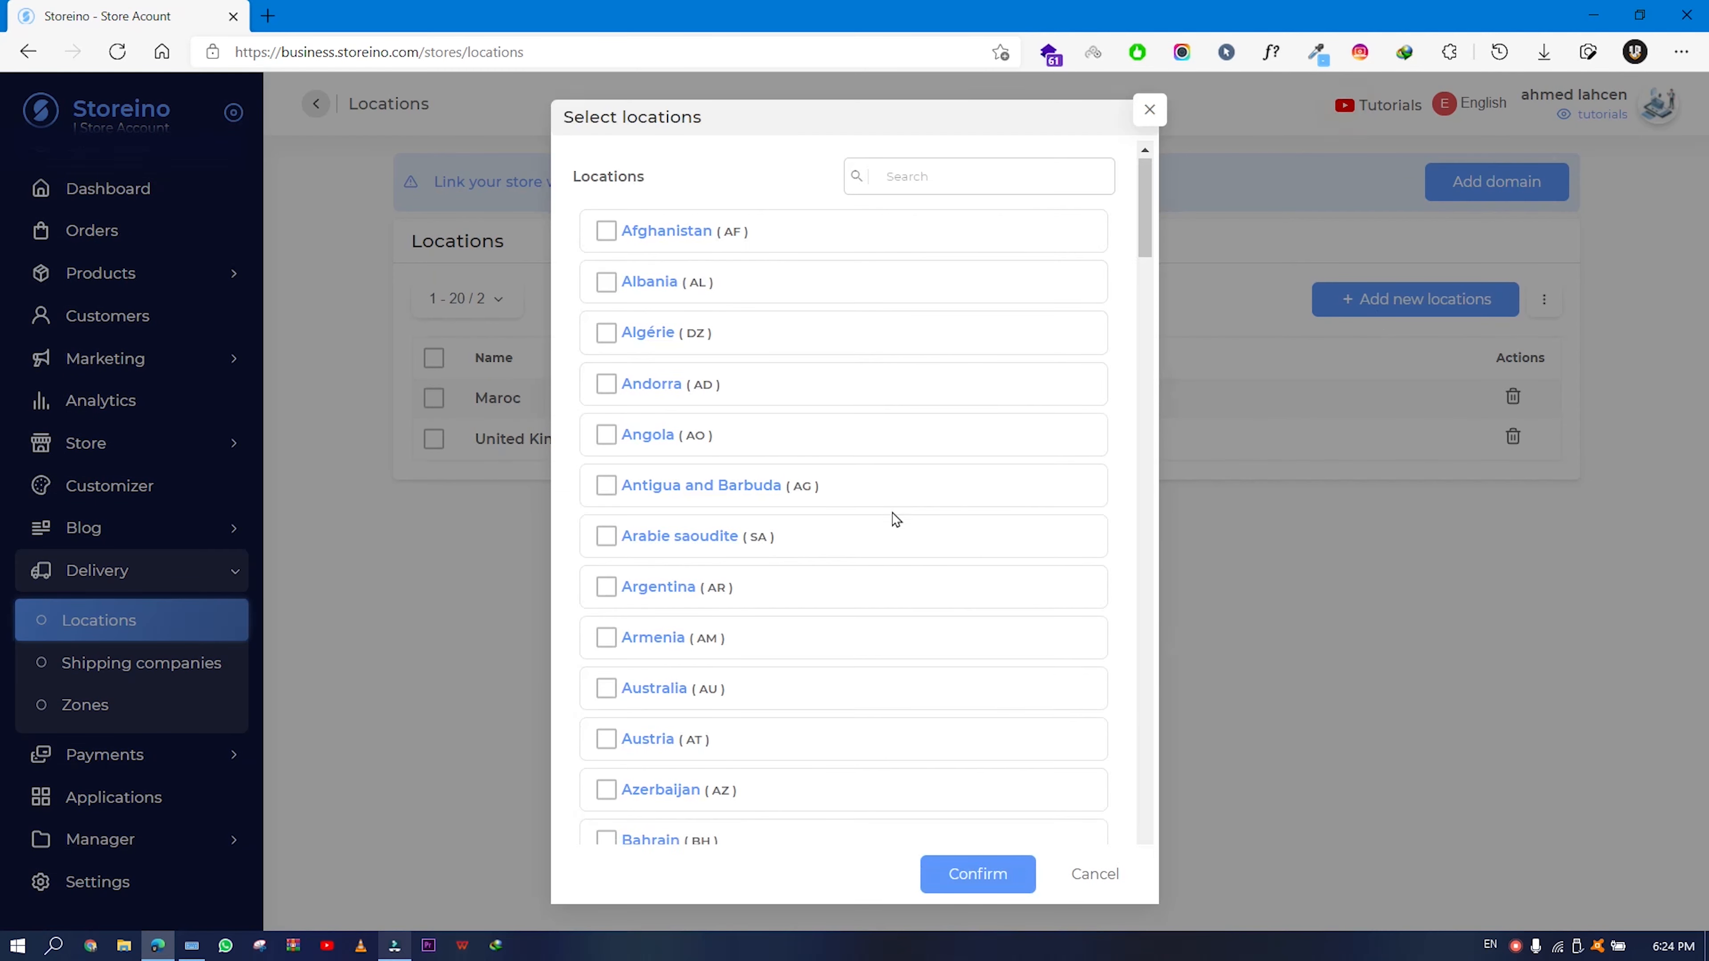
scroll(895, 518, "down", 20)
scroll(895, 524, "up", 20)
scroll(894, 524, "up", 5)
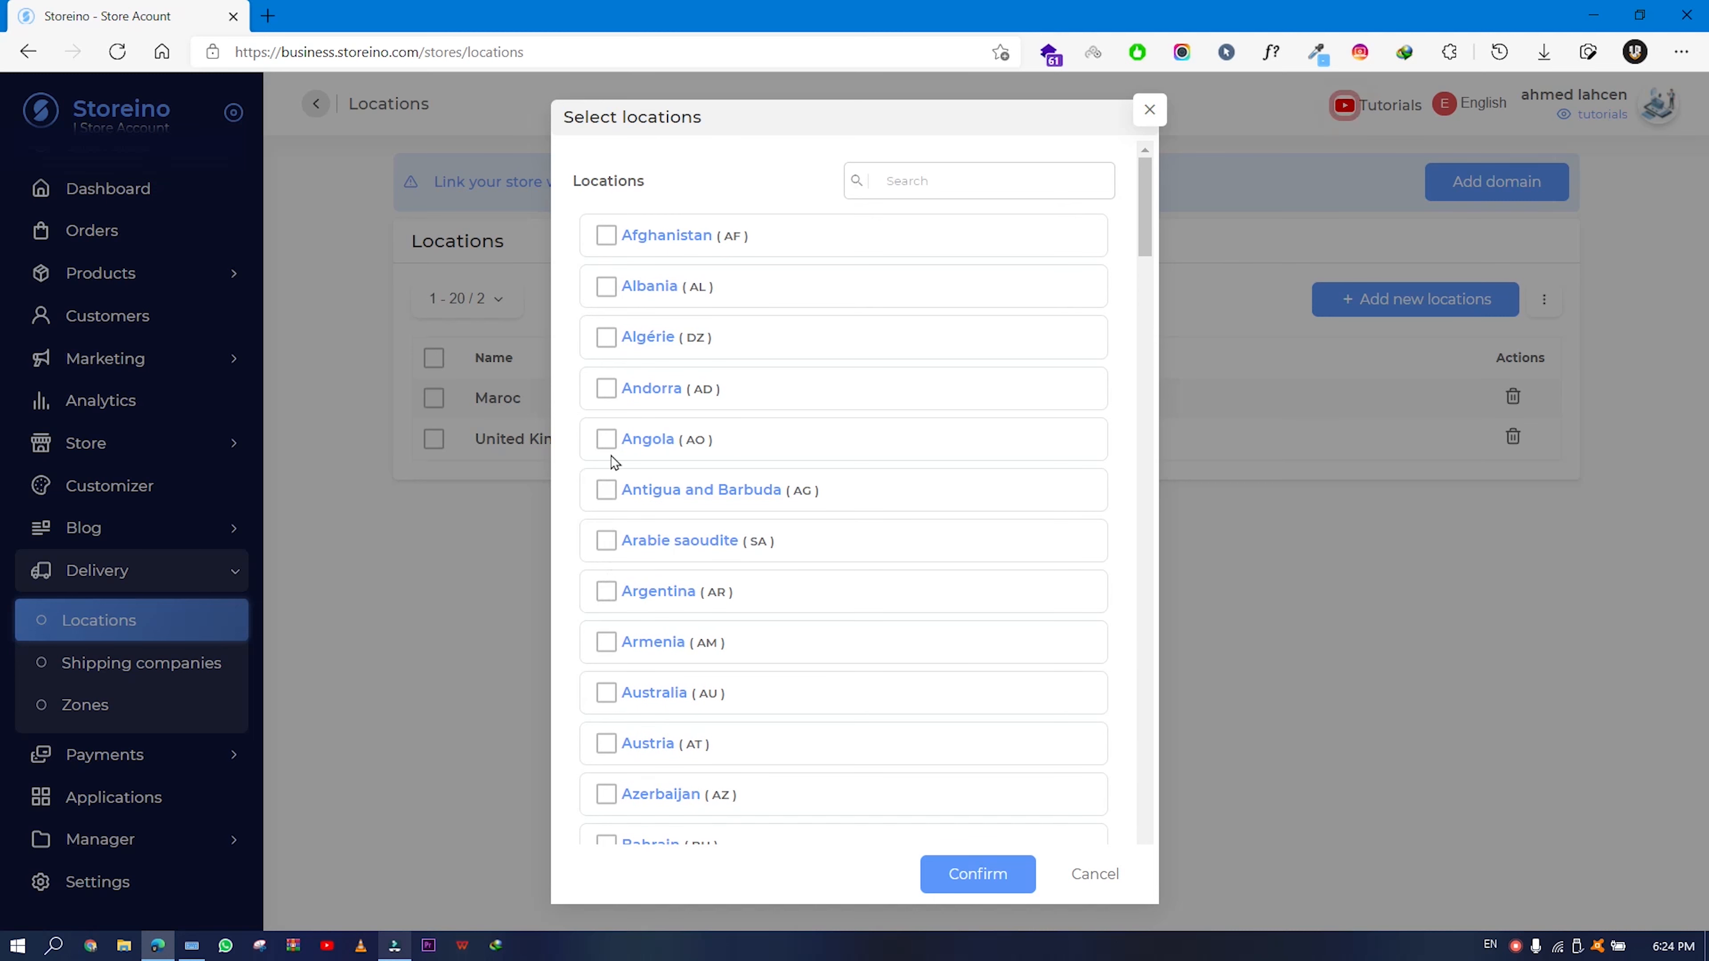
left_click(606, 337)
left_click(964, 889)
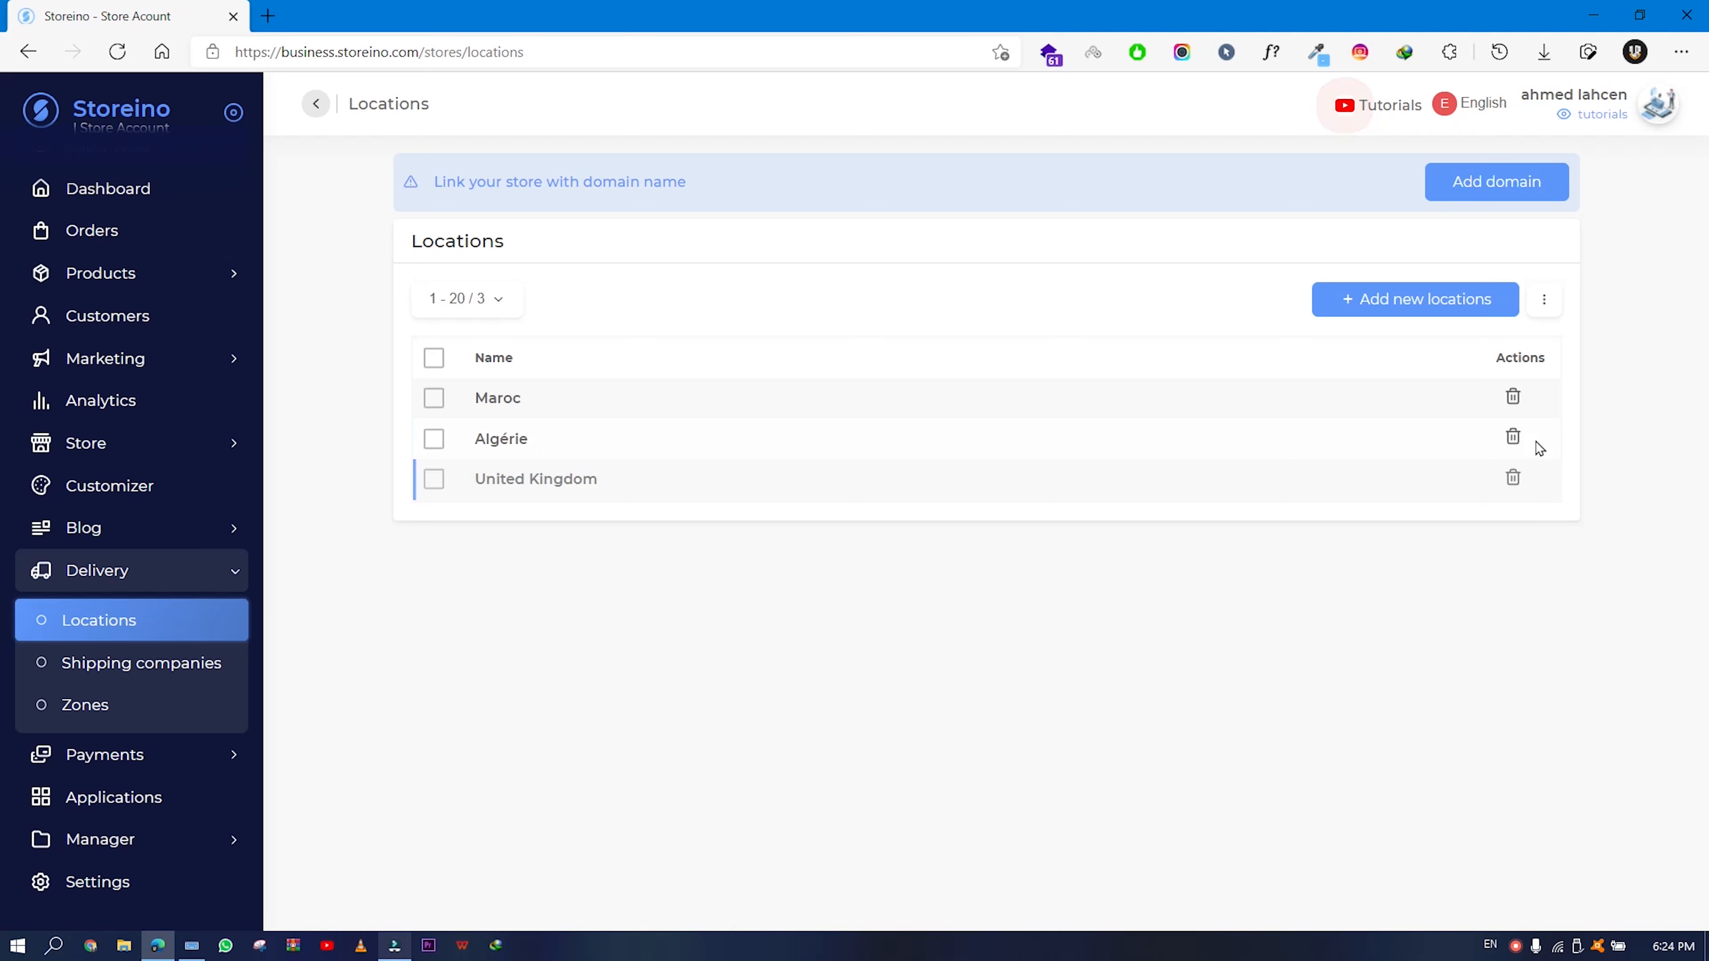
left_click(1516, 443)
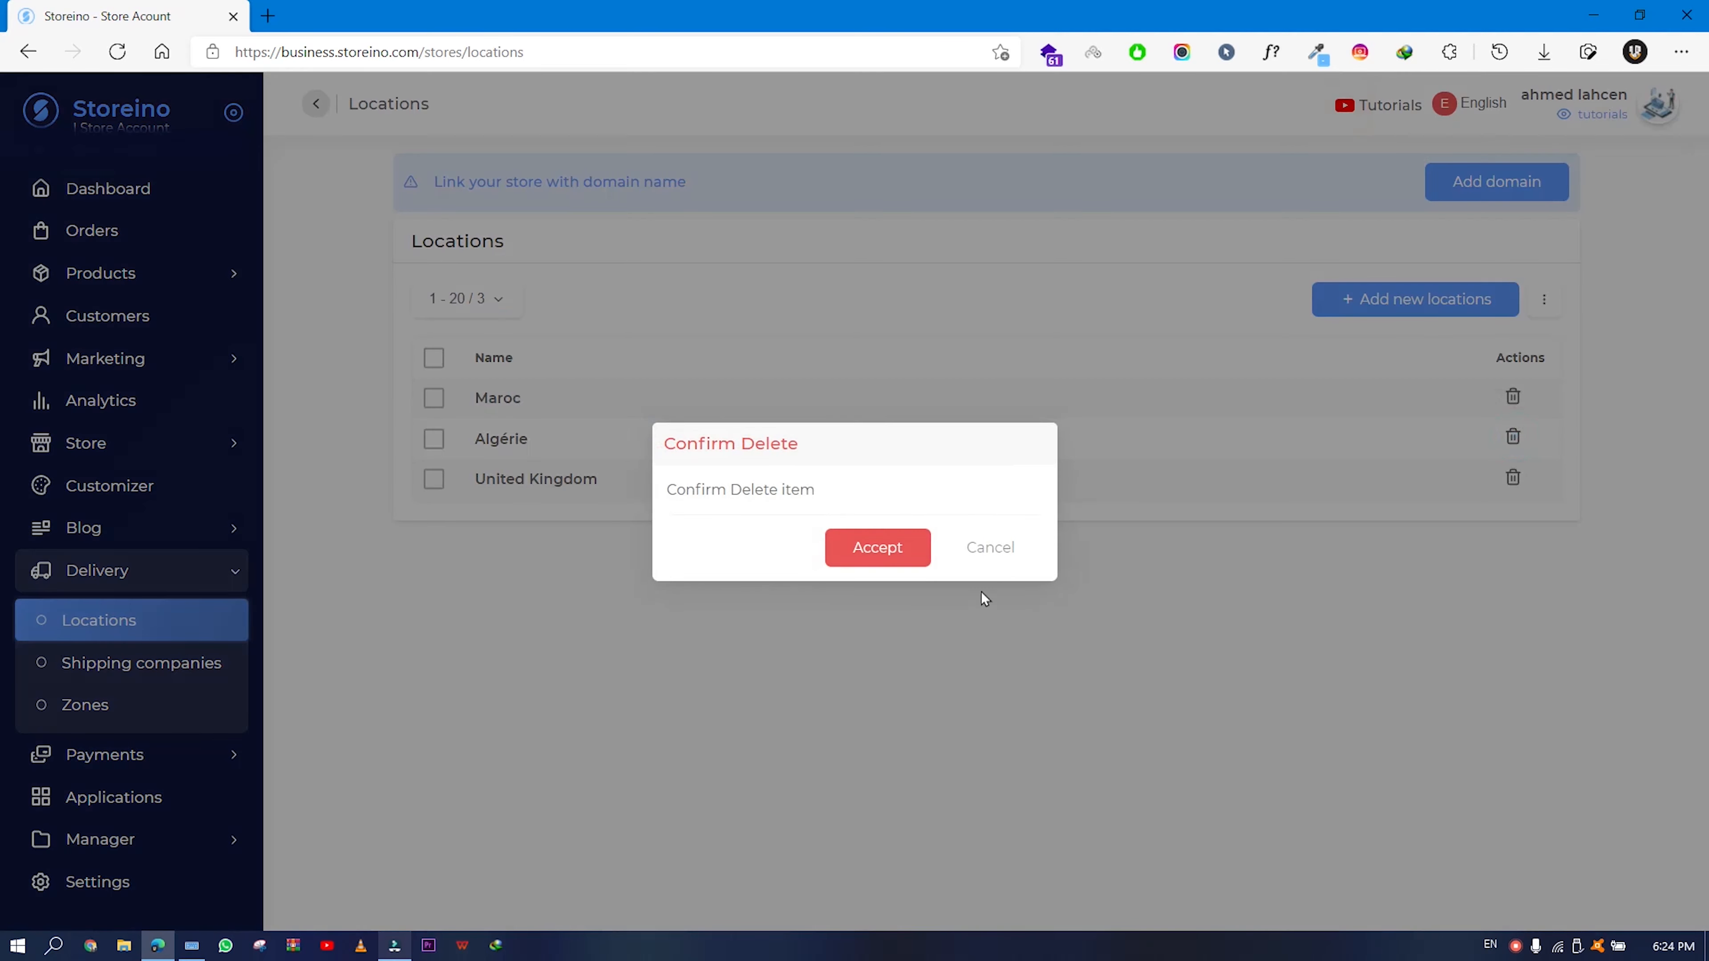
left_click(904, 563)
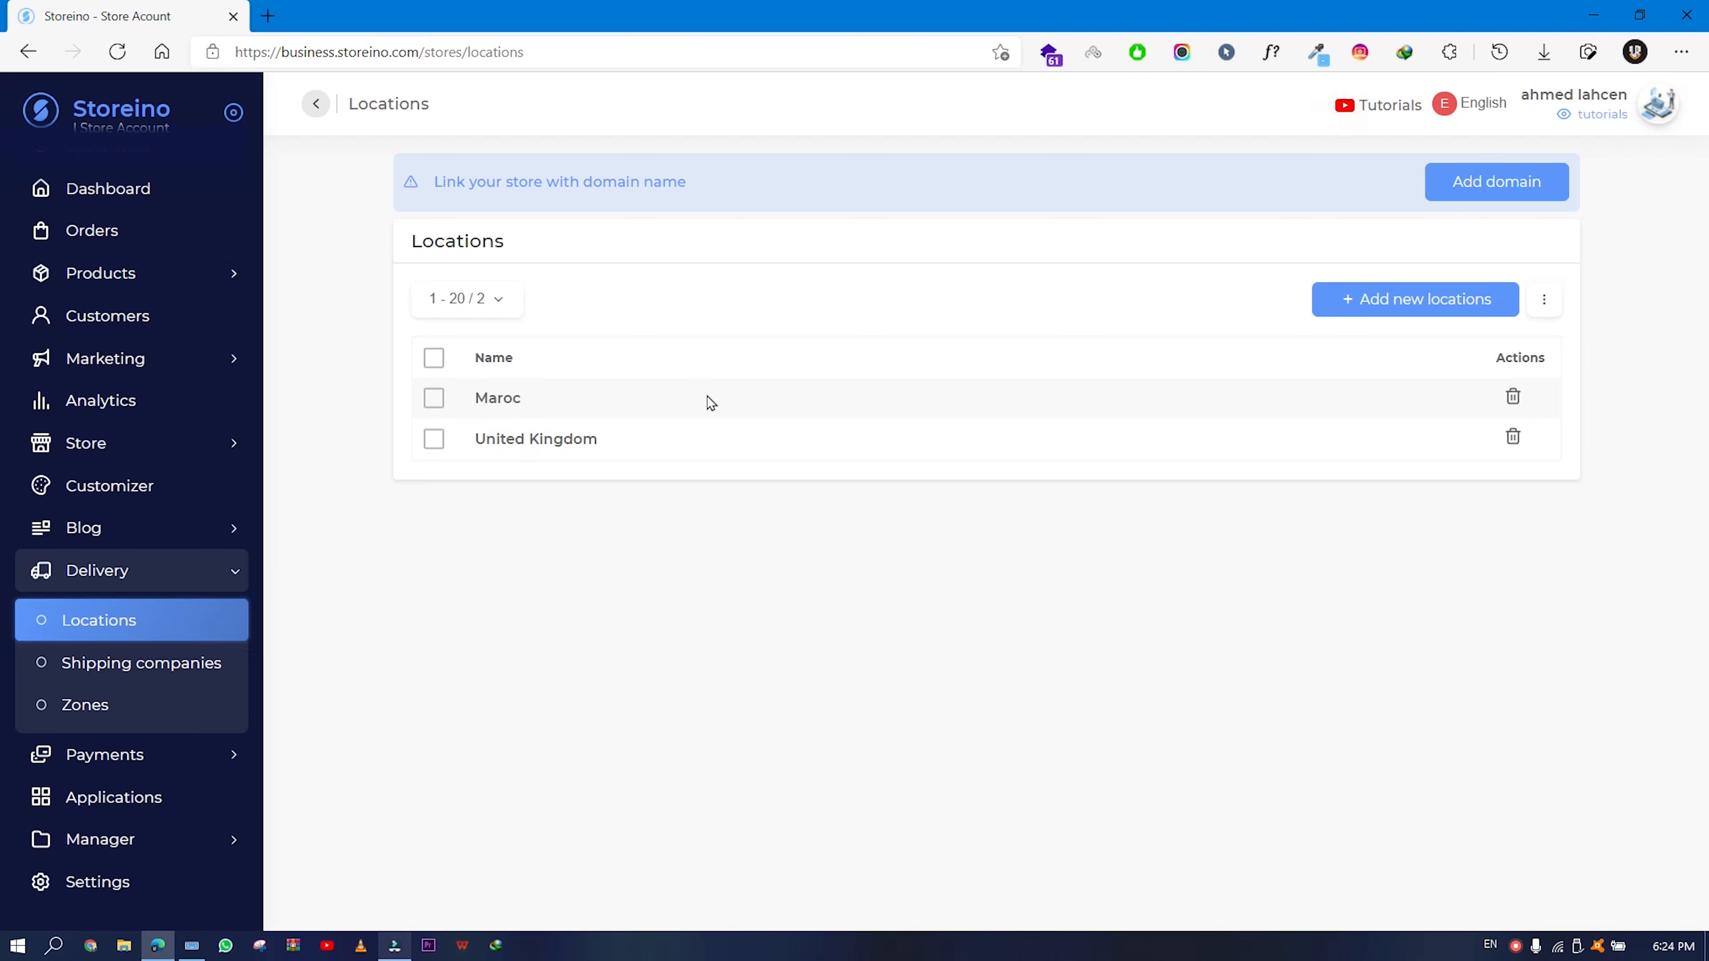
- Start a new shipping company named 'storeino shipping'
left_click(145, 675)
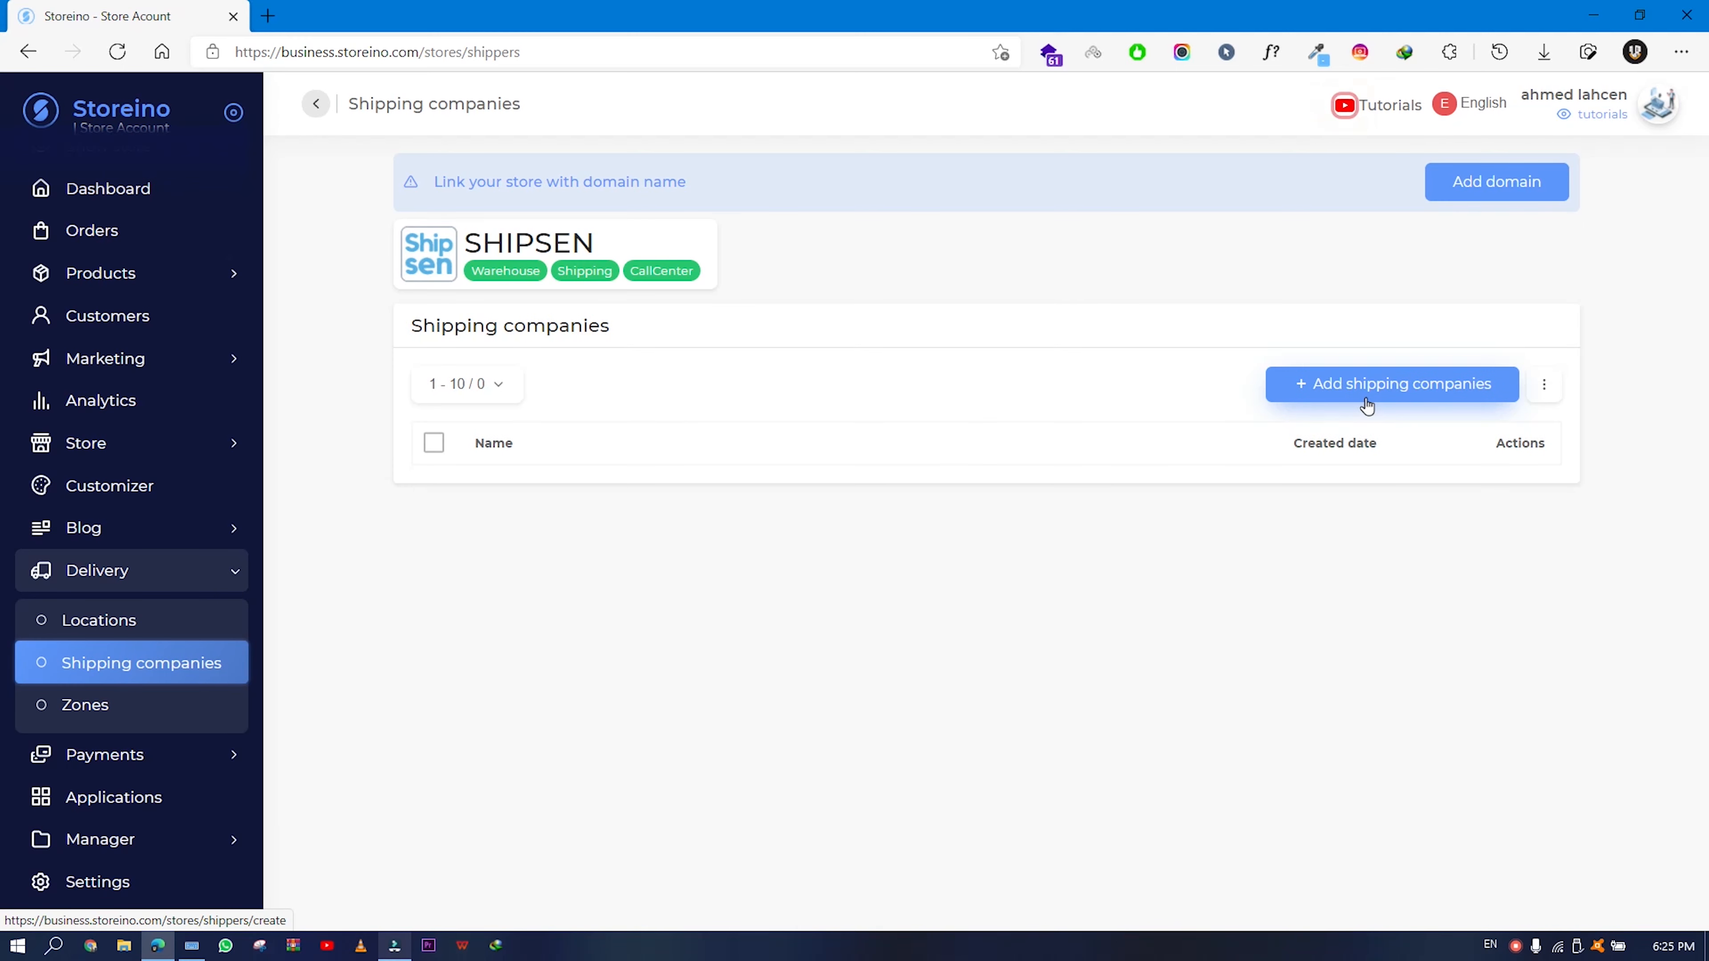
left_click(1366, 404)
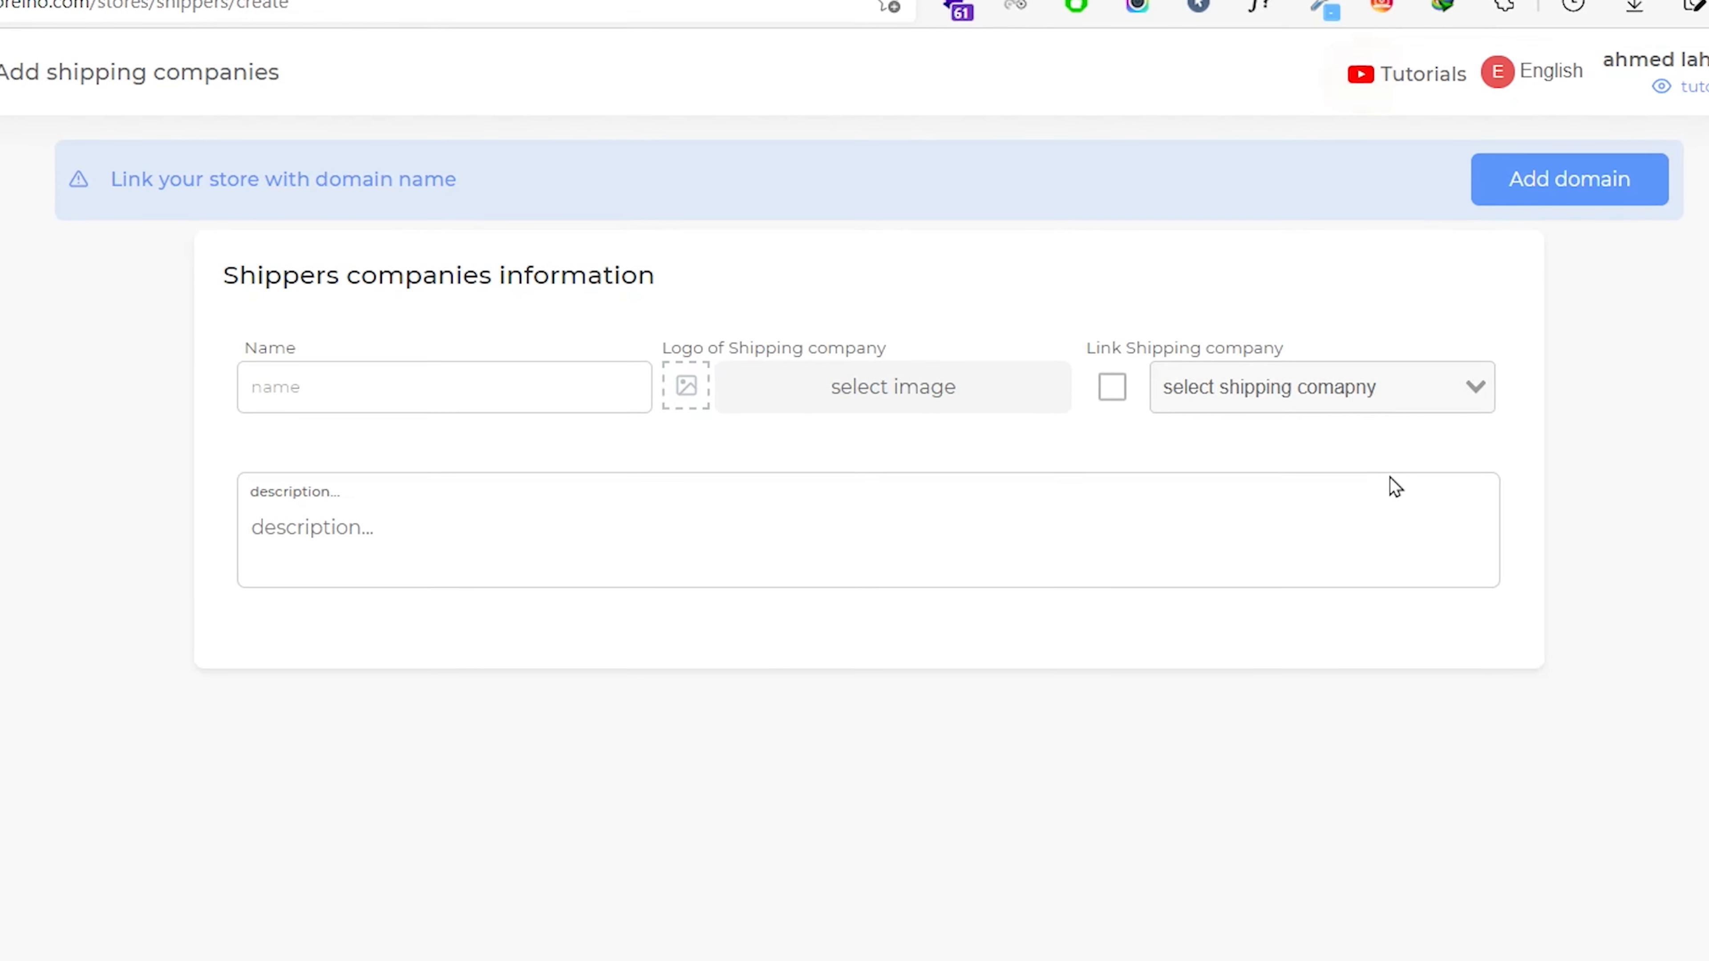
left_click(461, 404)
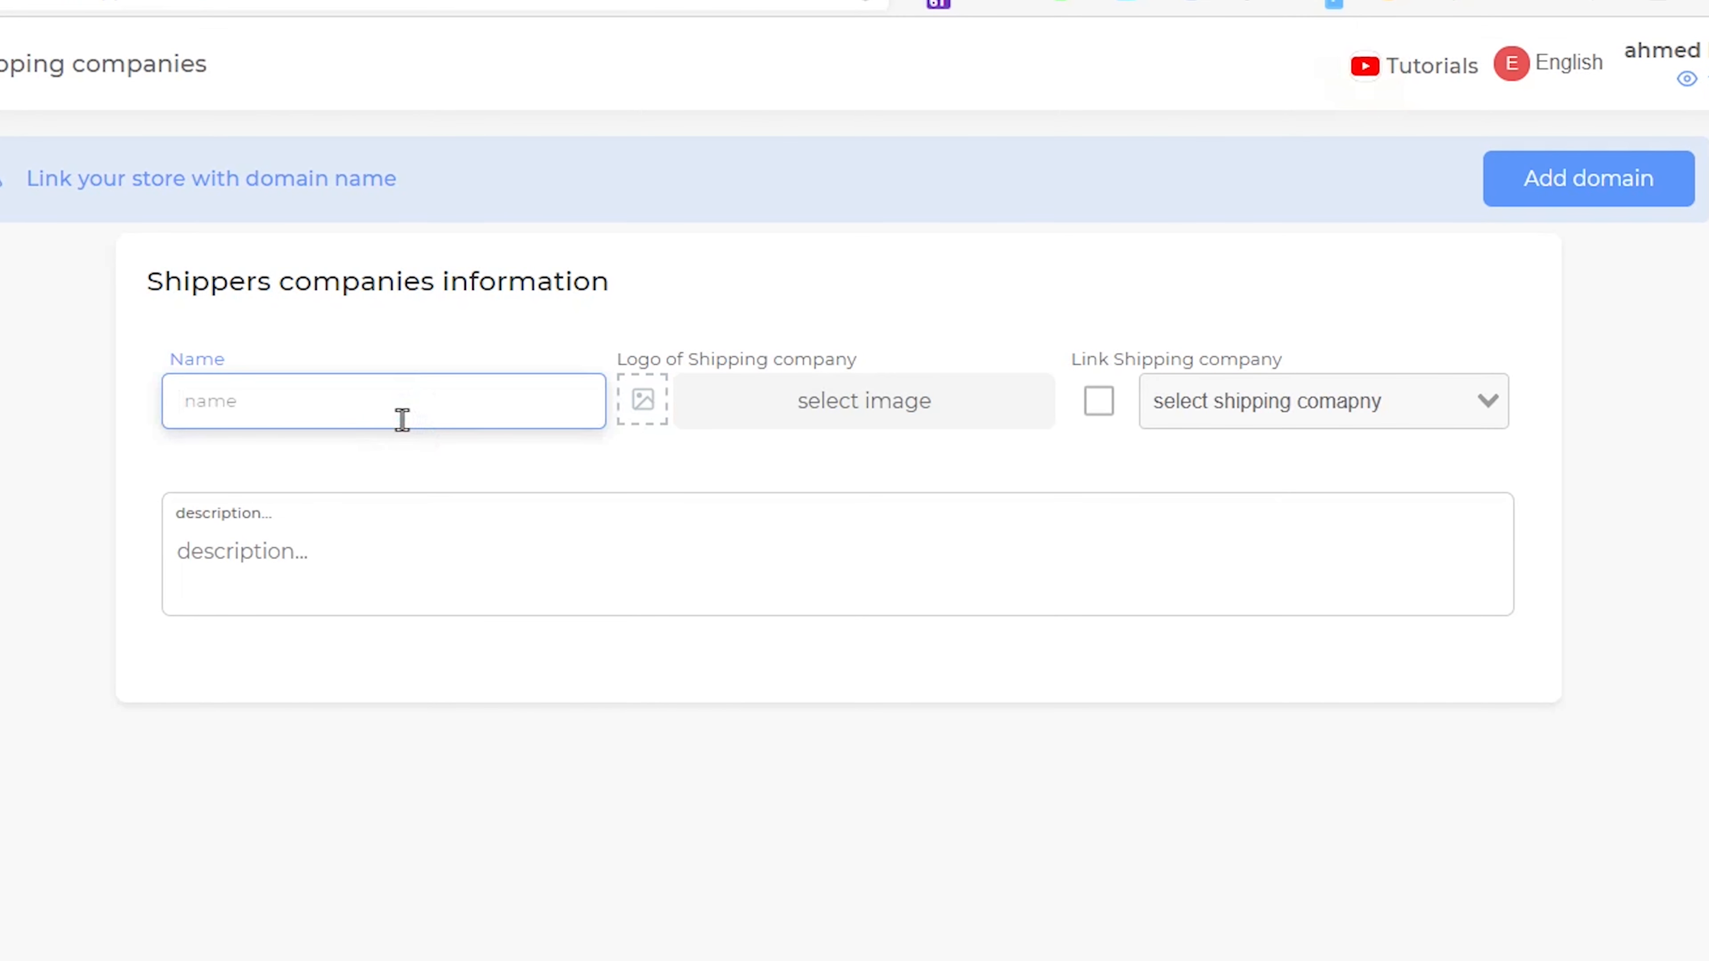
type("storeino ")
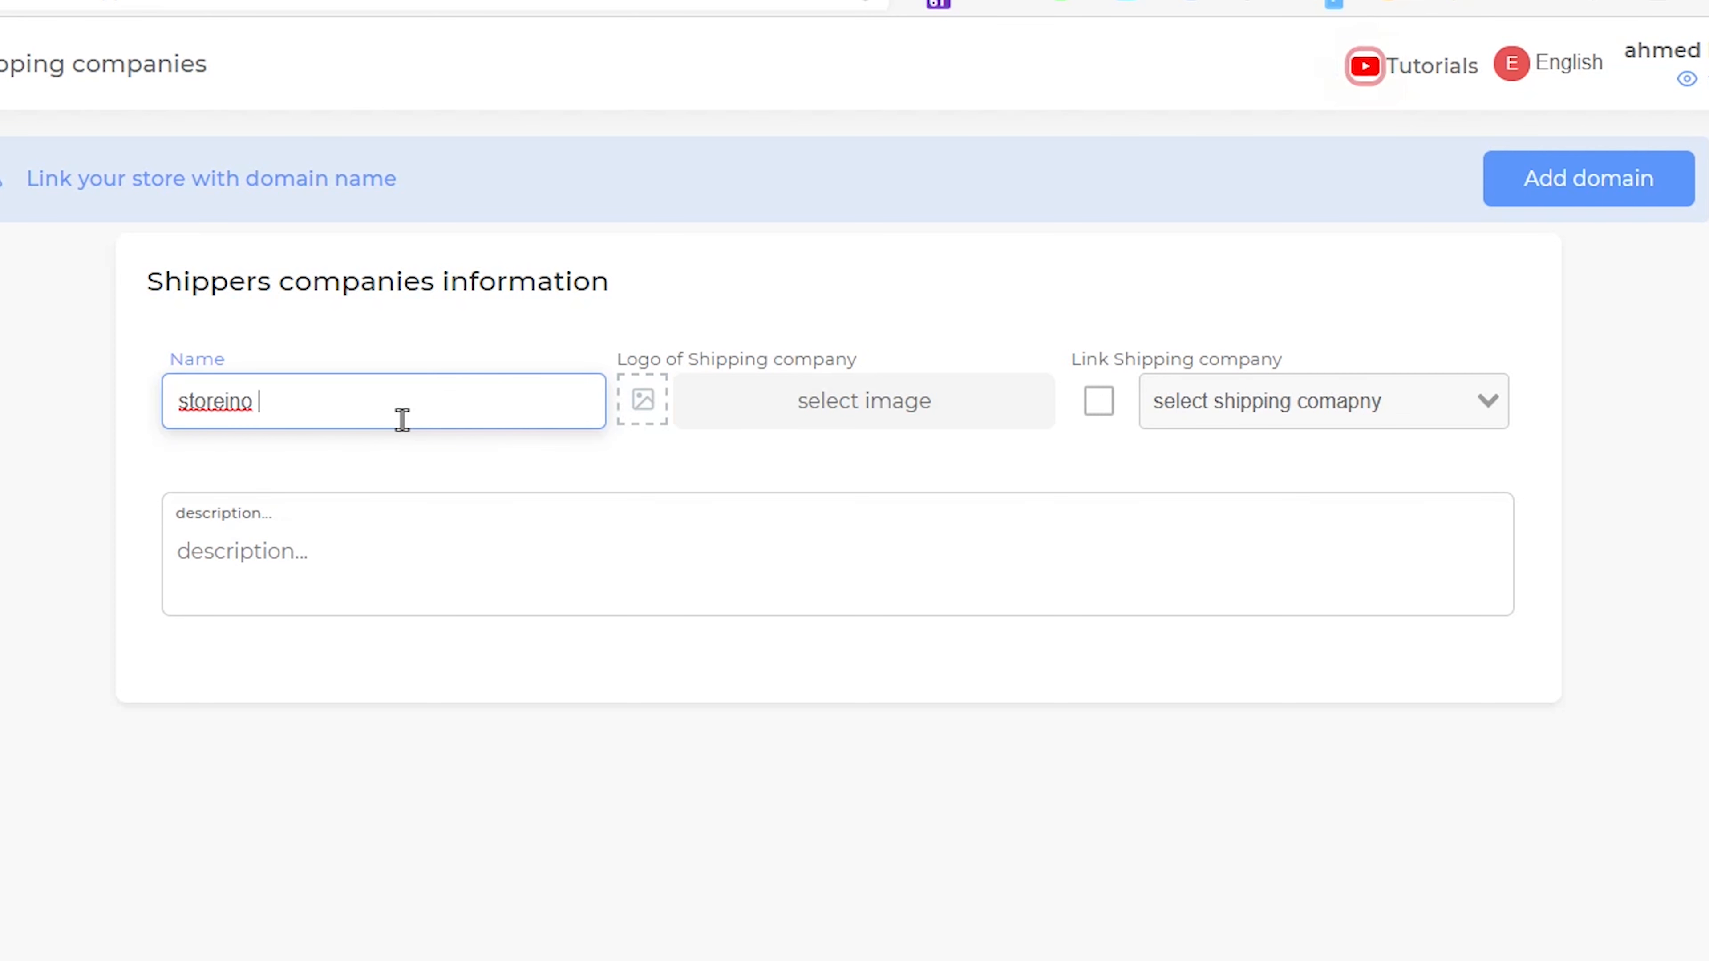
type("shipping")
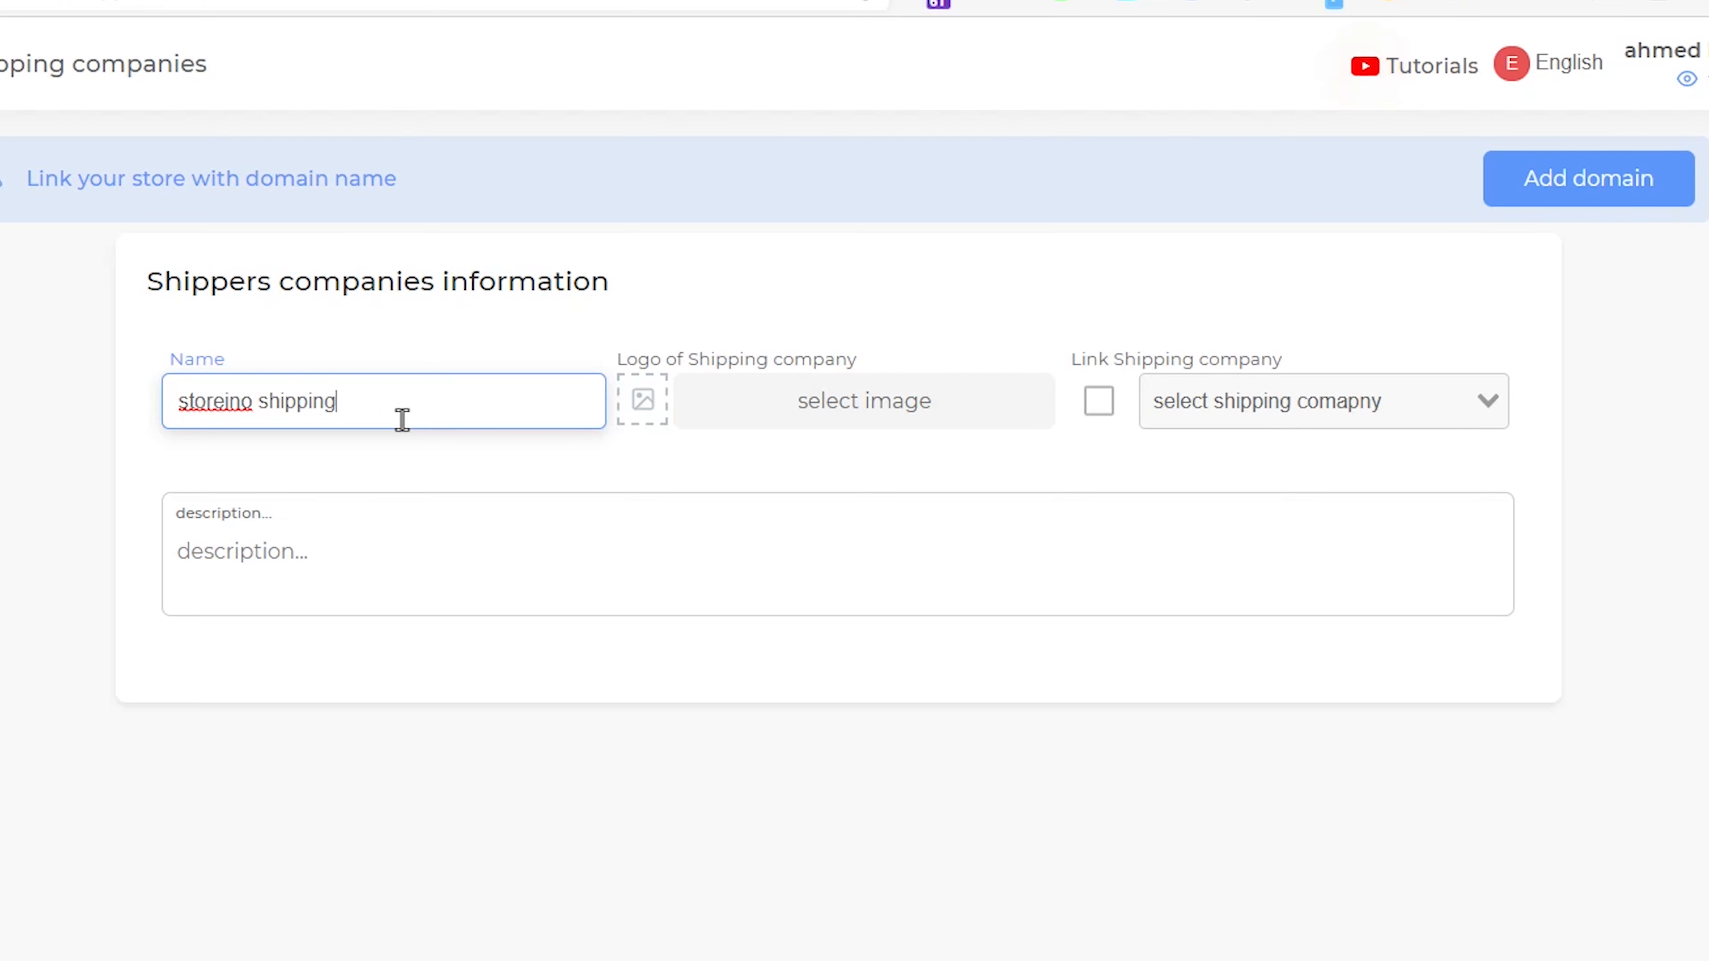
- Choose the Storeino logo from the image library as the company's image
left_click(730, 406)
scroll(720, 431, "down", 8)
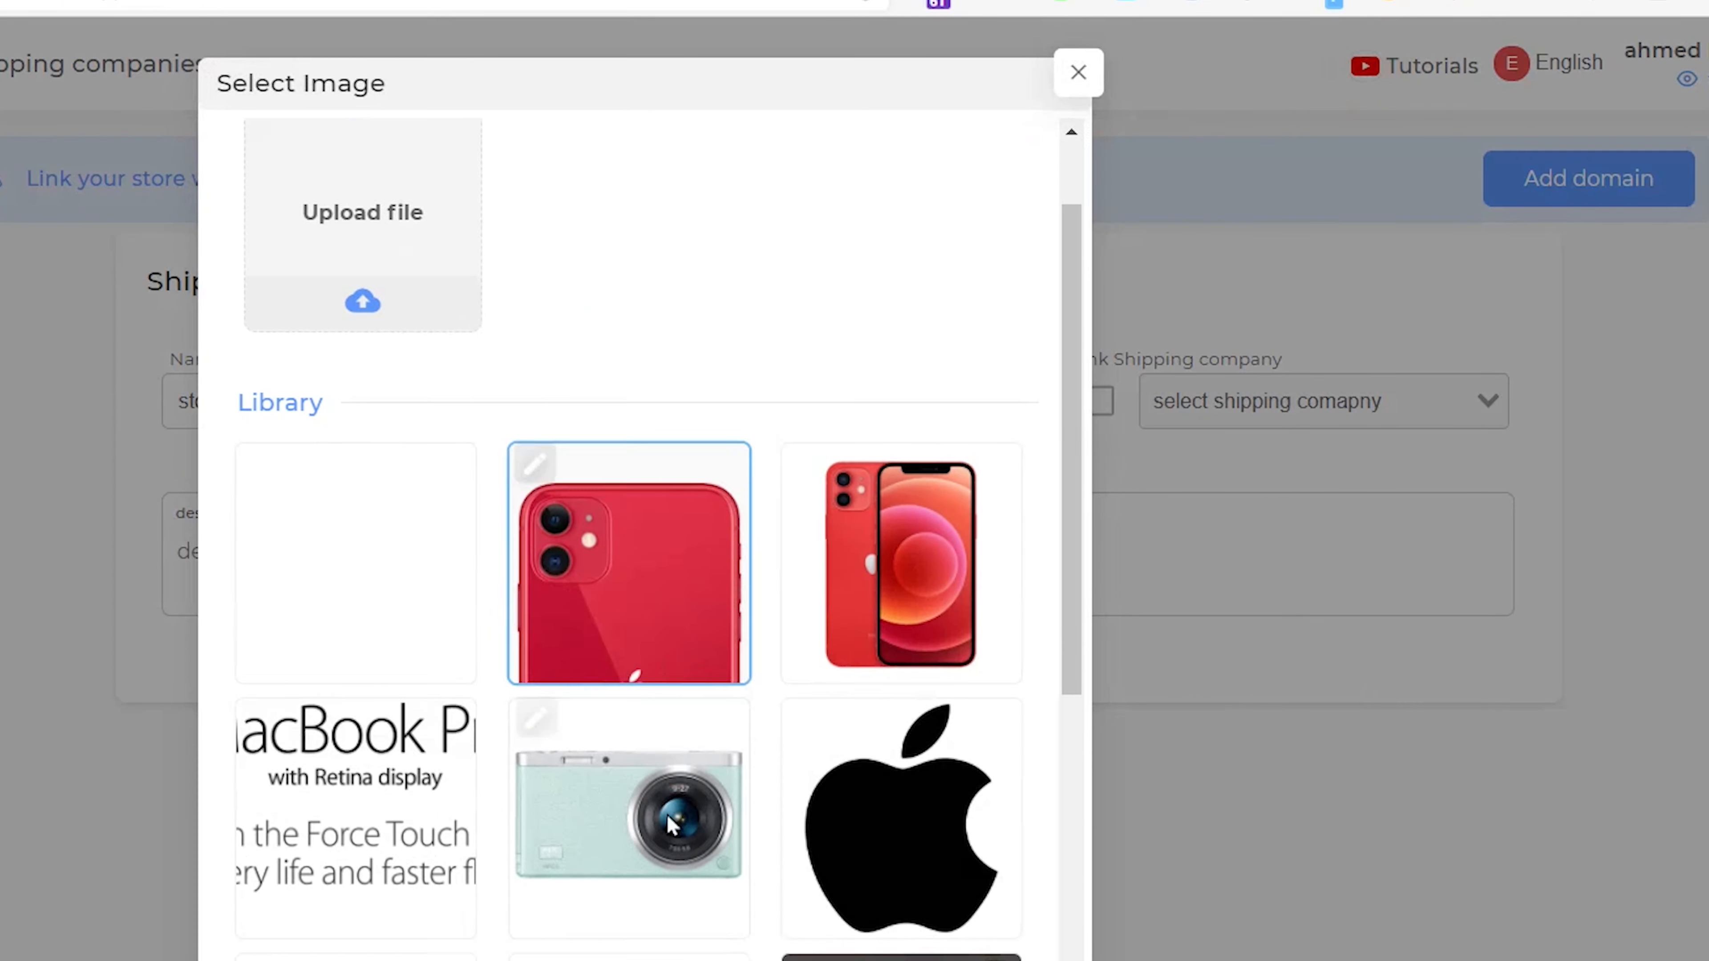
left_click(382, 579)
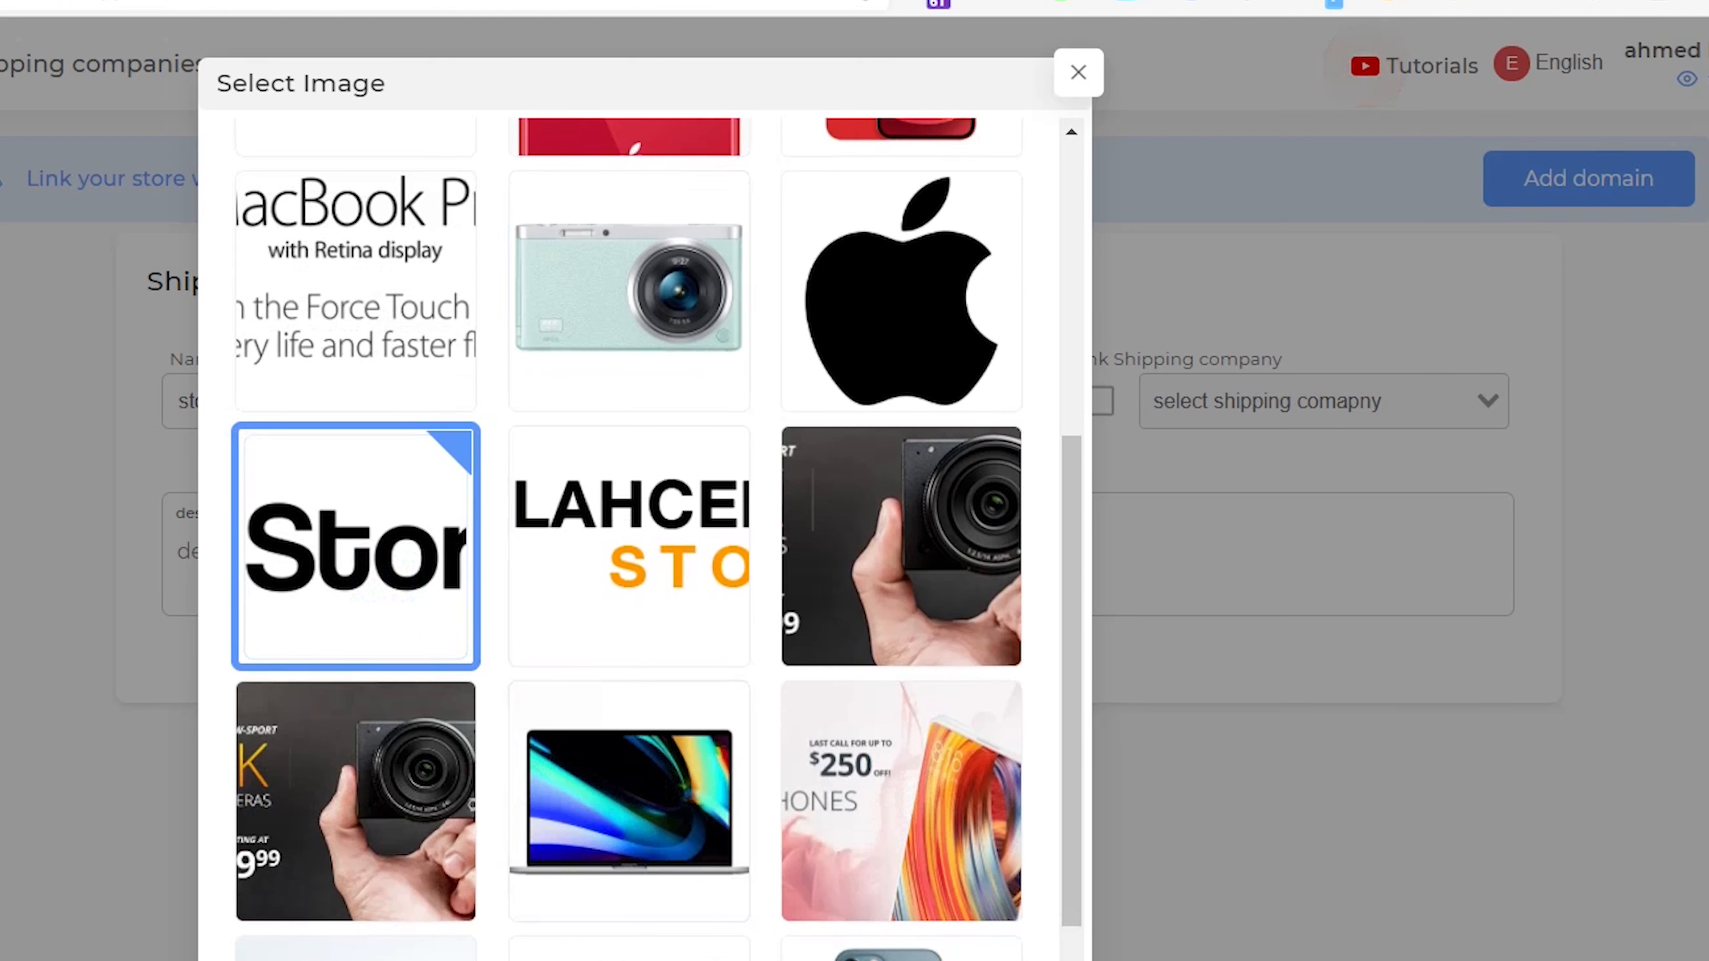
left_click(1049, 959)
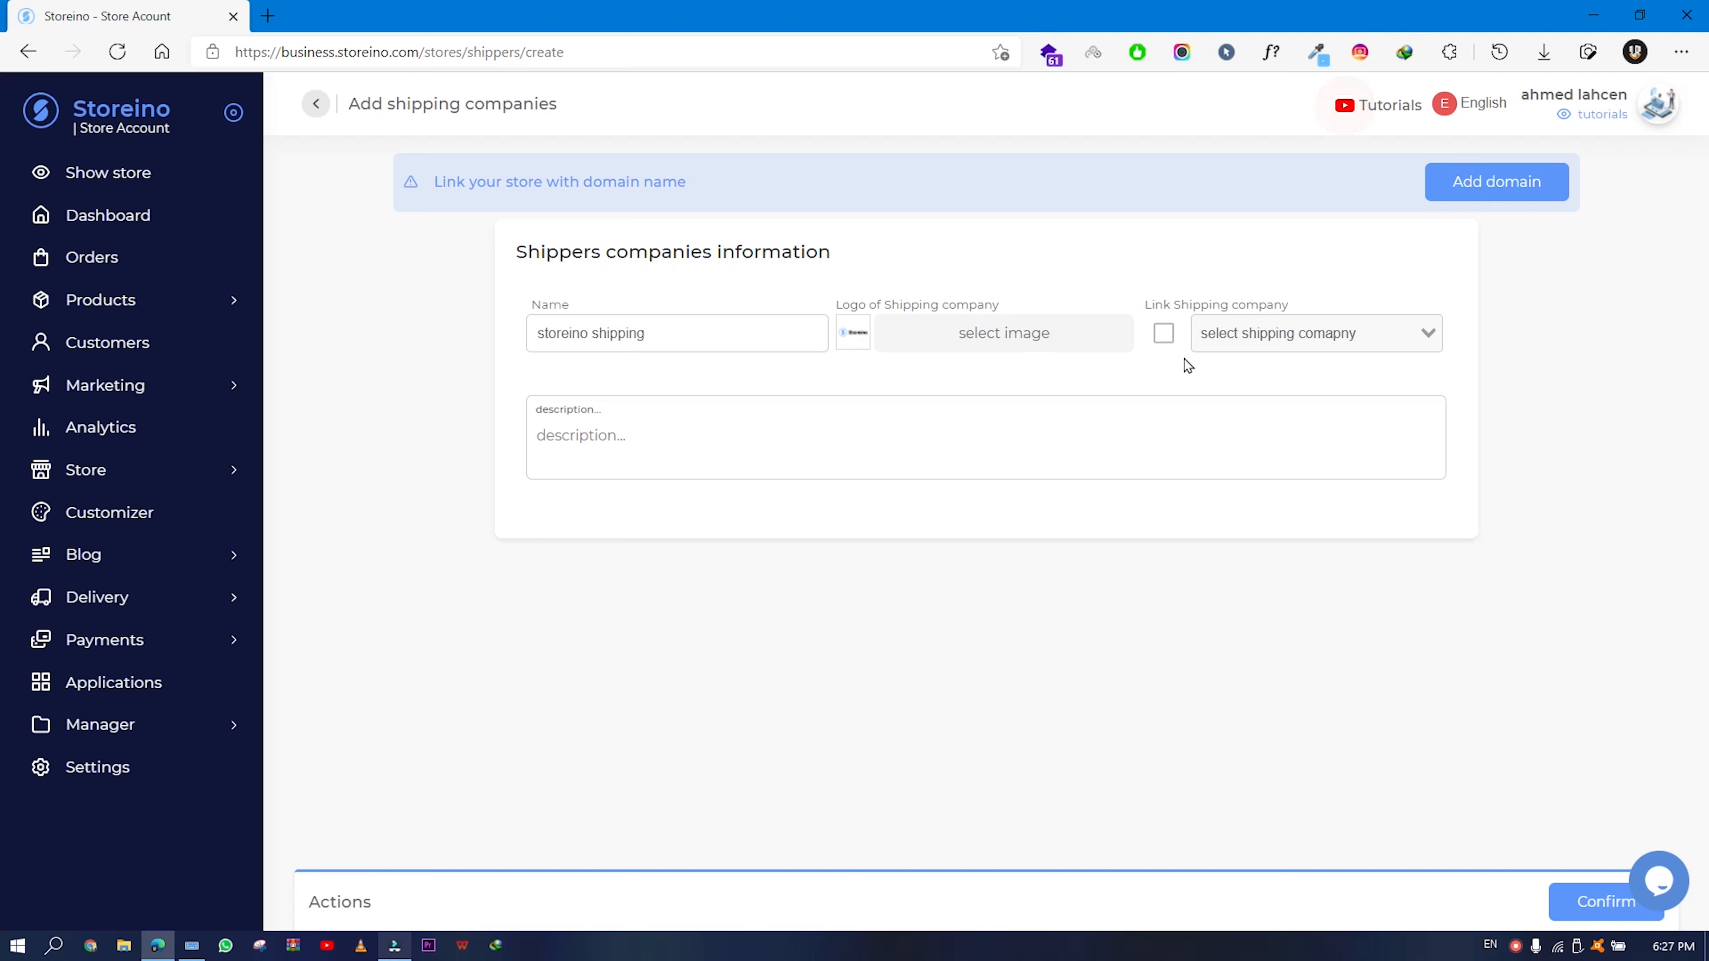
- Save storeino shipping, check it in the shipping companies list, then go to Zones
left_click(842, 468)
left_click(1581, 901)
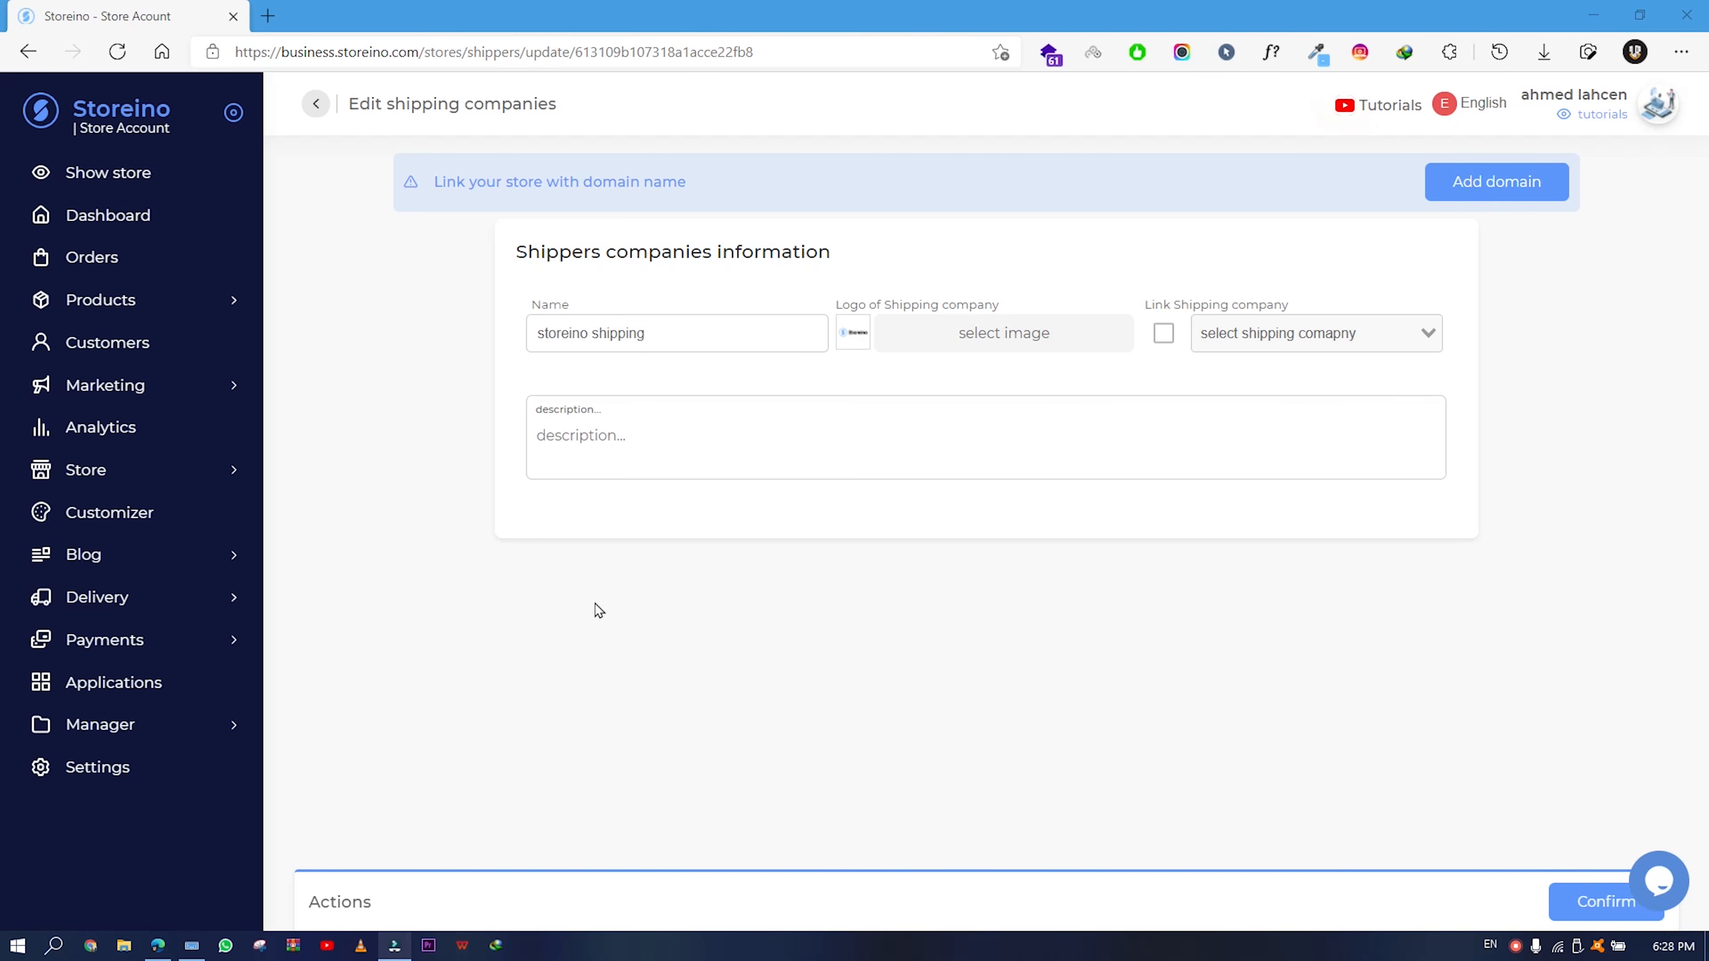
left_click(132, 595)
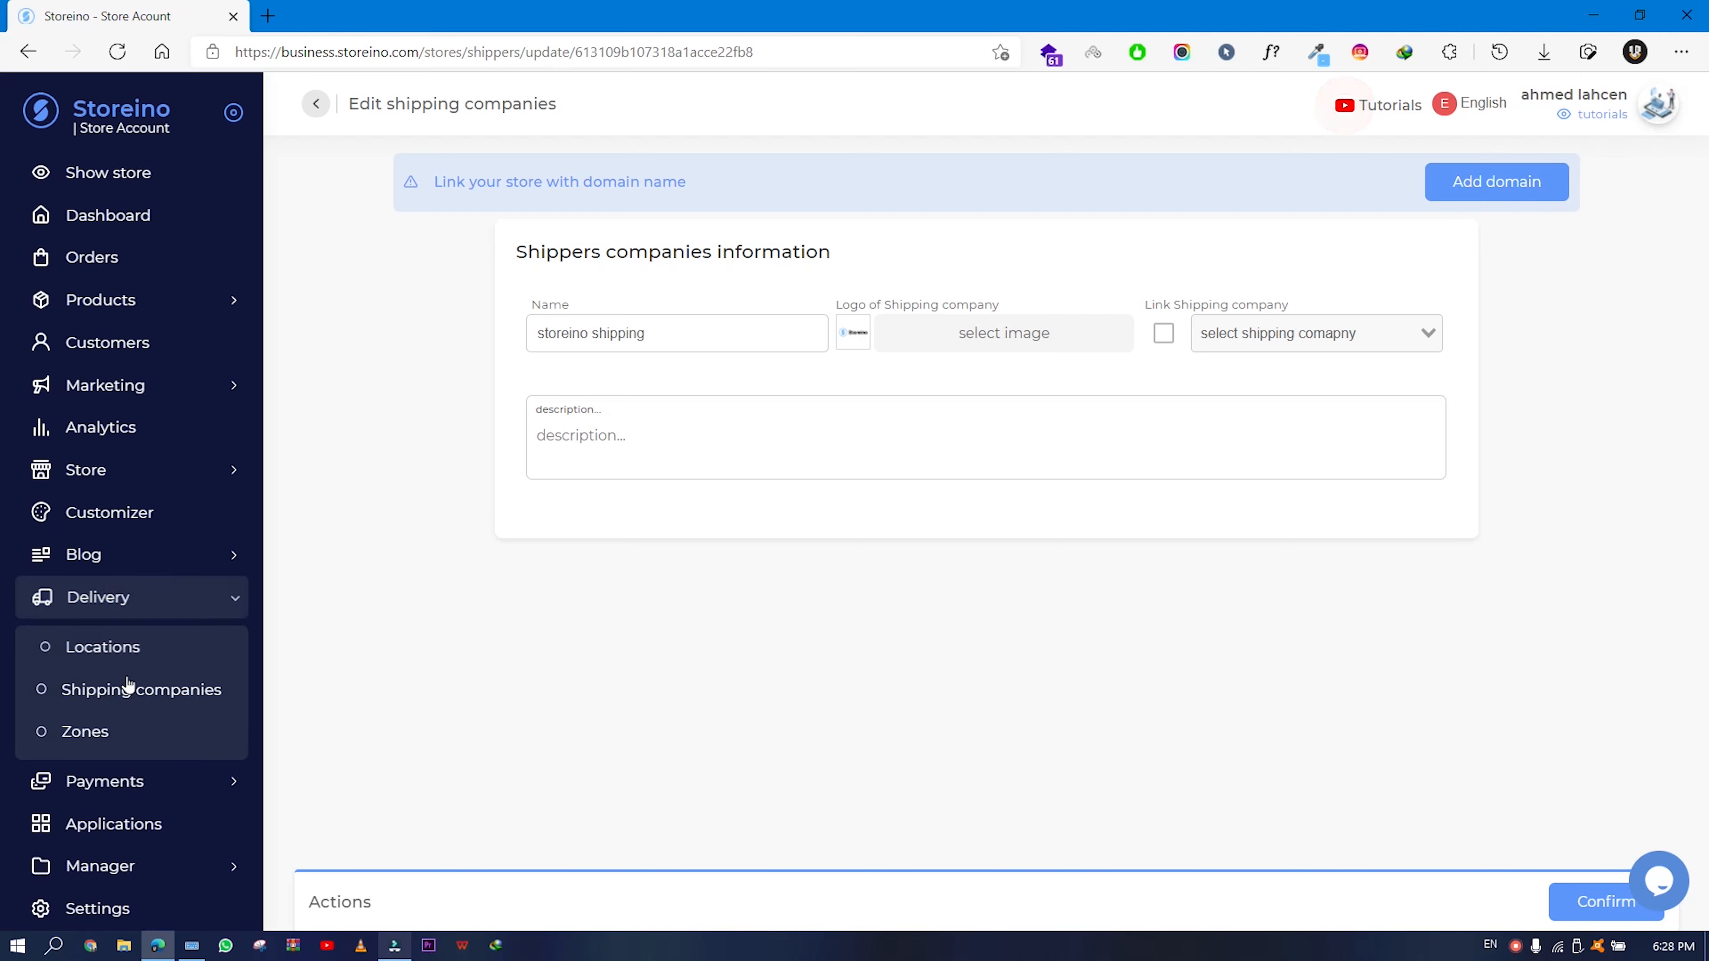
left_click(128, 687)
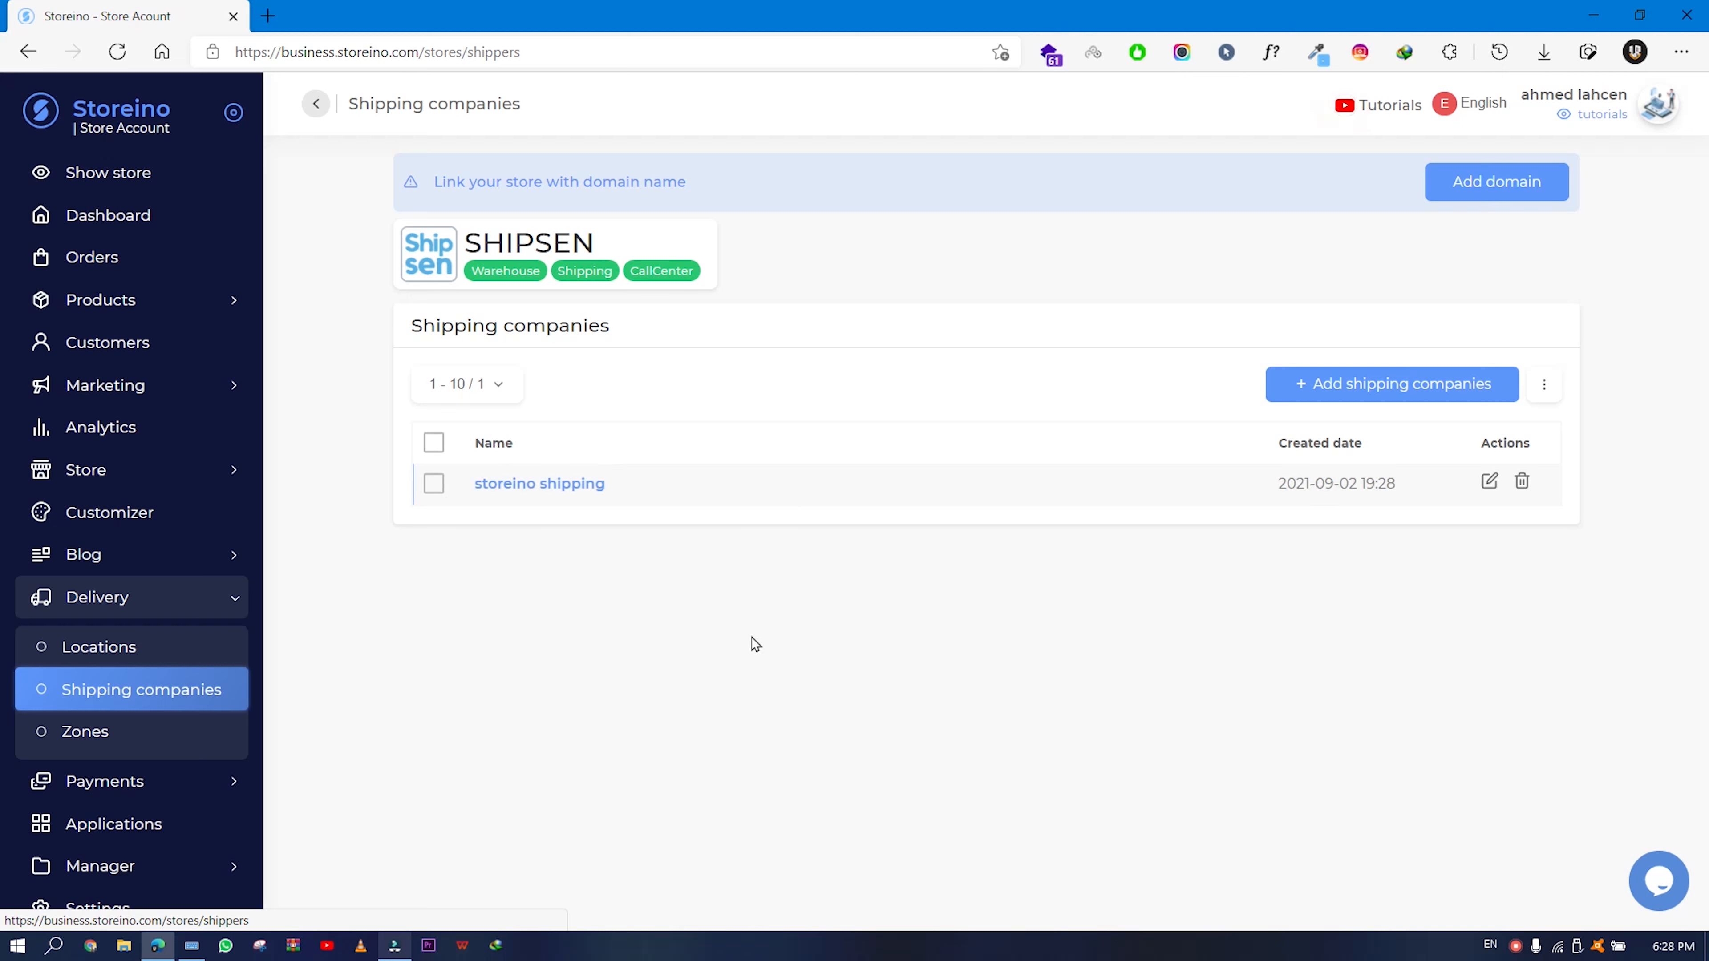
left_click(116, 740)
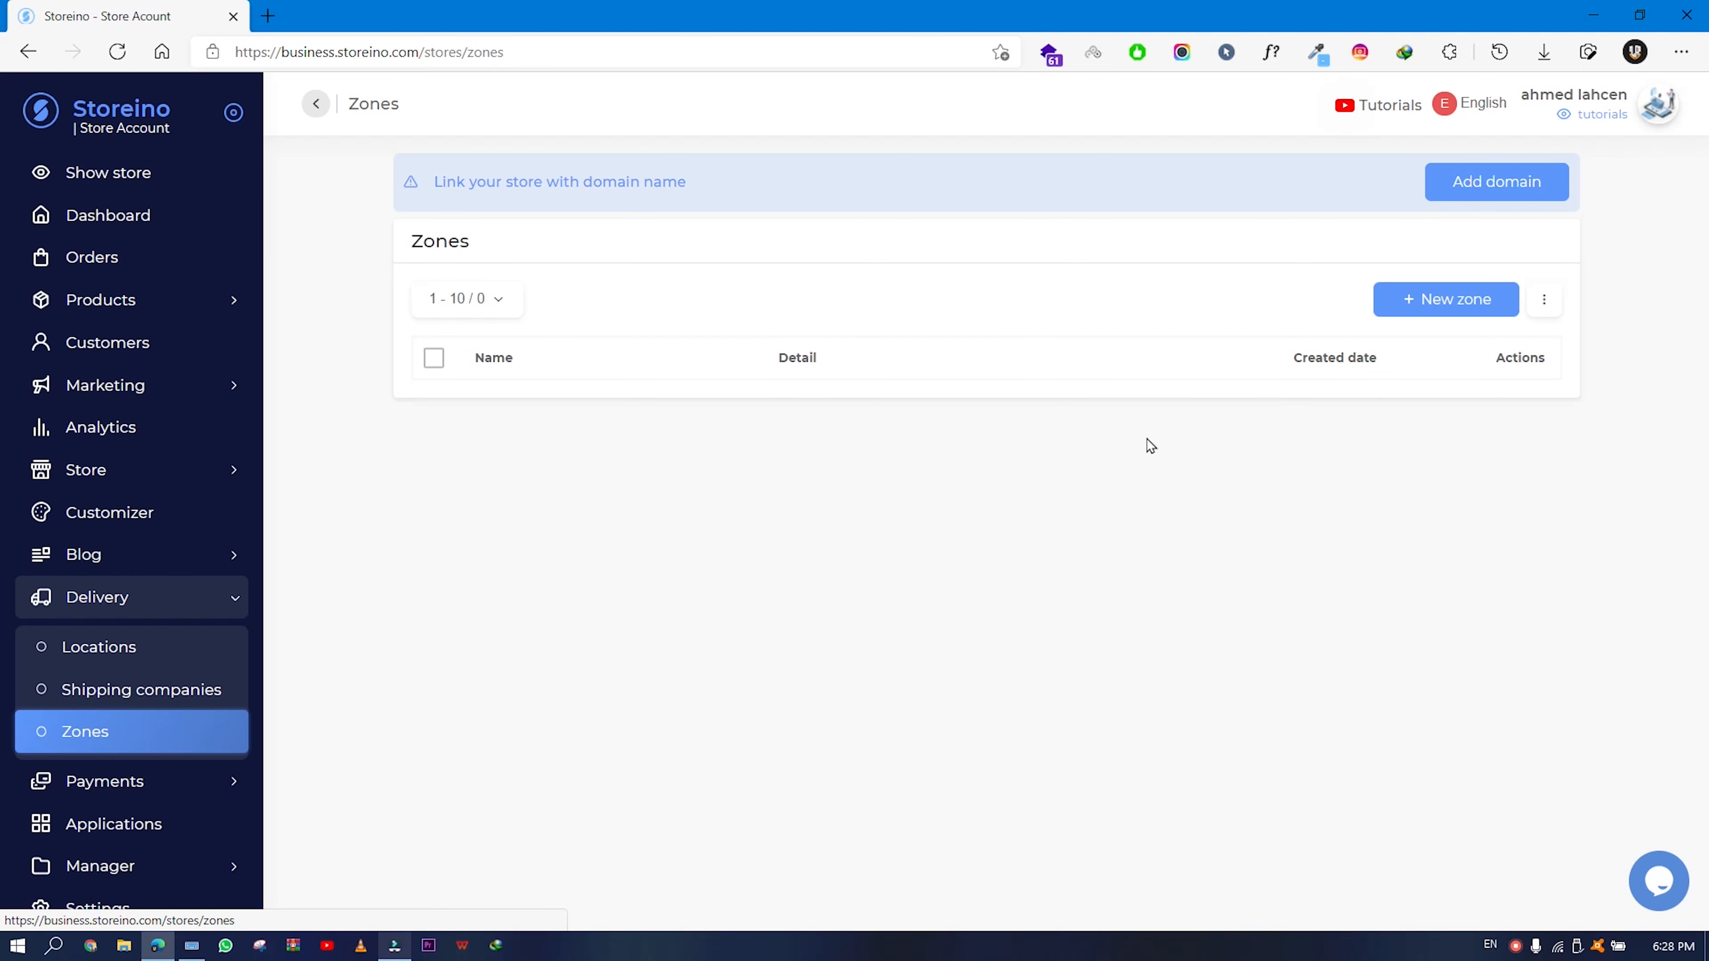
- Create a new zone named 'north zone' and bring up the shipper selection list
left_click(1412, 299)
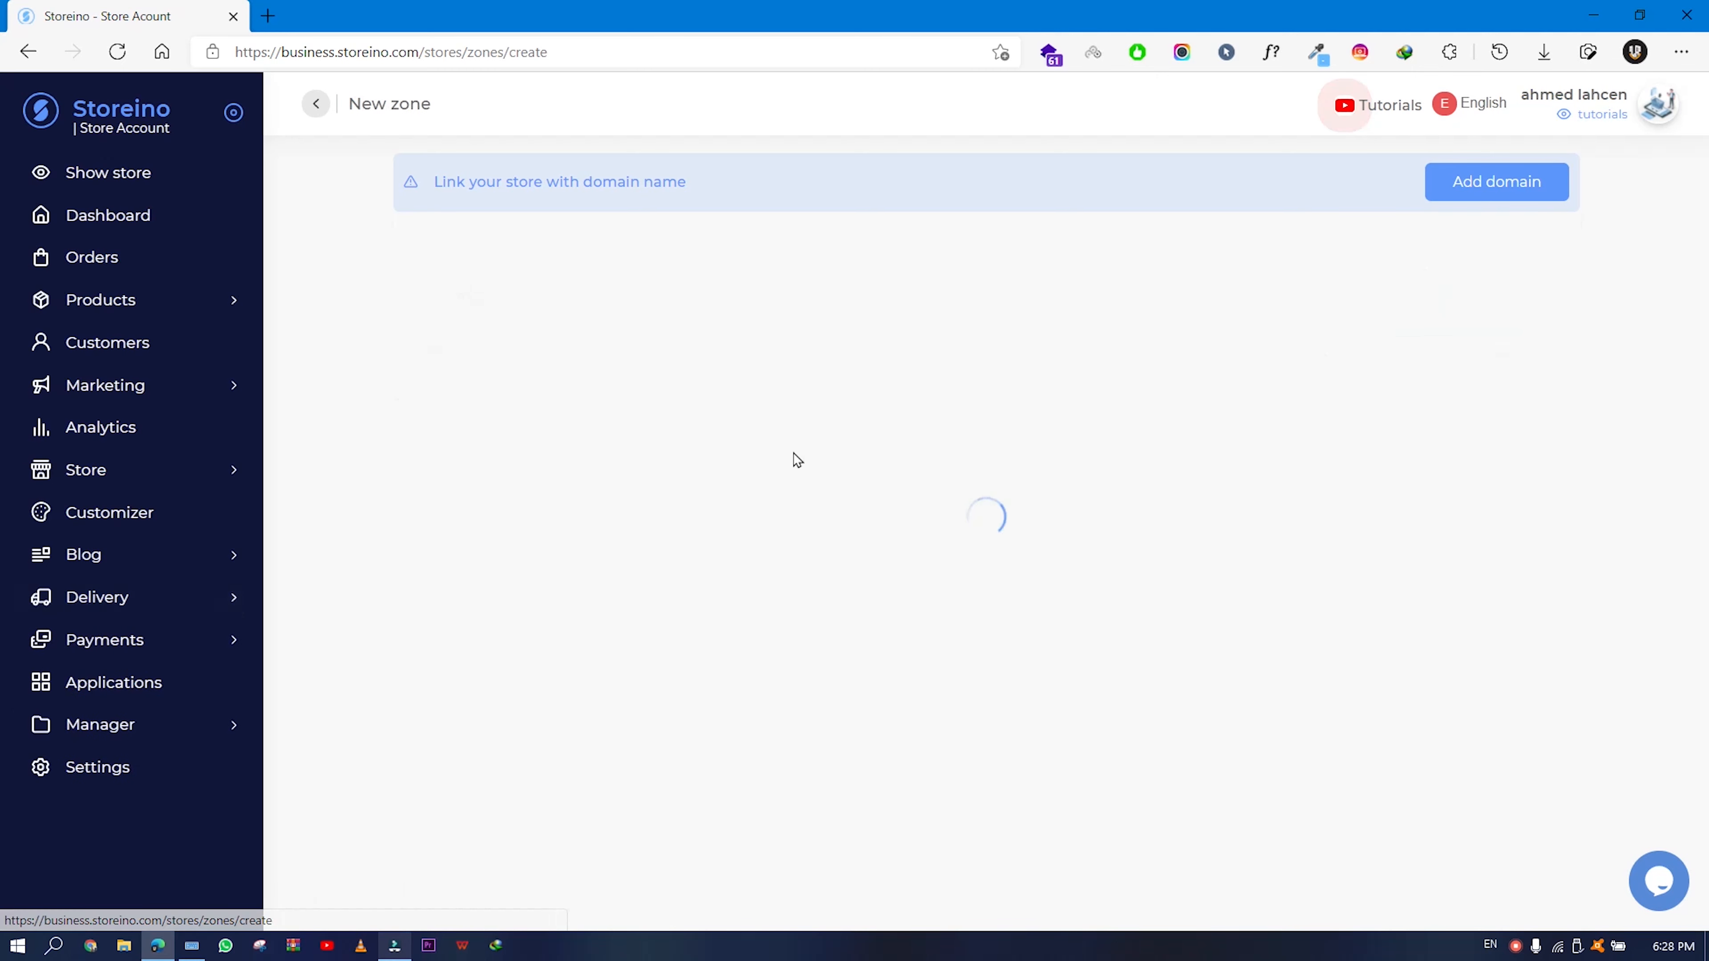
left_click(457, 328)
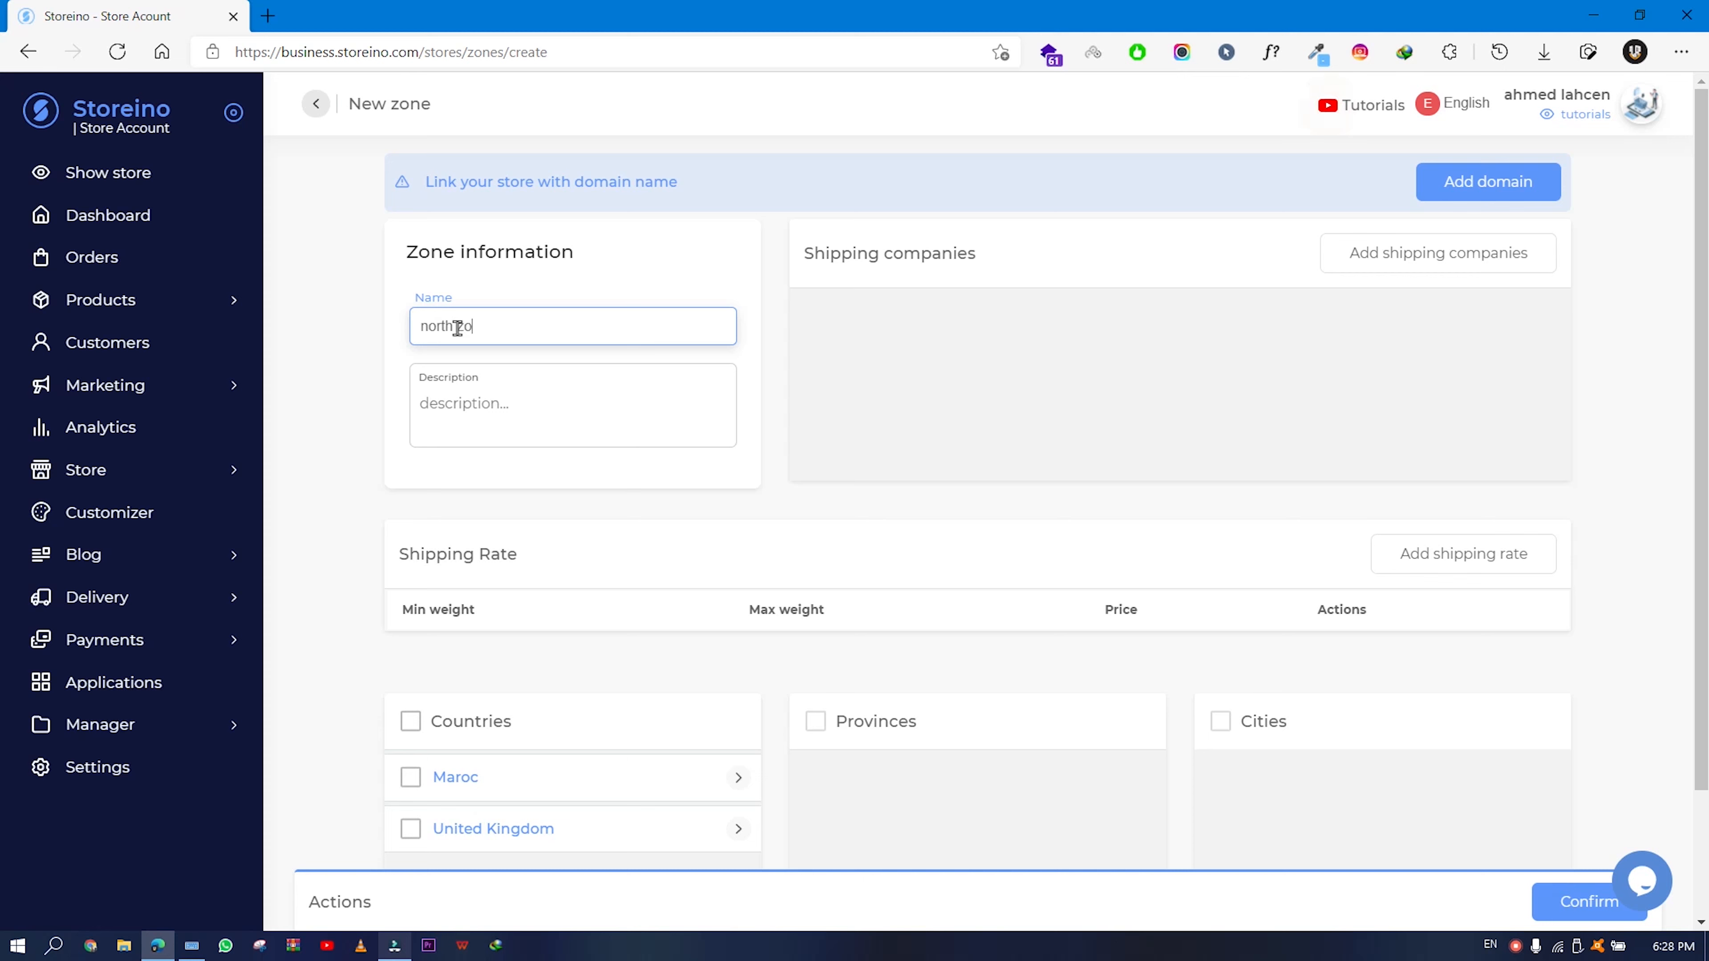
type("north zone")
left_click(498, 412)
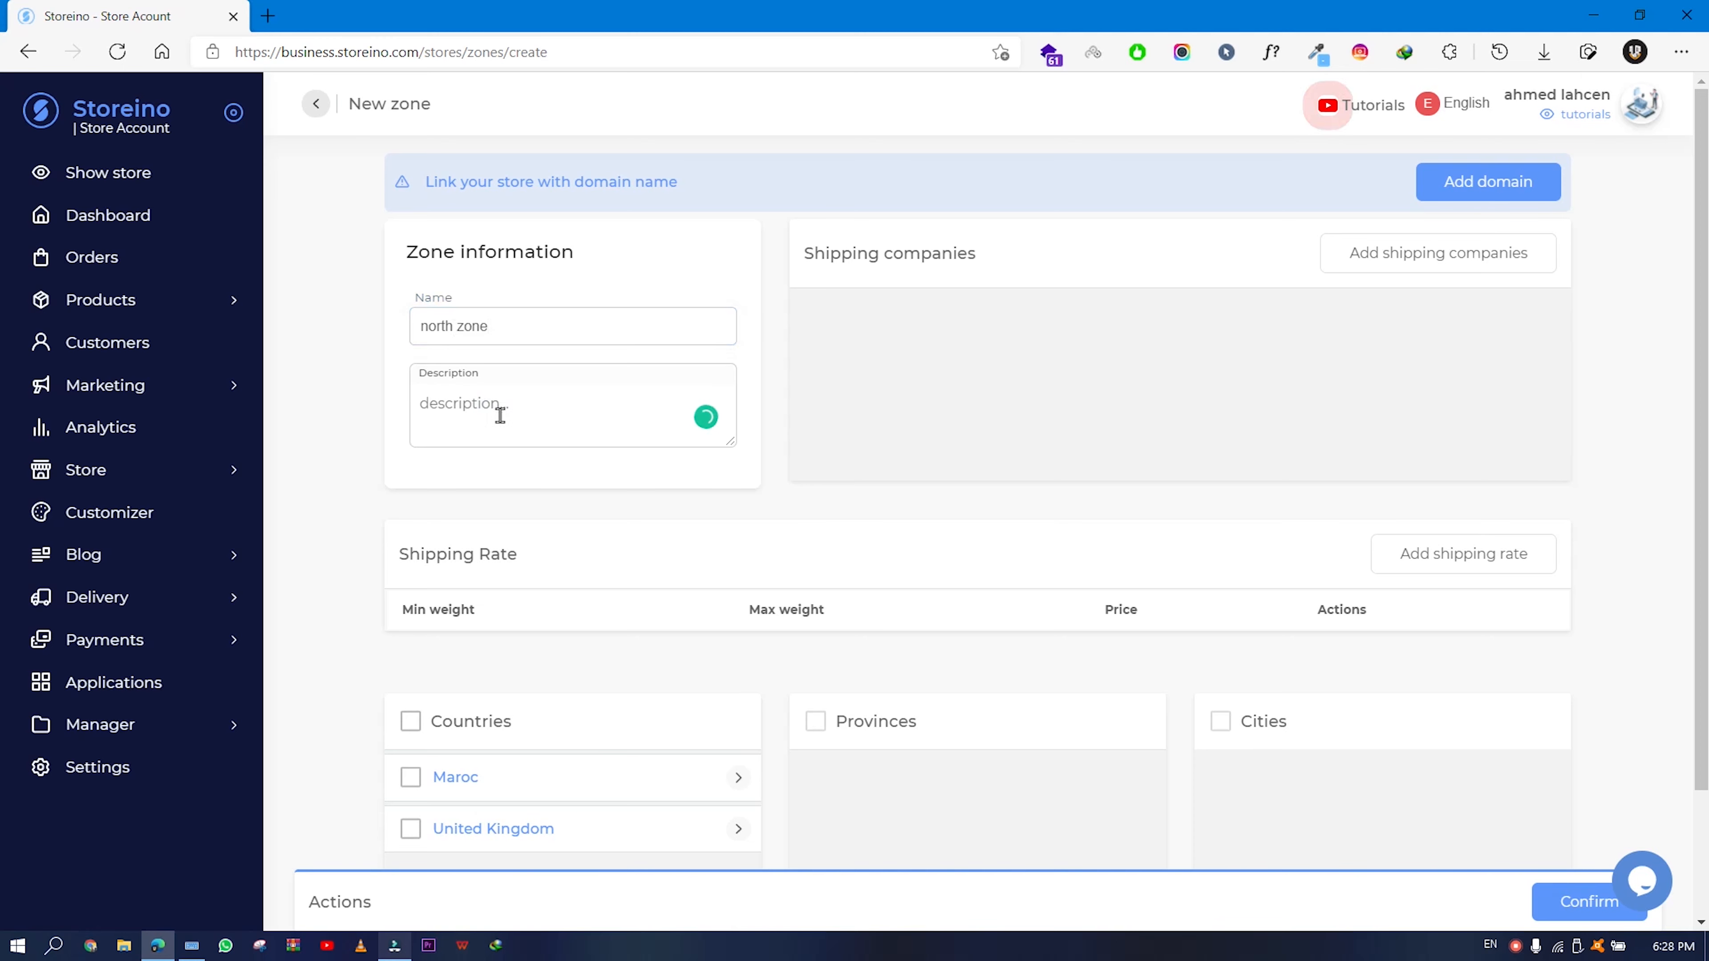
left_click(657, 505)
scroll(659, 504, "down", 2)
scroll(659, 508, "up", 2)
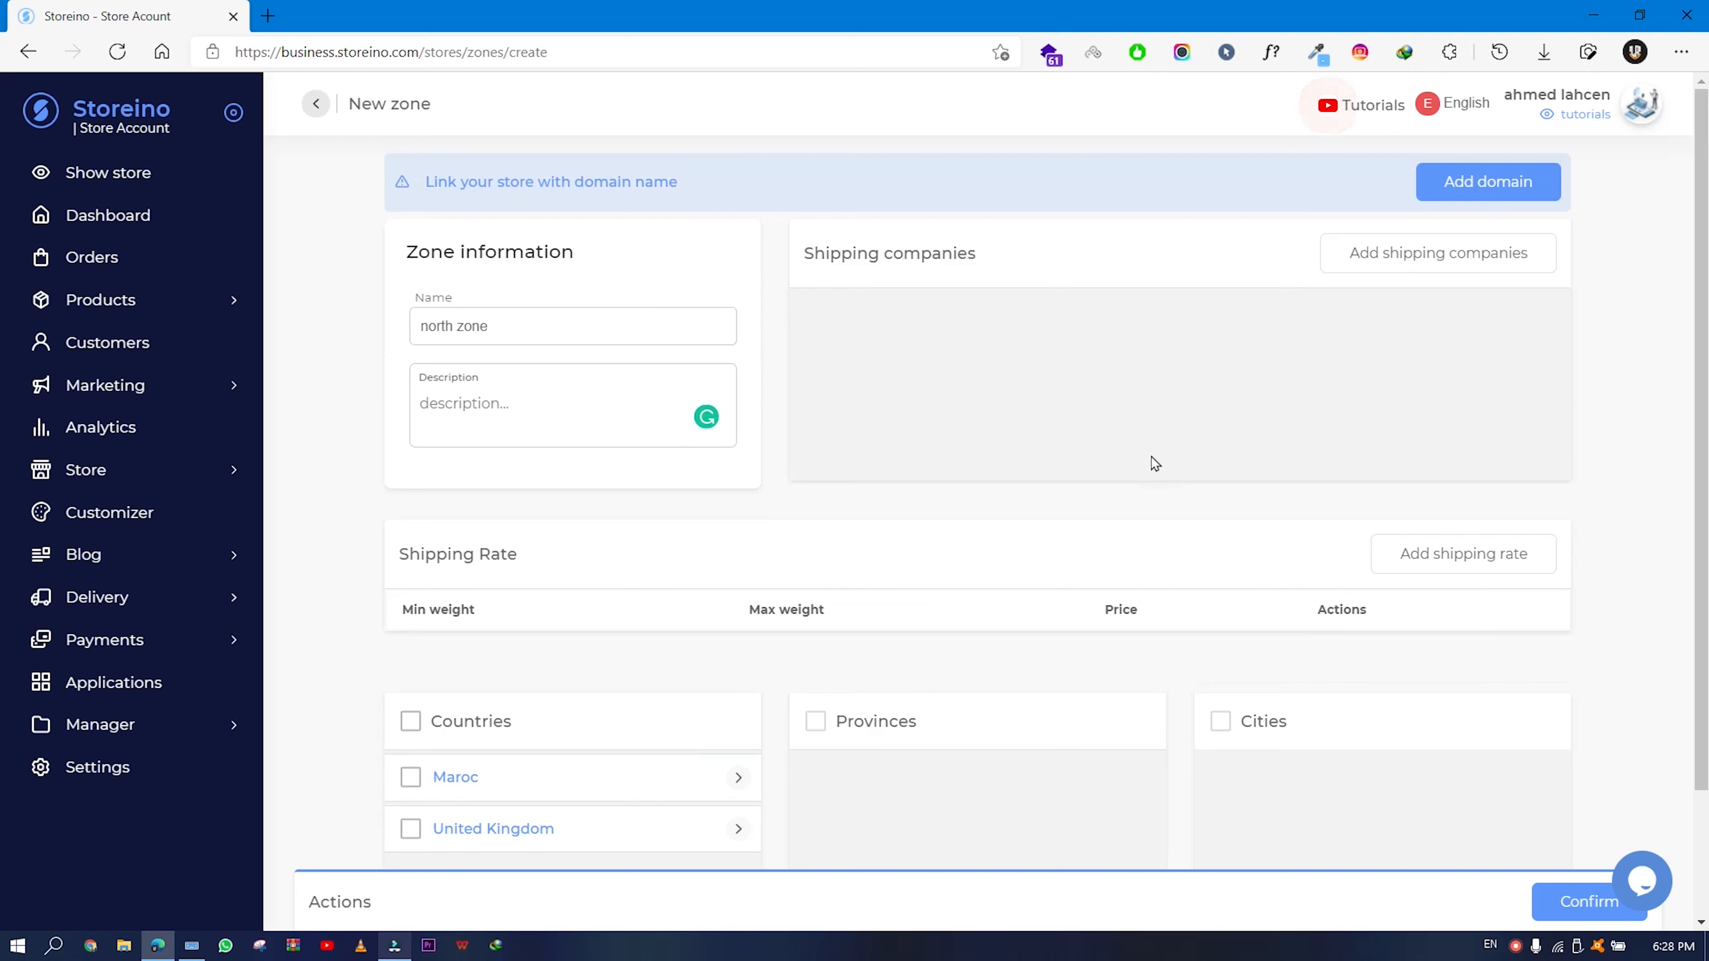
left_click(1393, 271)
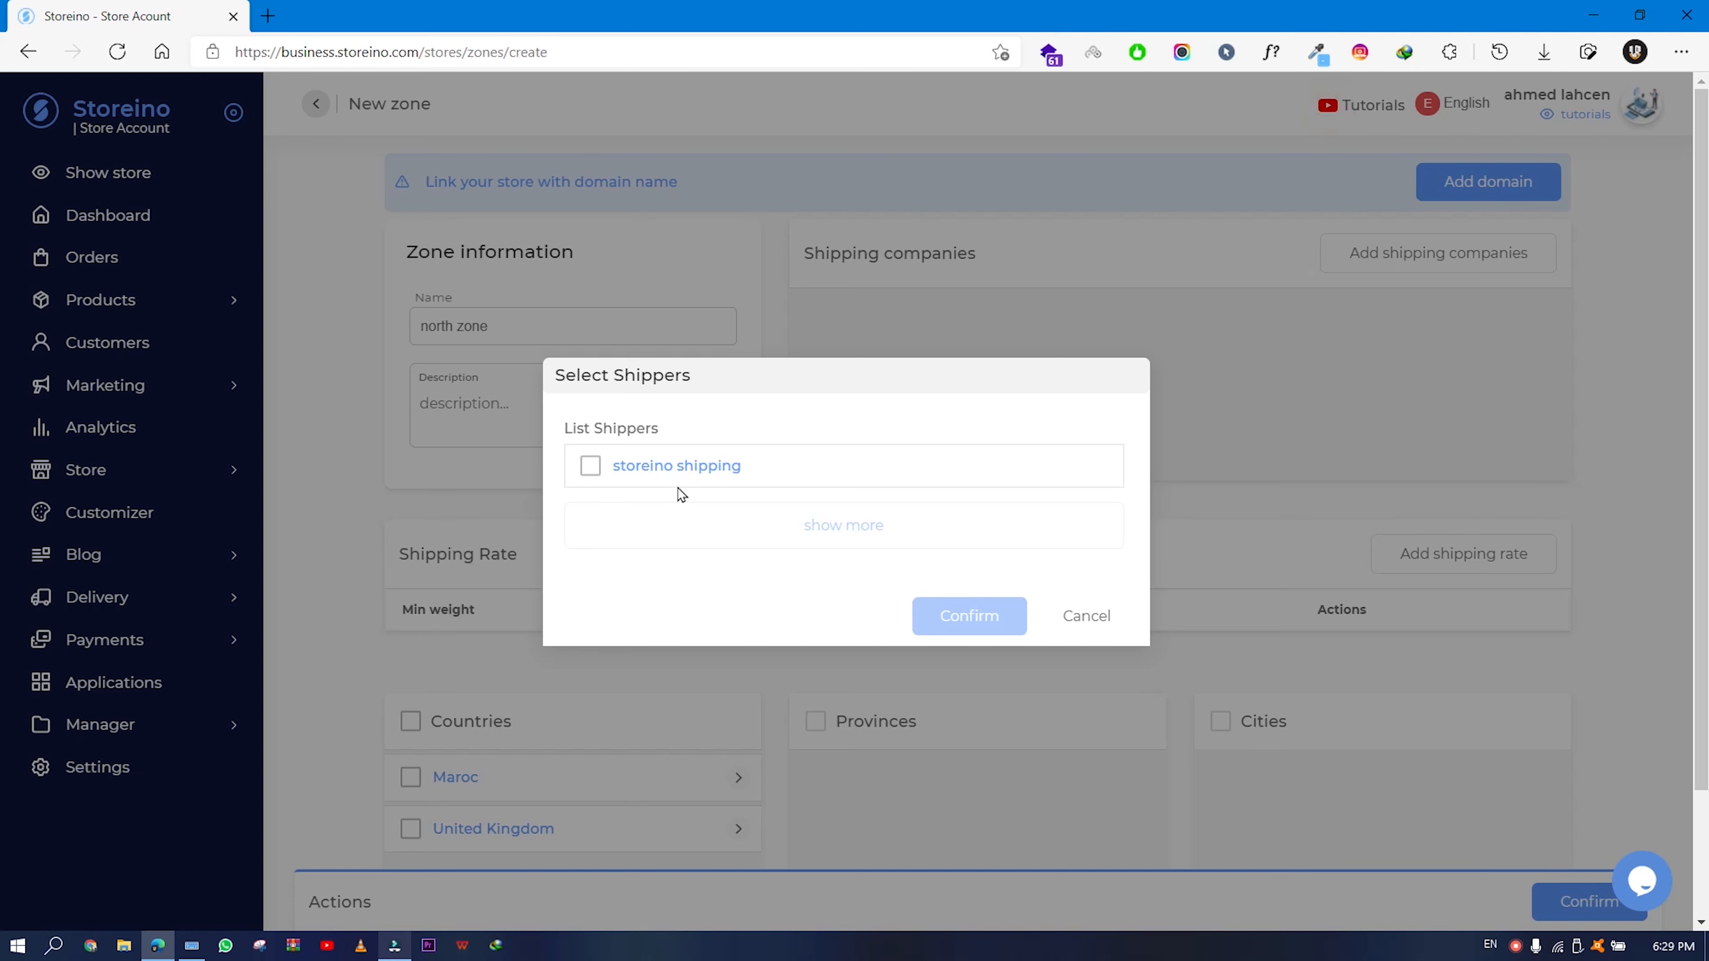
- Add storeino shipping as the north zone's shipping company
left_click(590, 465)
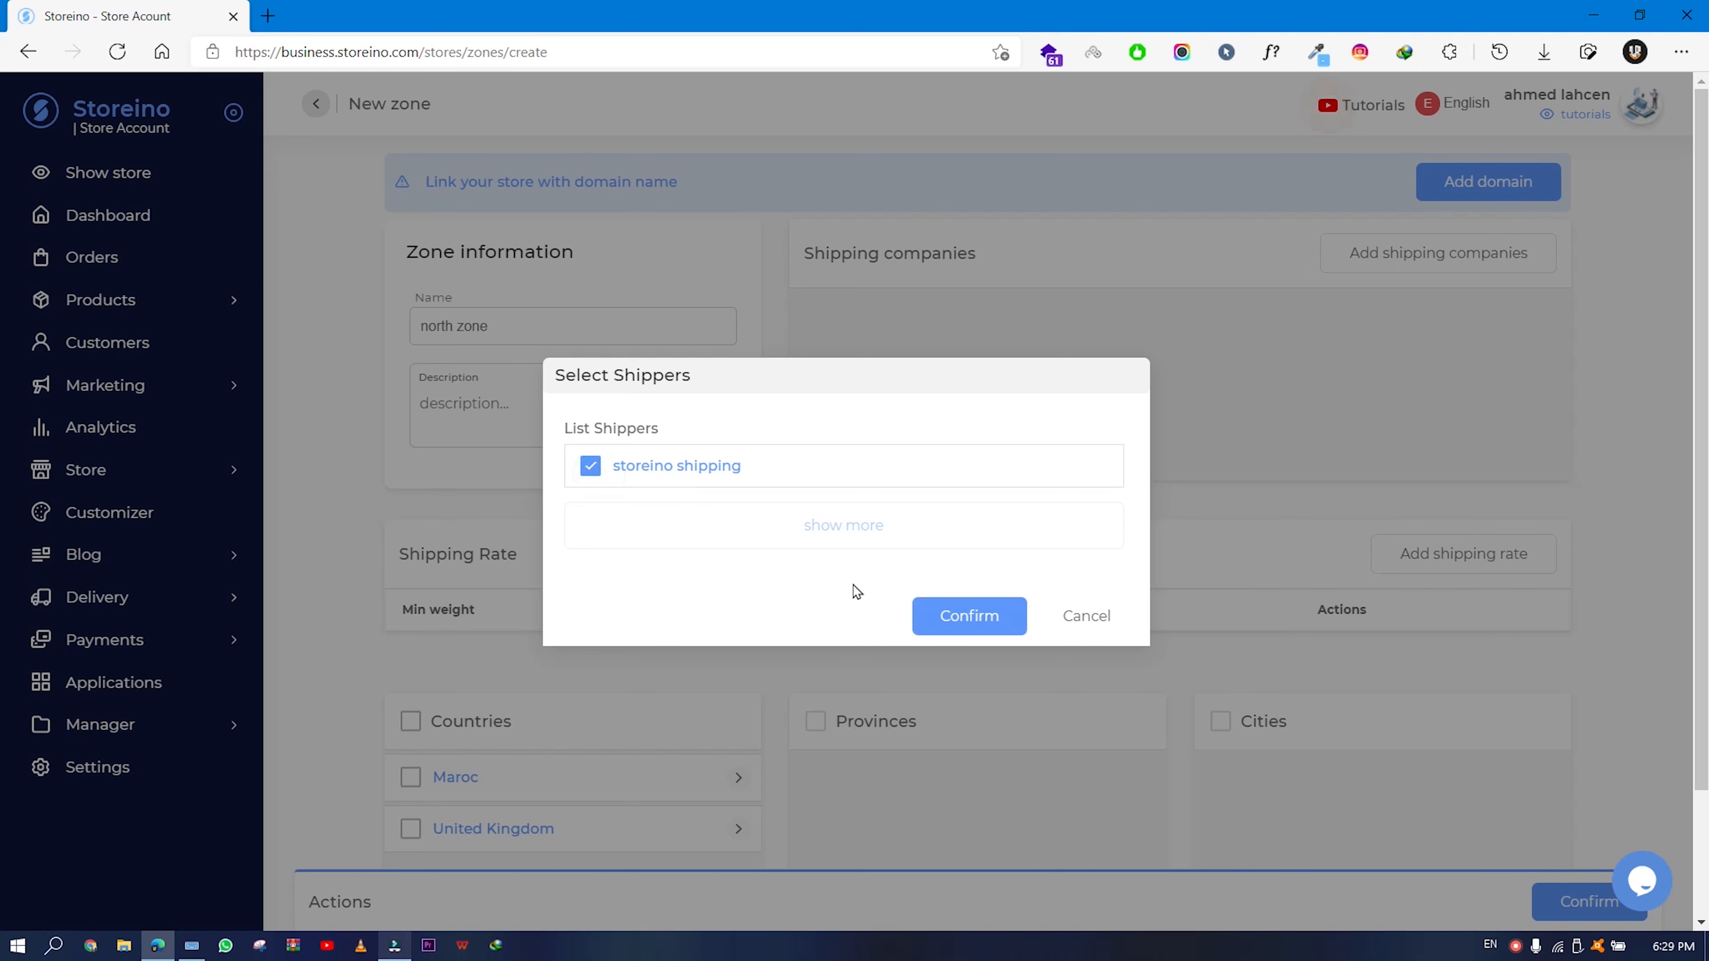
left_click(935, 616)
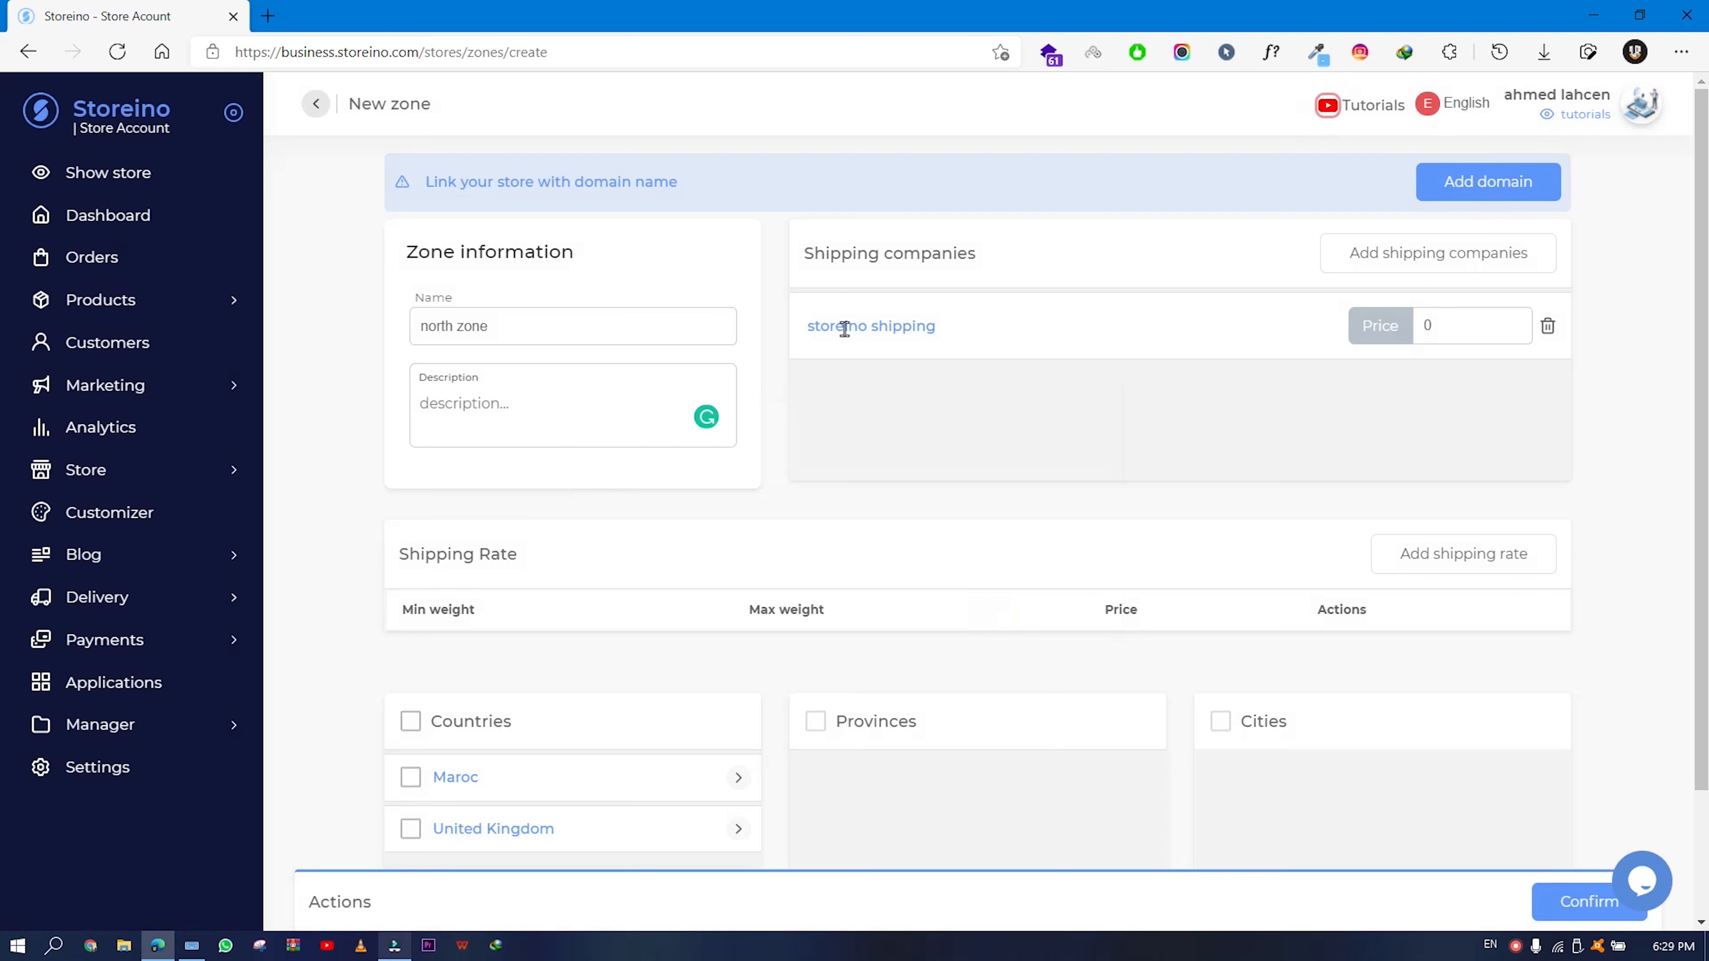
left_click_drag(810, 328, 991, 332)
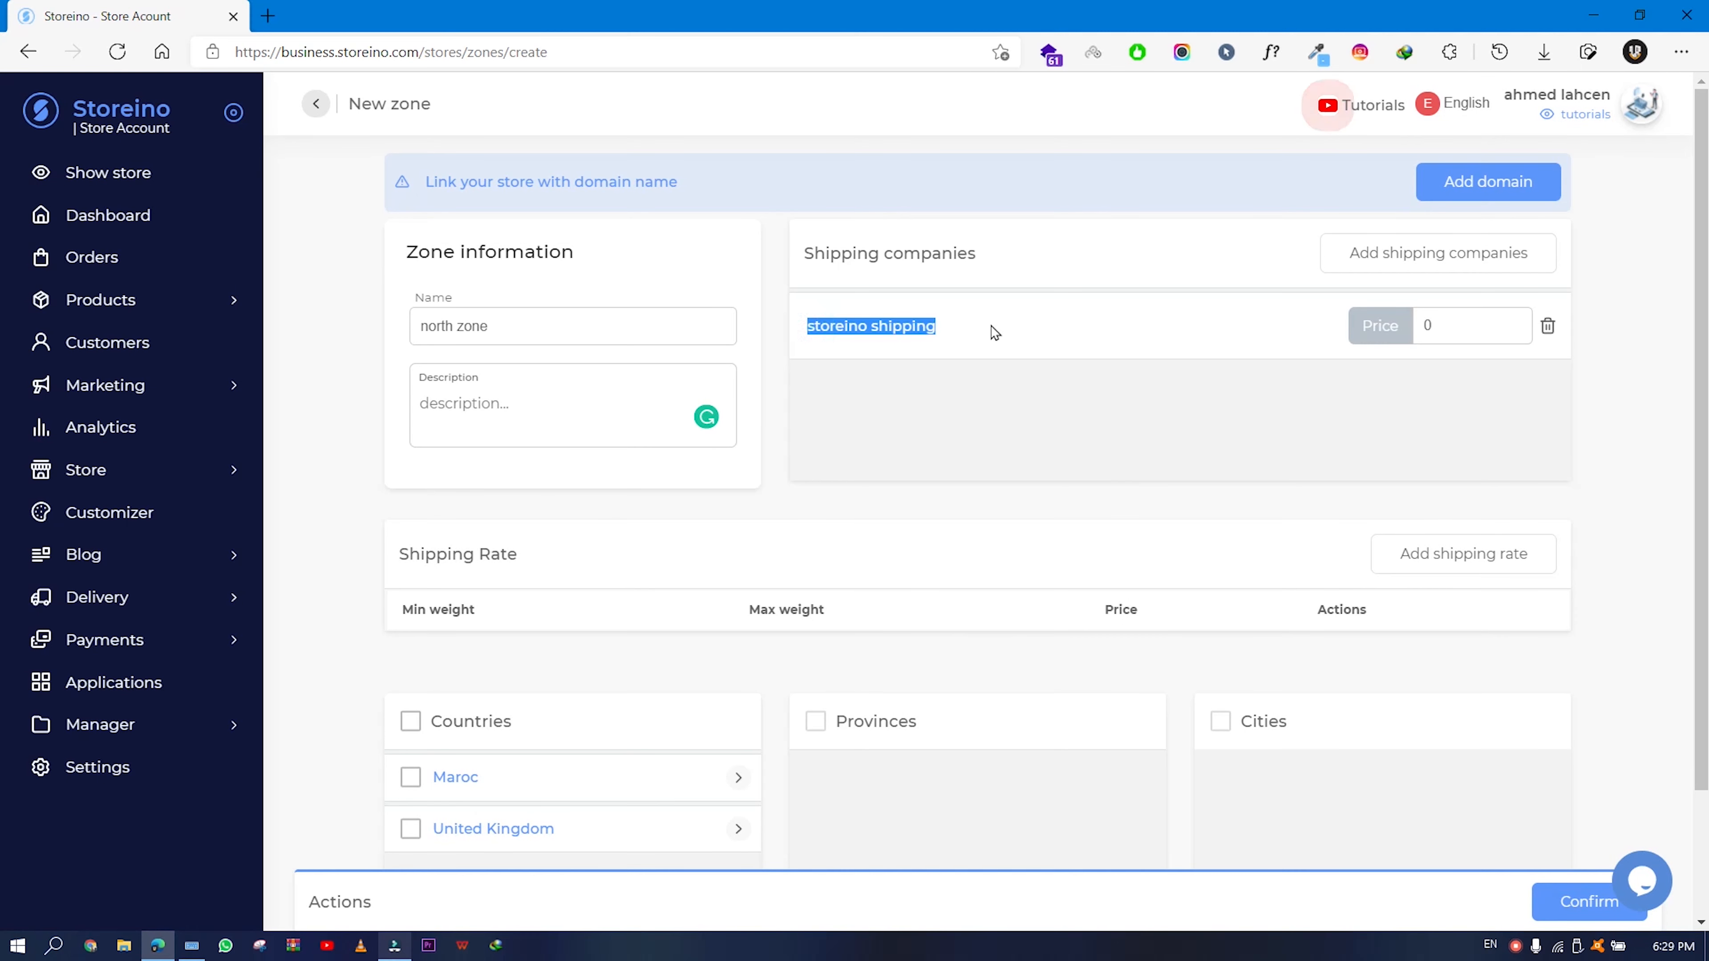
left_click(1038, 330)
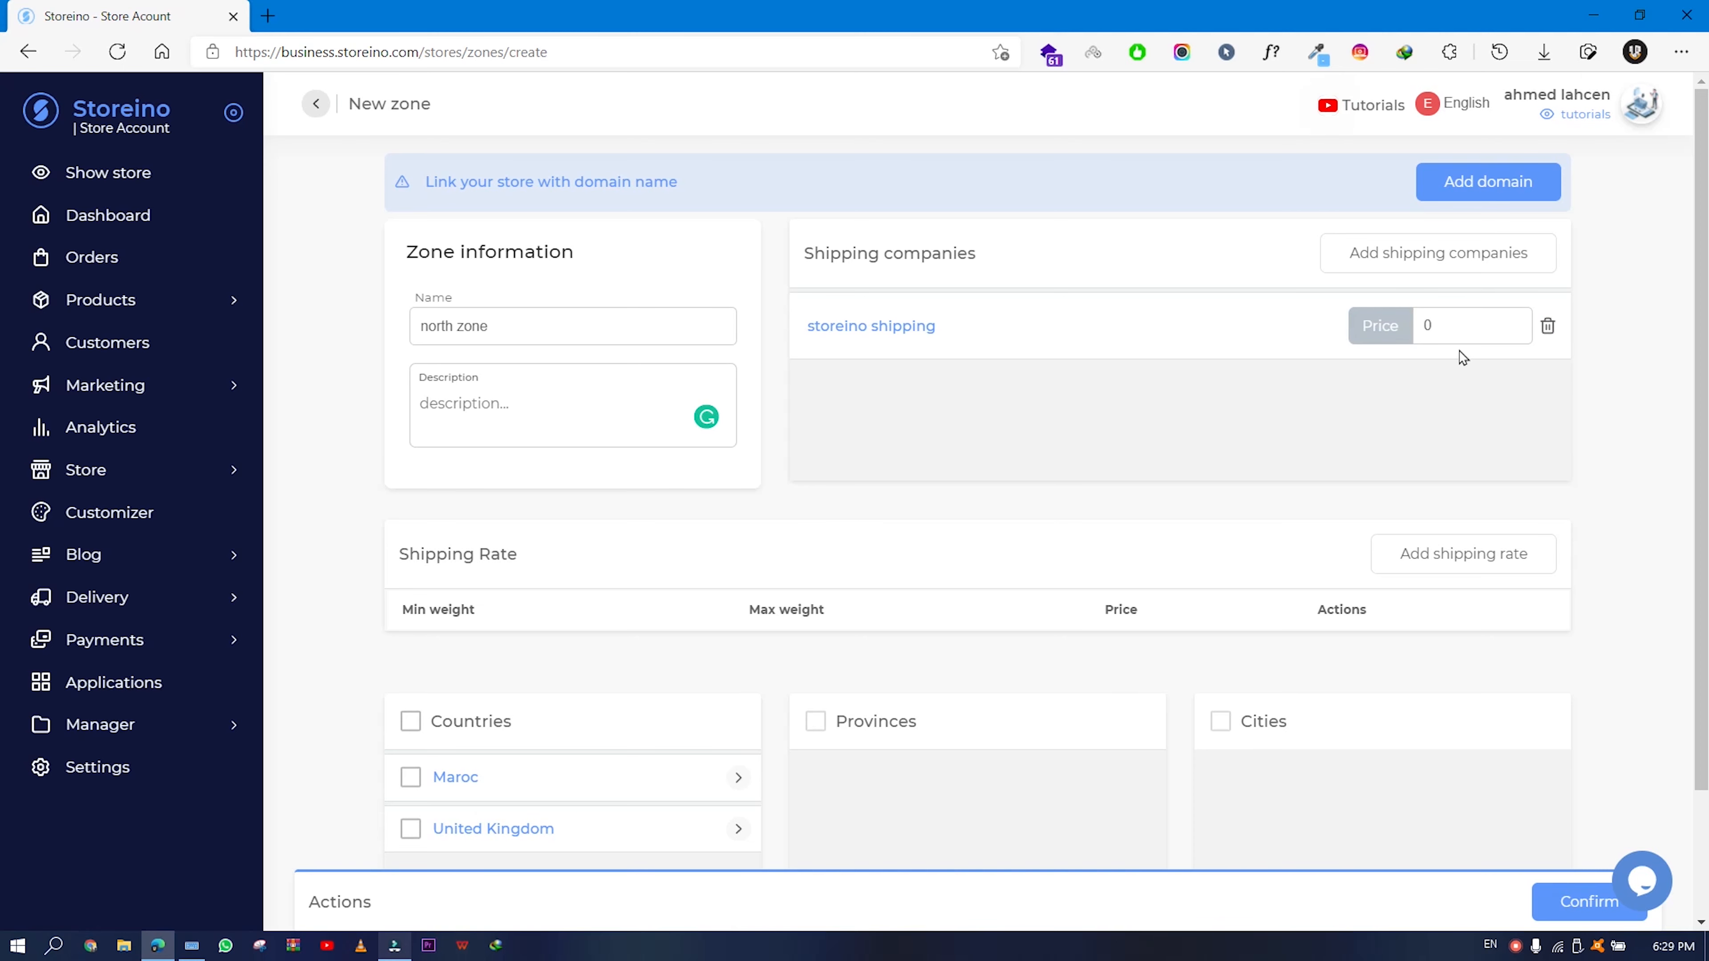
scroll(864, 475, "down", 2)
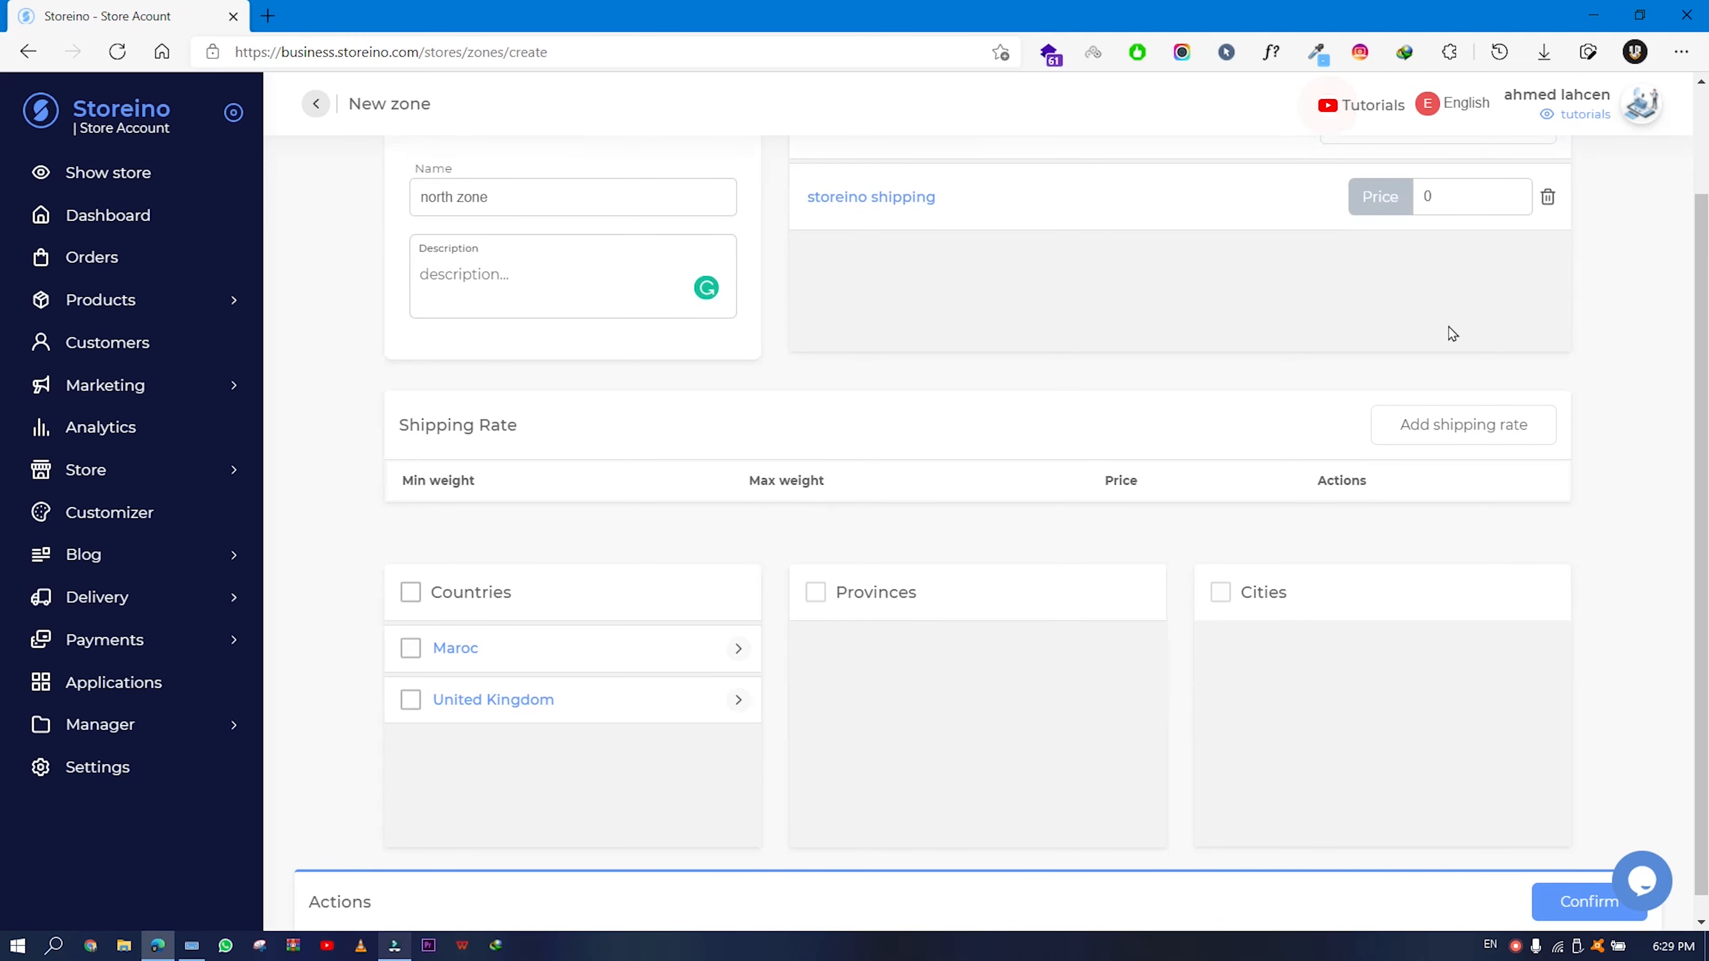
scroll(1421, 222, "up", 2)
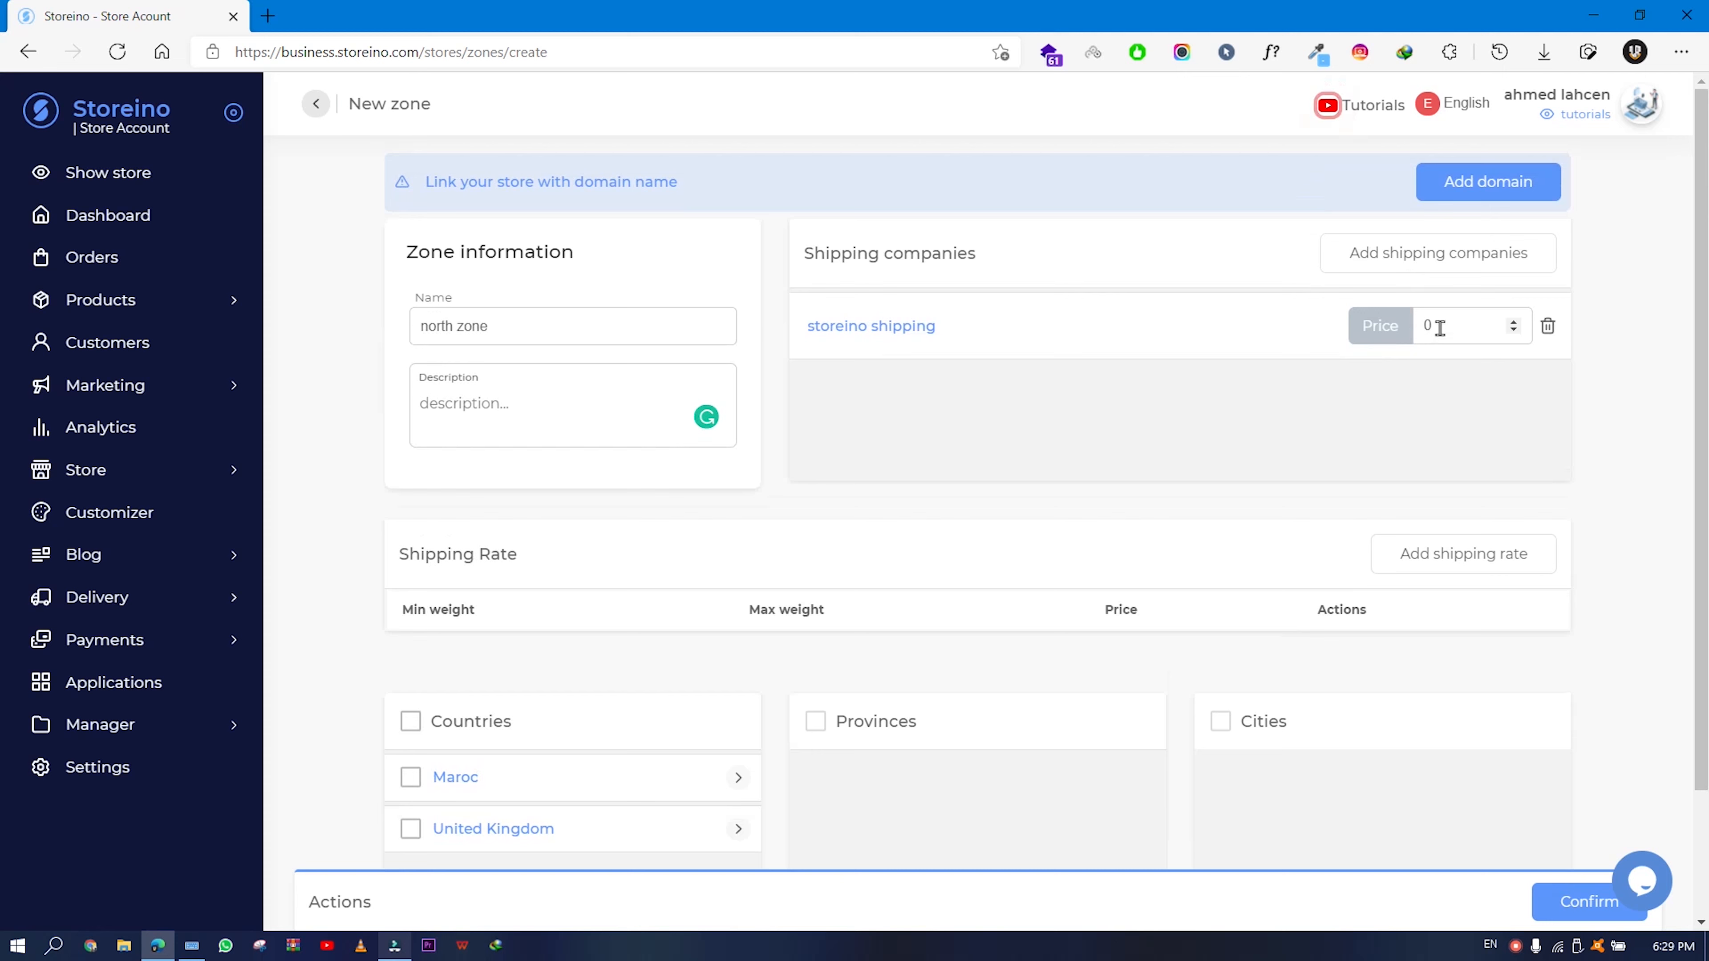
- Set the storeino shipping price to 10
triple_click(490, 332)
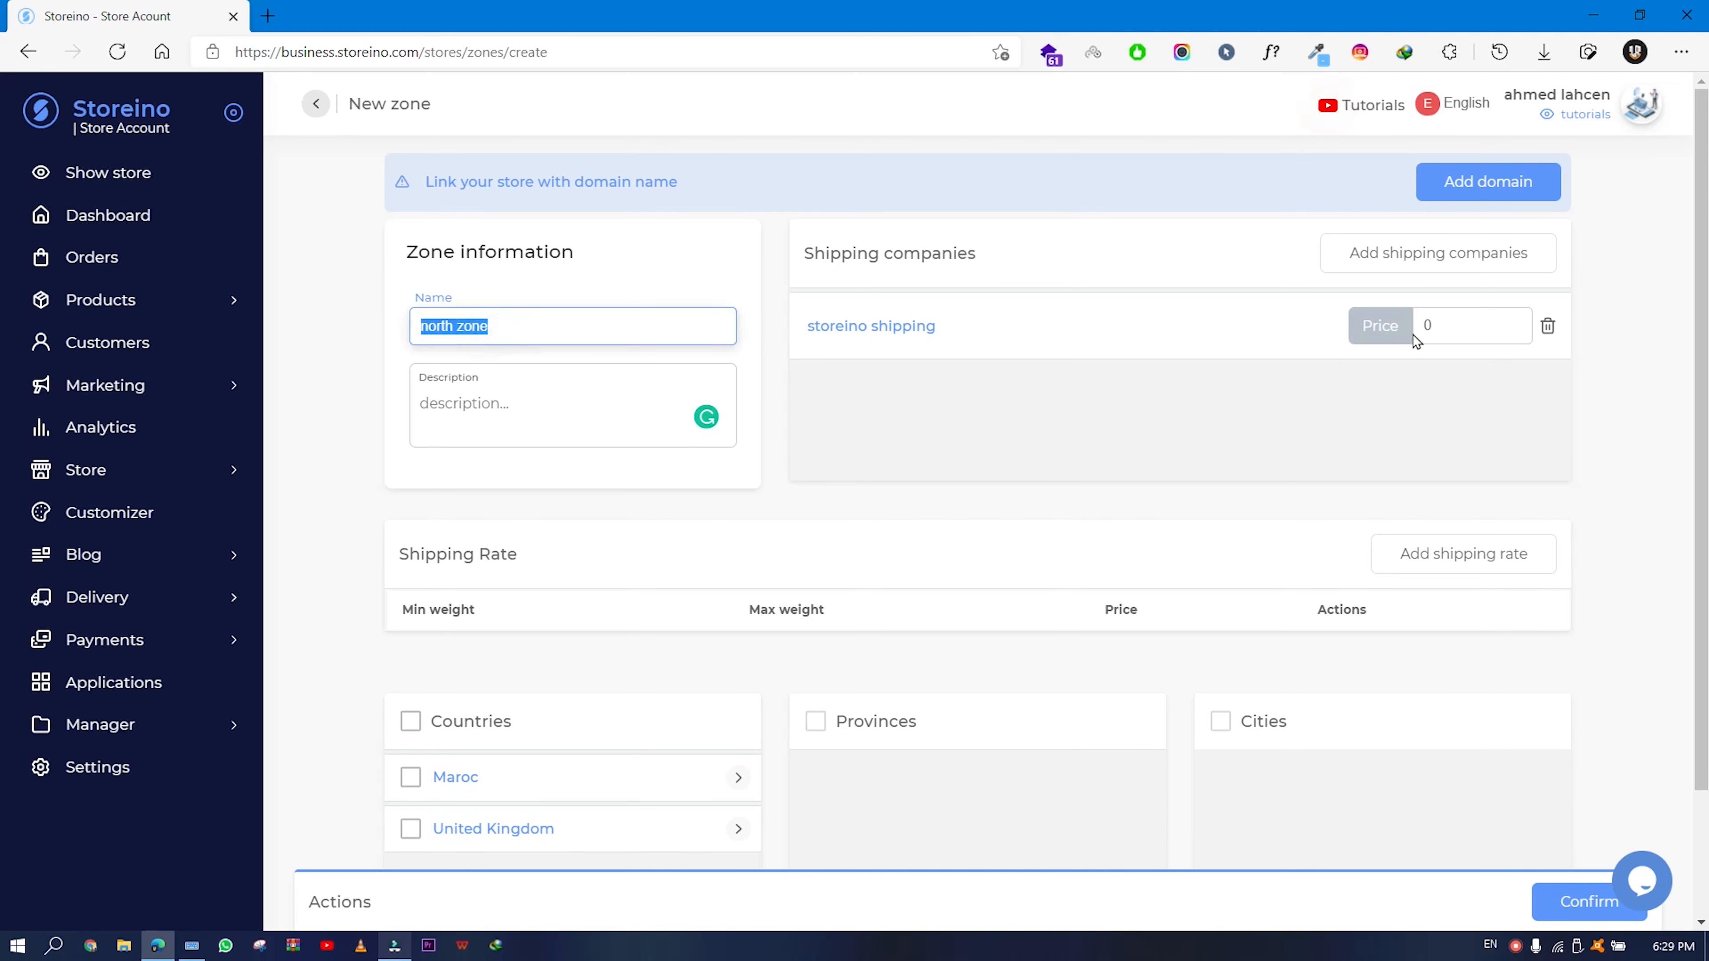
left_click(1424, 326)
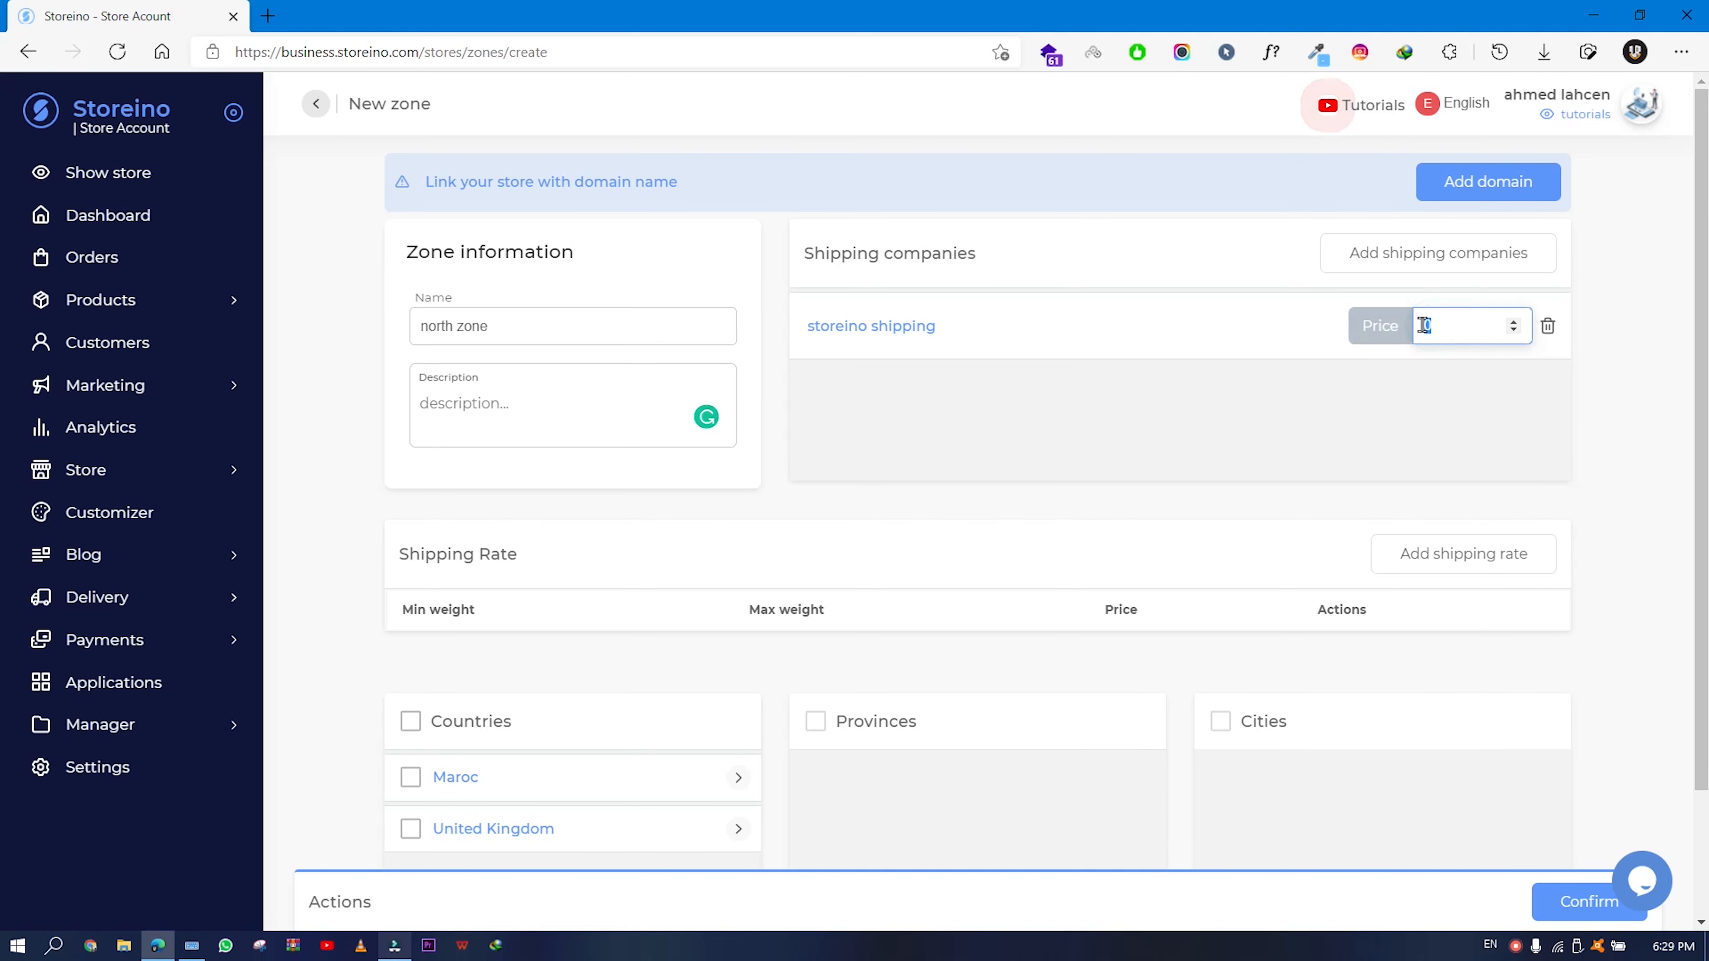
type("10")
left_click(1016, 479)
scroll(1084, 519, "down", 2)
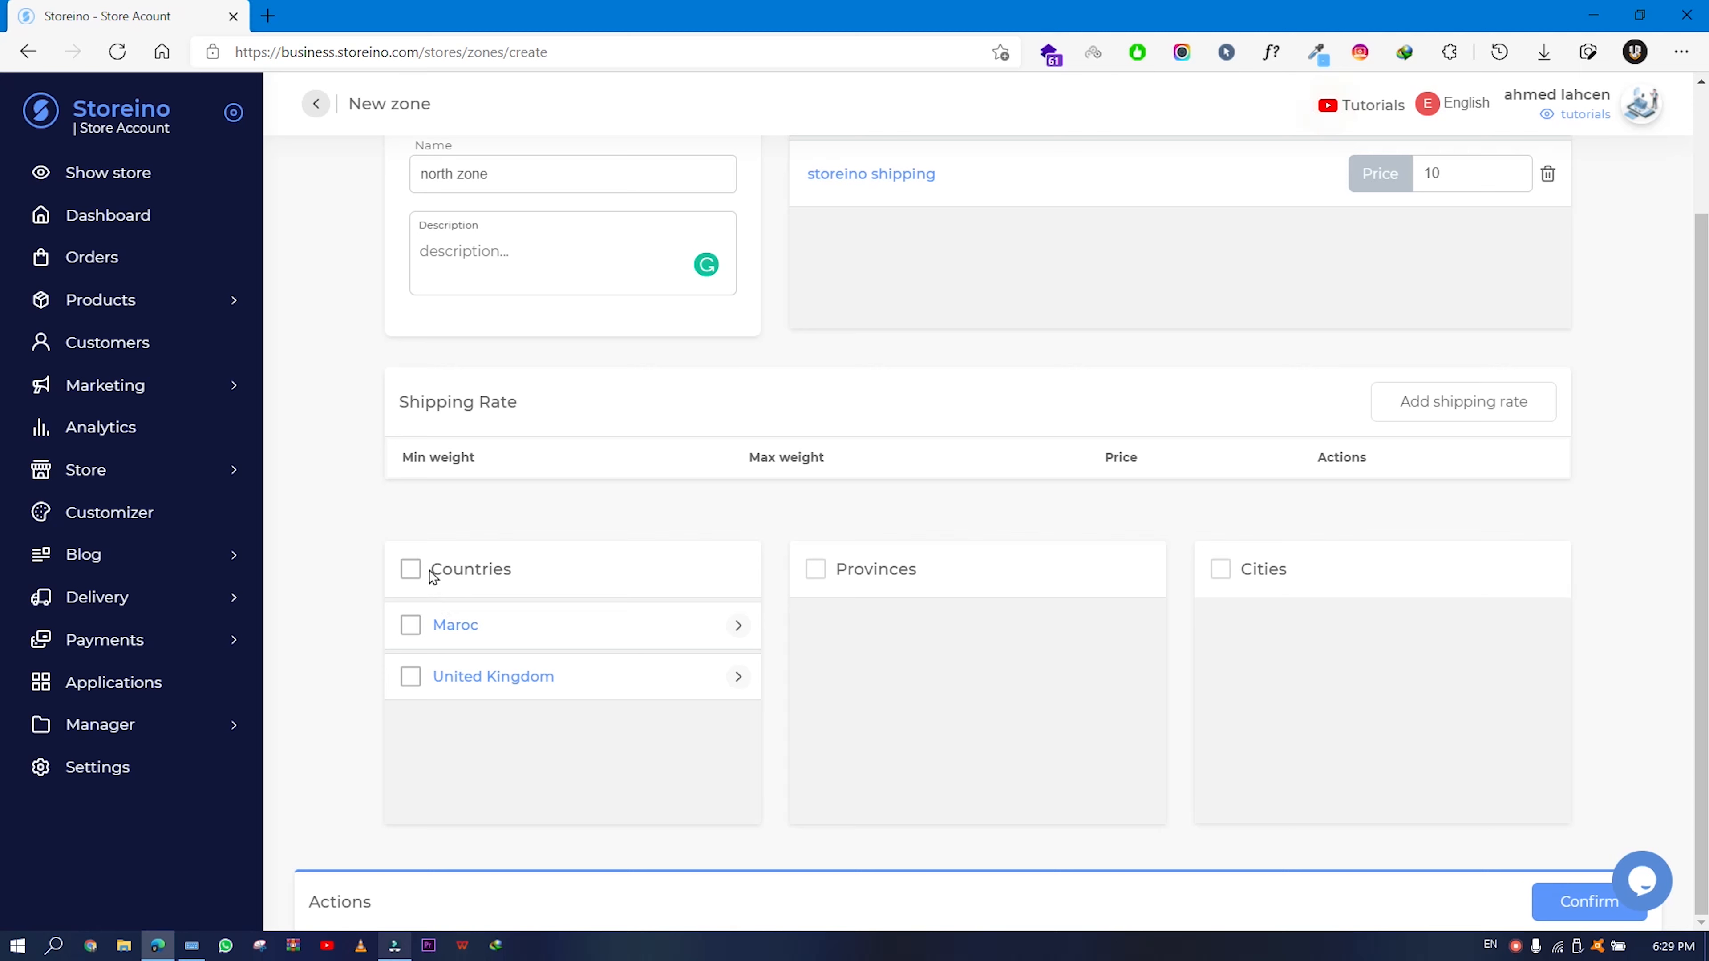
- Include Maroc and its Souss-Massa province in the zone, expanding its cities
mouse_move(438, 570)
left_mouse_down()
mouse_move(513, 579)
mouse_move(437, 569)
left_mouse_up()
left_click(508, 572)
left_click(411, 630)
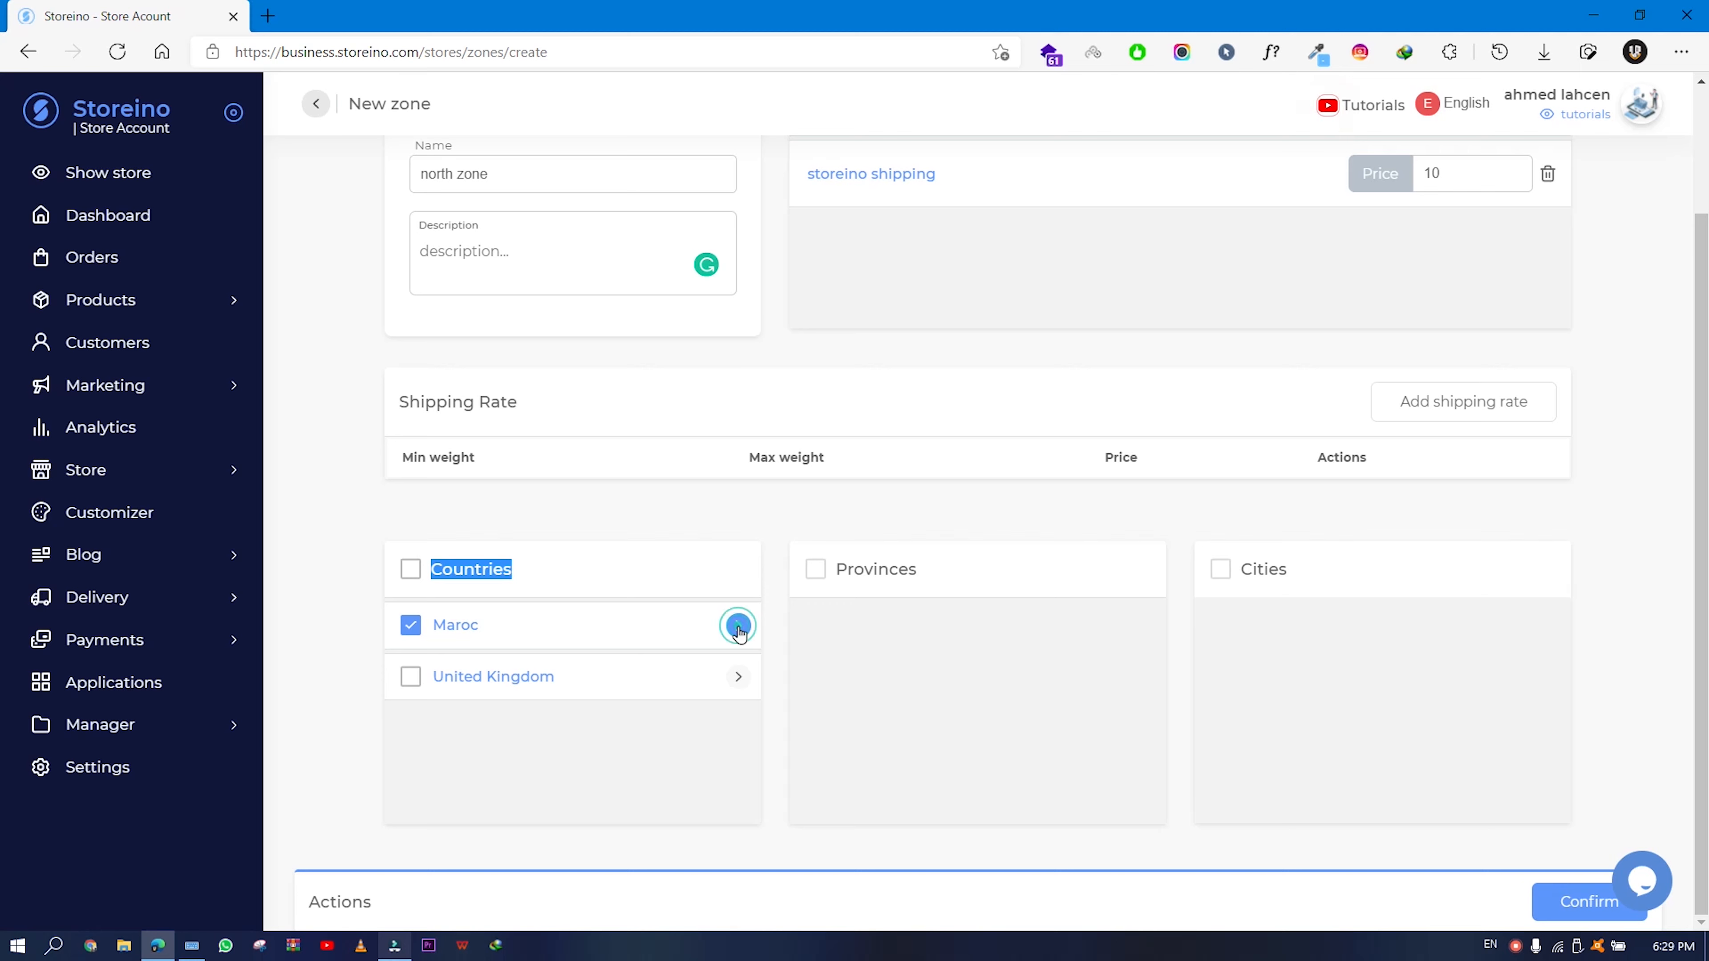
left_click(738, 628)
scroll(1005, 696, "down", 5)
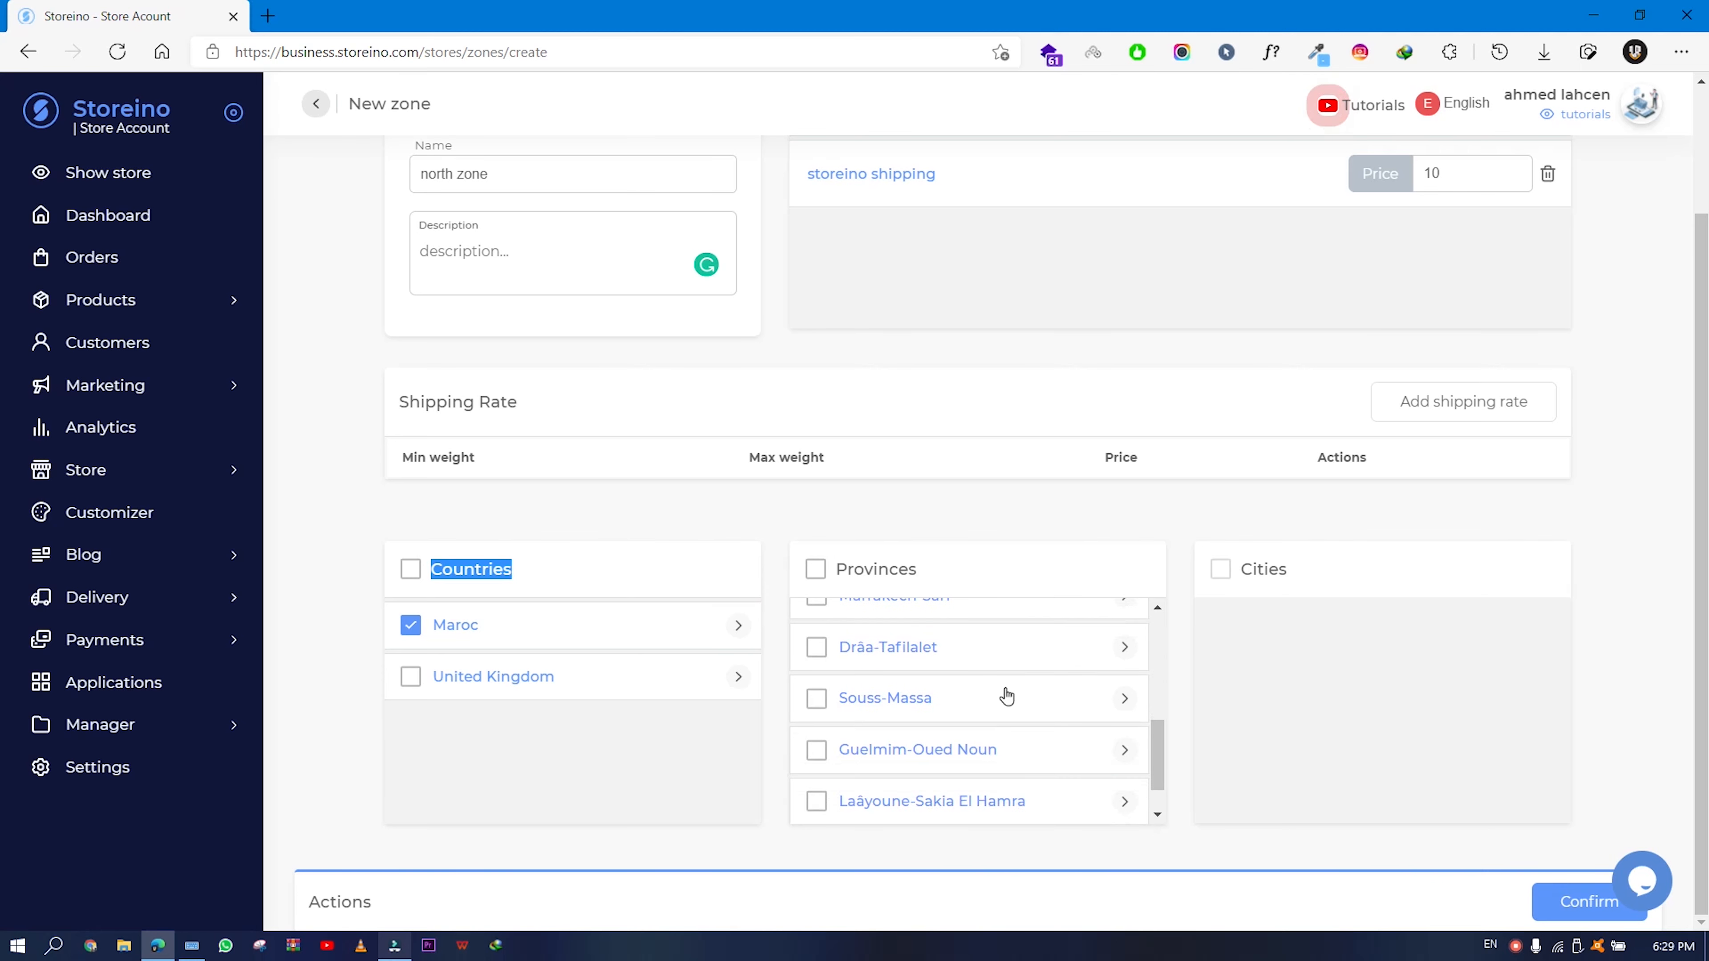
scroll(1005, 697, "up", 1)
left_click(820, 735)
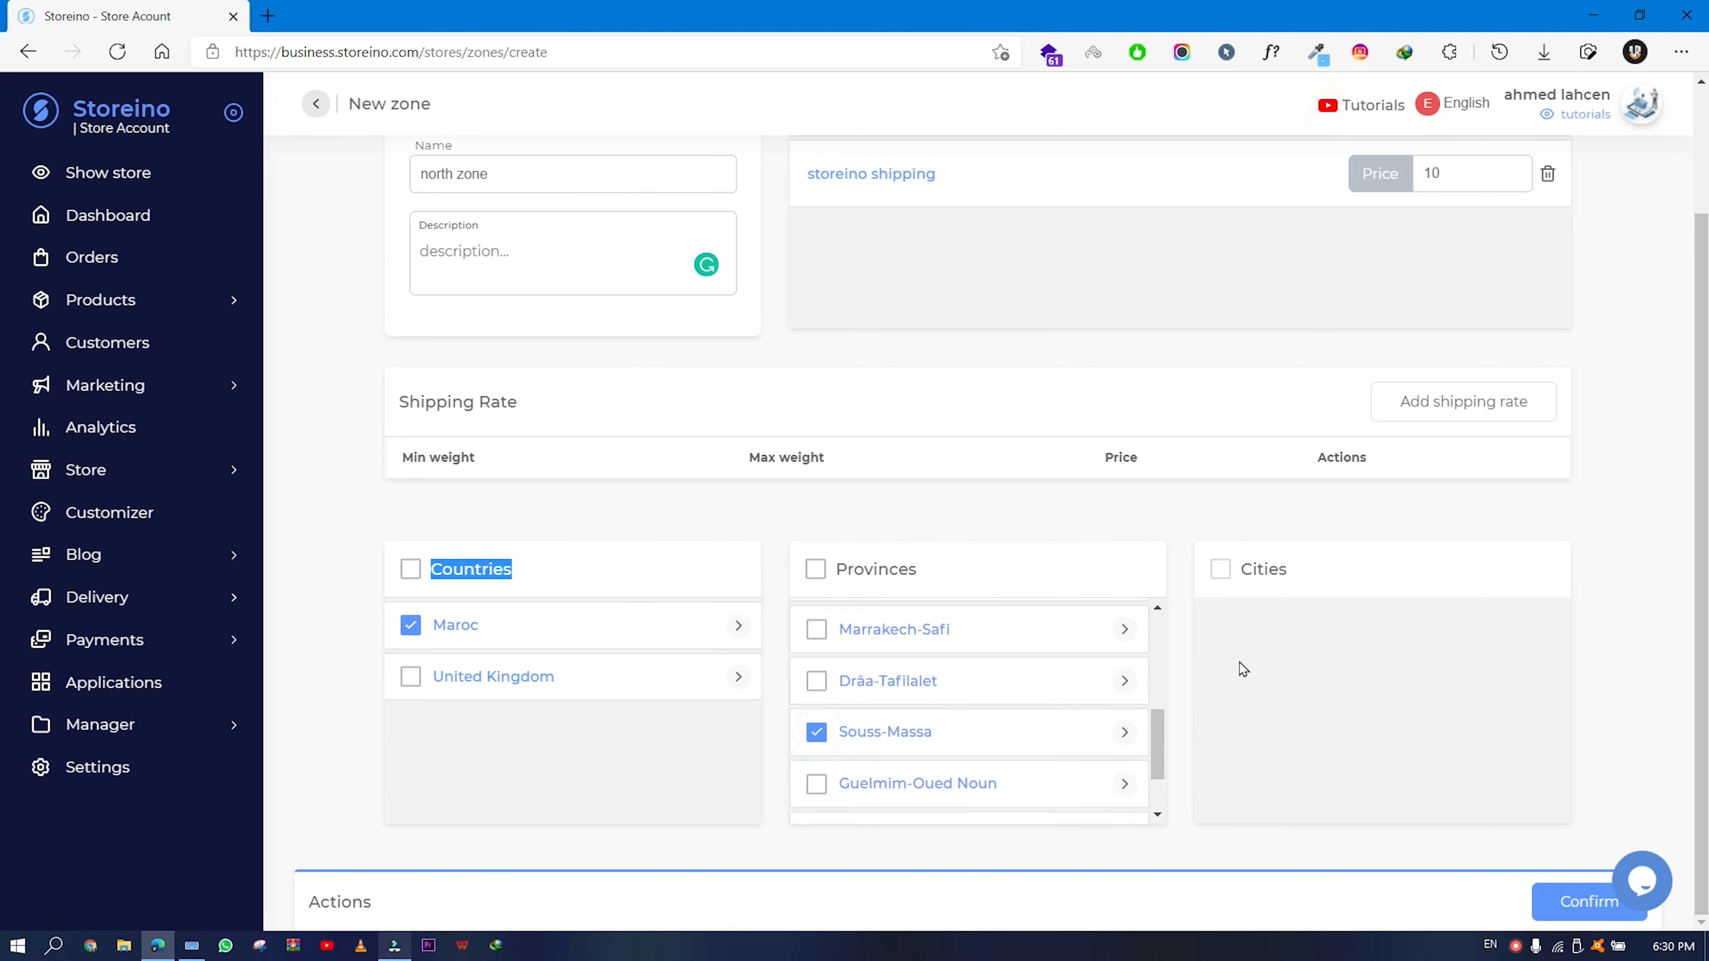
left_click(1125, 733)
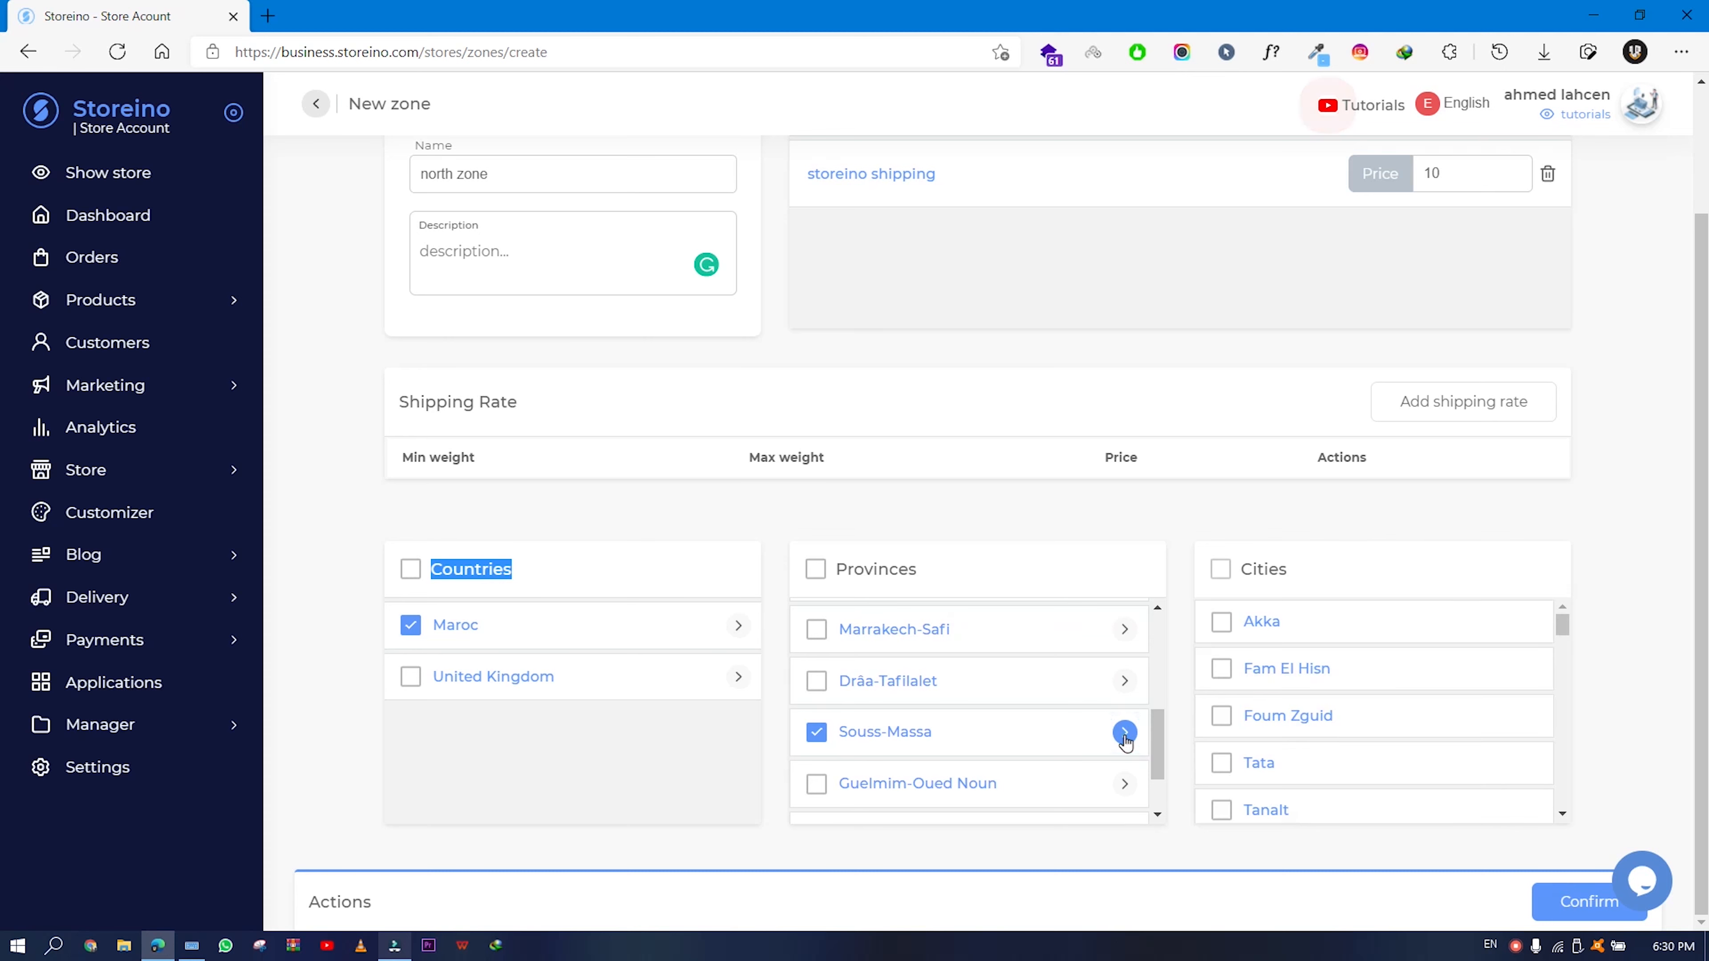
- Tick the cities Agadir, Tanalt, Agni Izimmer, Ait Melloul, Anzi and Aoulouz
scroll(1376, 740, "down", 3)
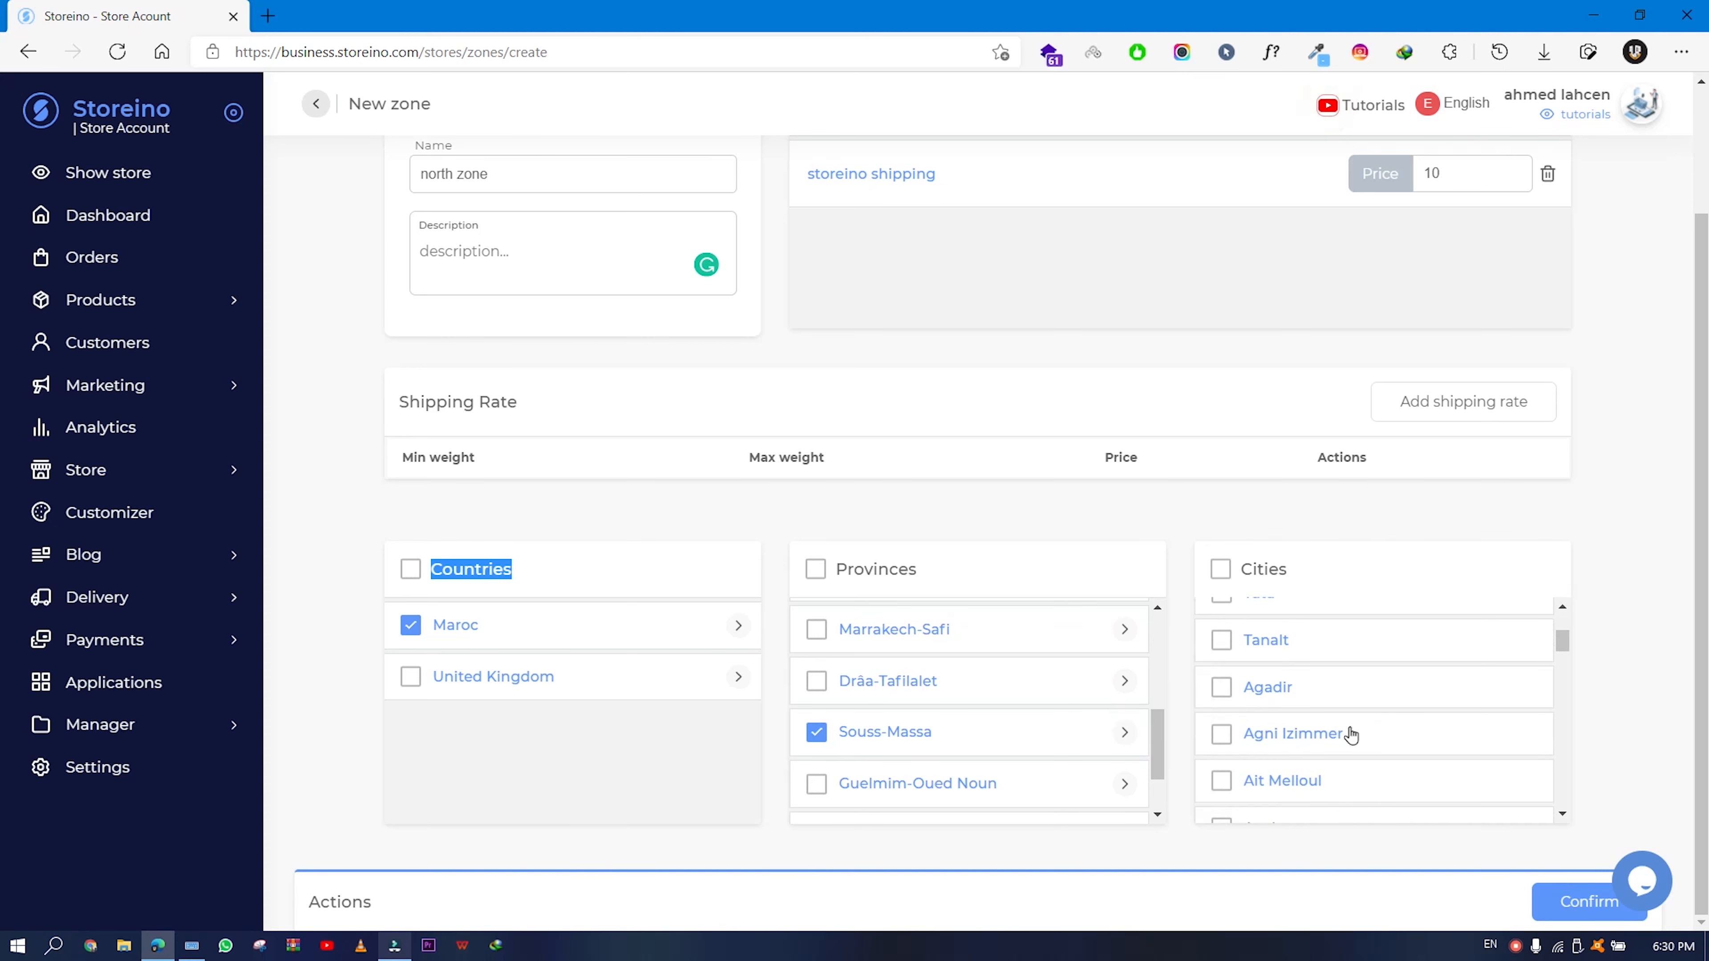
left_click(1221, 688)
left_click(1460, 174)
double_click(1429, 174)
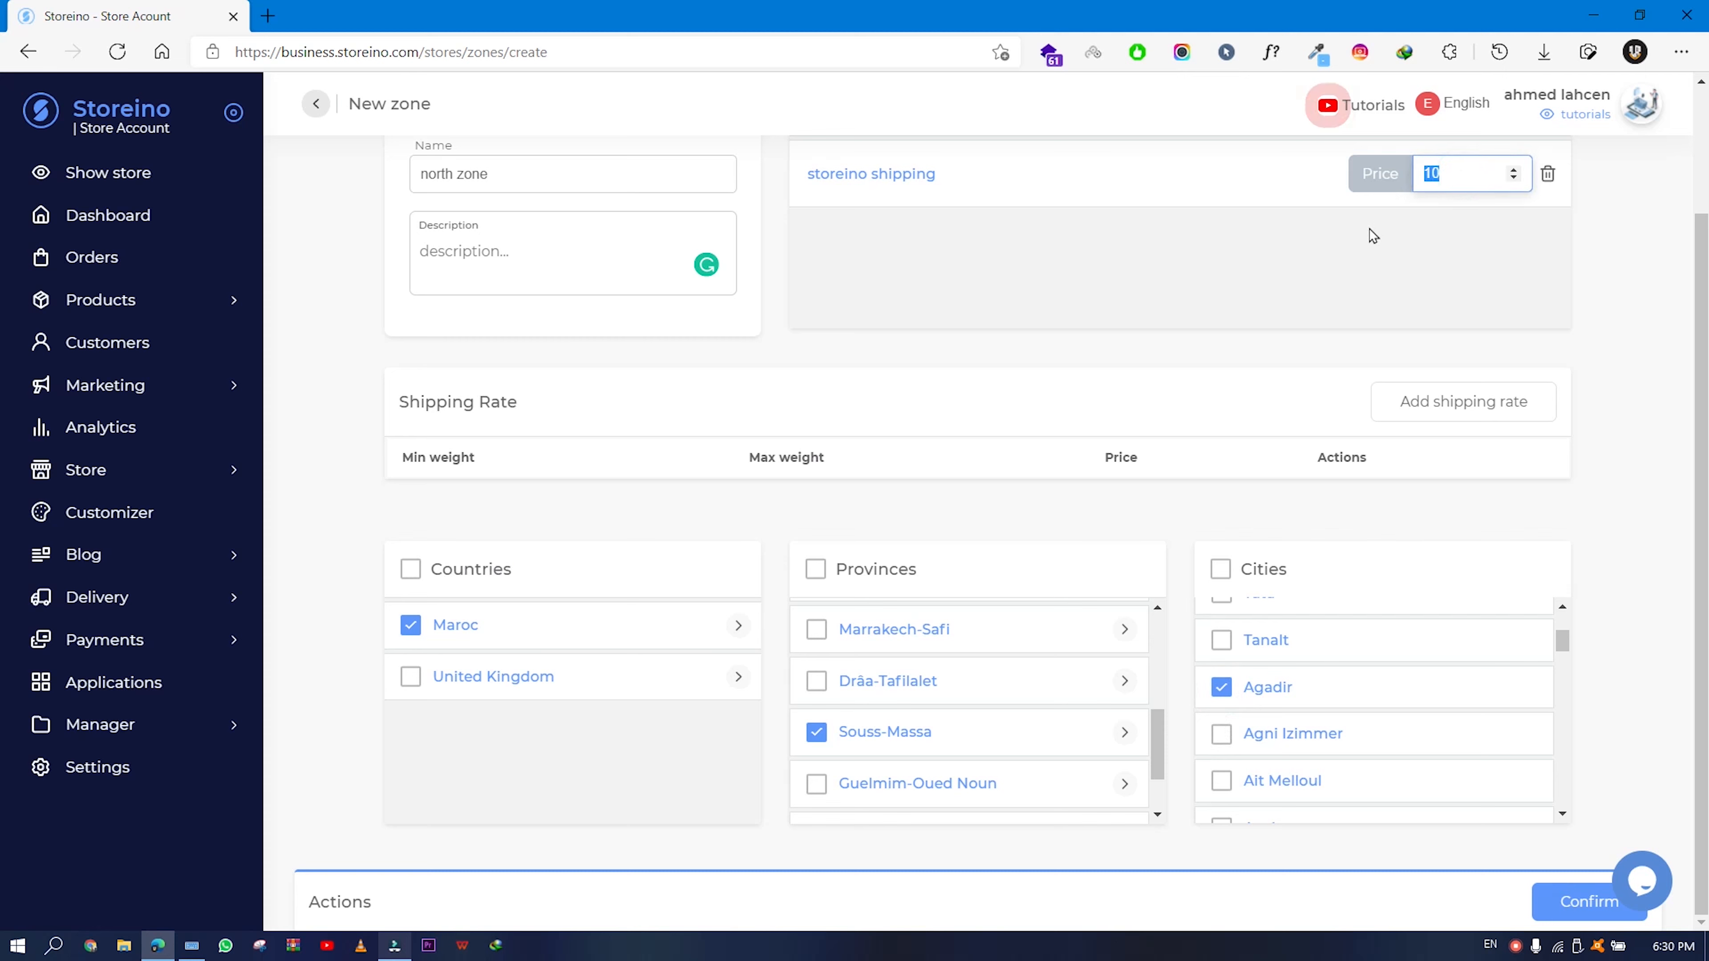
left_click(1221, 645)
left_click(1221, 734)
left_click(1221, 781)
scroll(1274, 767, "down", 1)
left_click(1221, 760)
left_click(1219, 807)
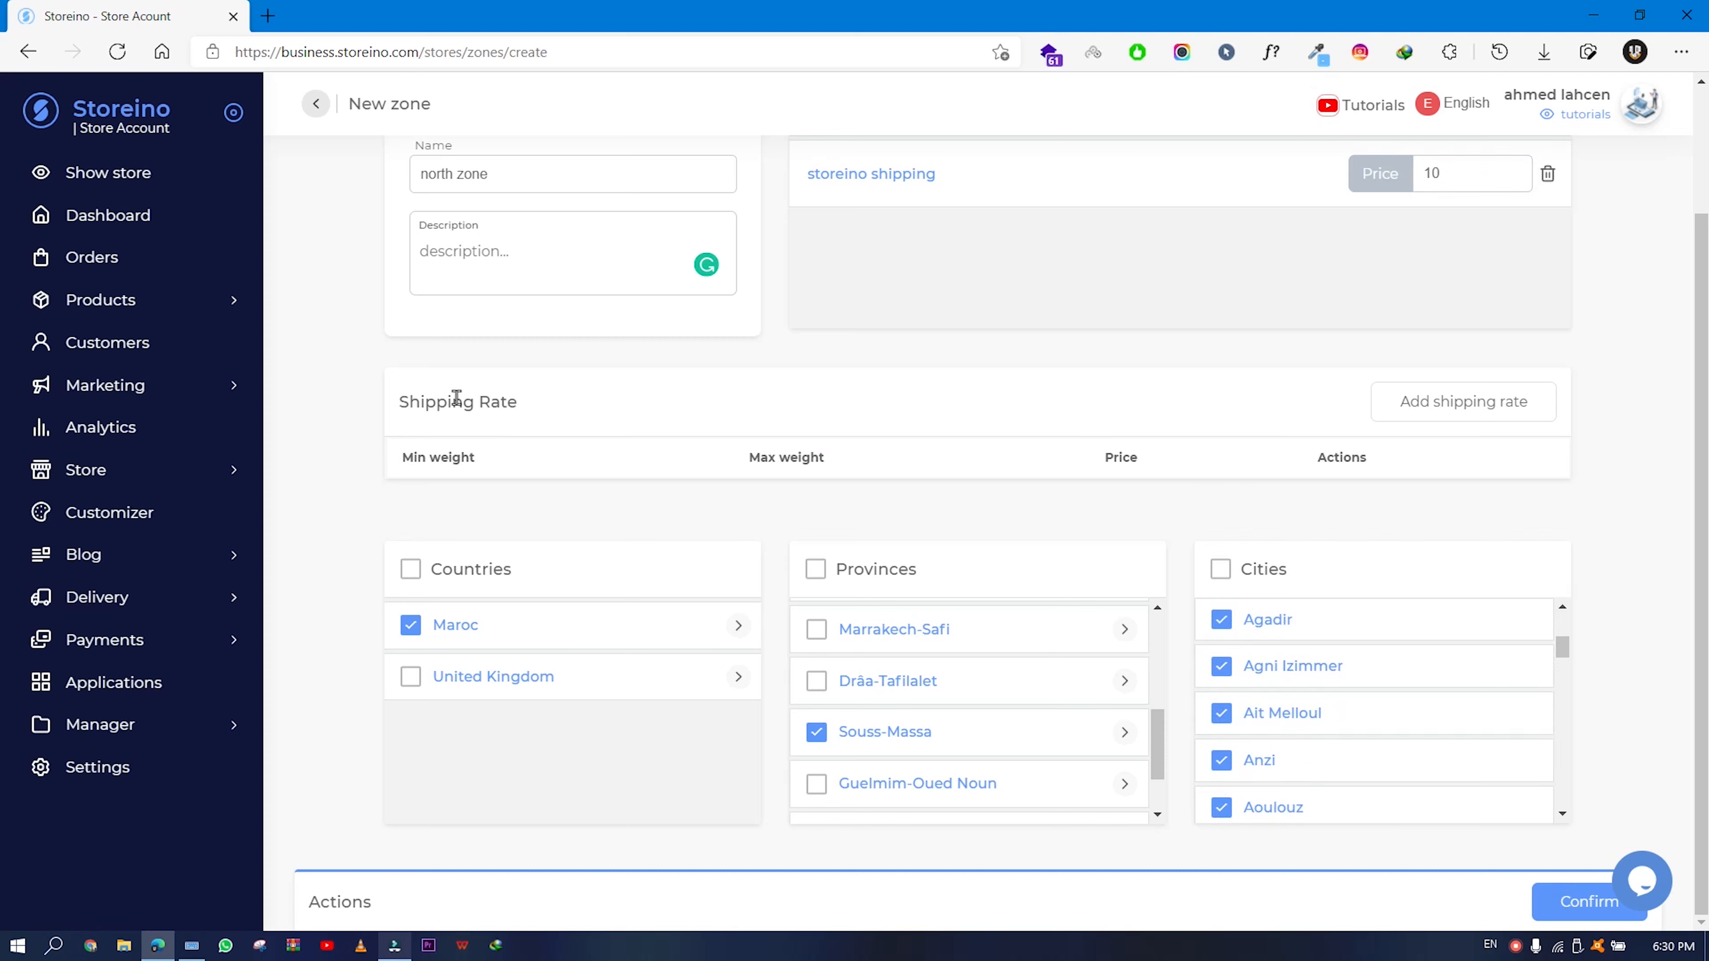
left_click_drag(400, 406, 558, 407)
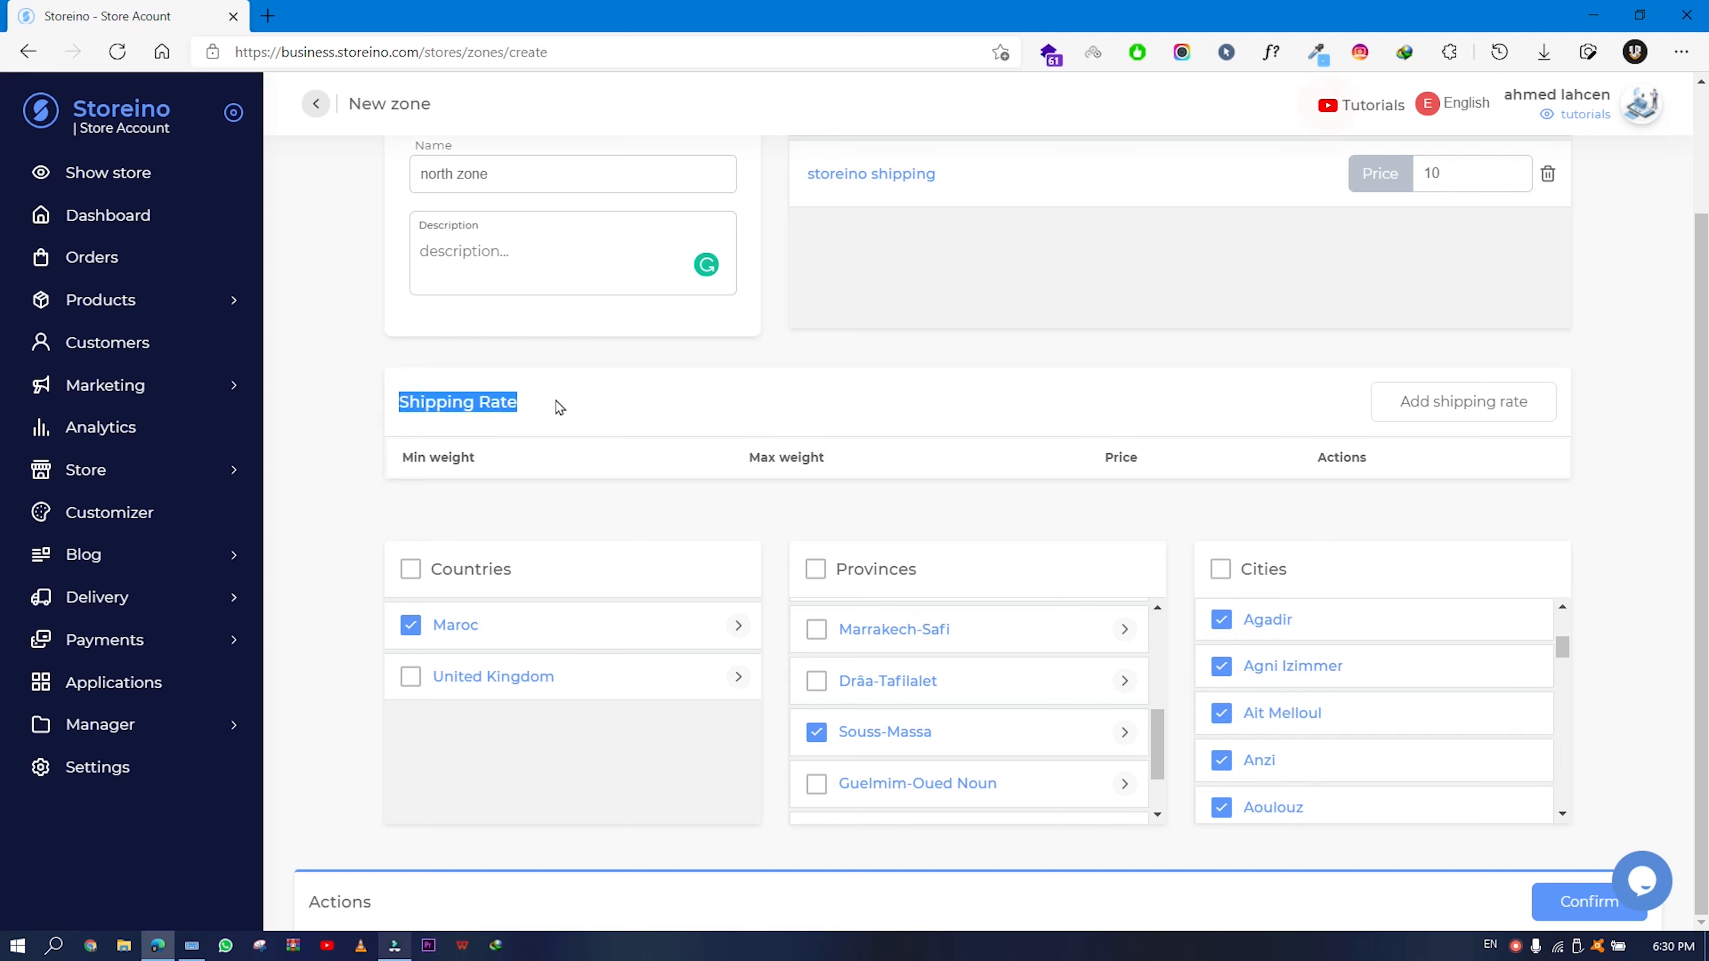
- Add a kilogram-based rate from 0.5 to 10 KG priced at 20
left_click(1430, 411)
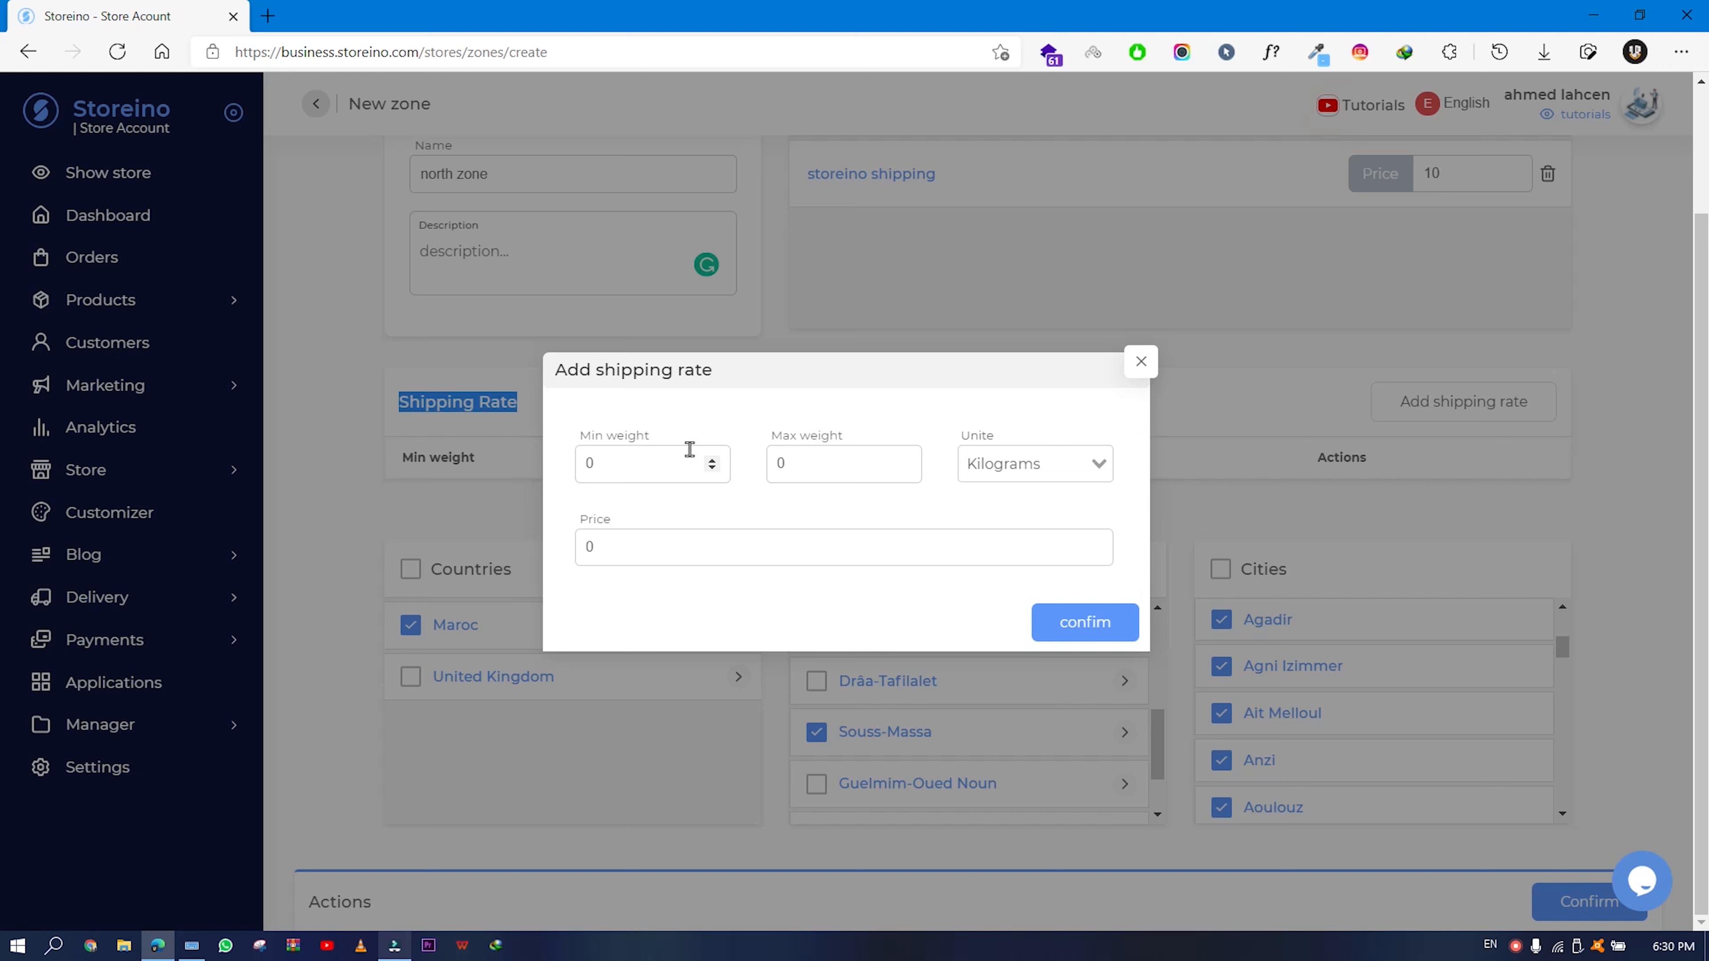
left_click_drag(655, 438, 579, 438)
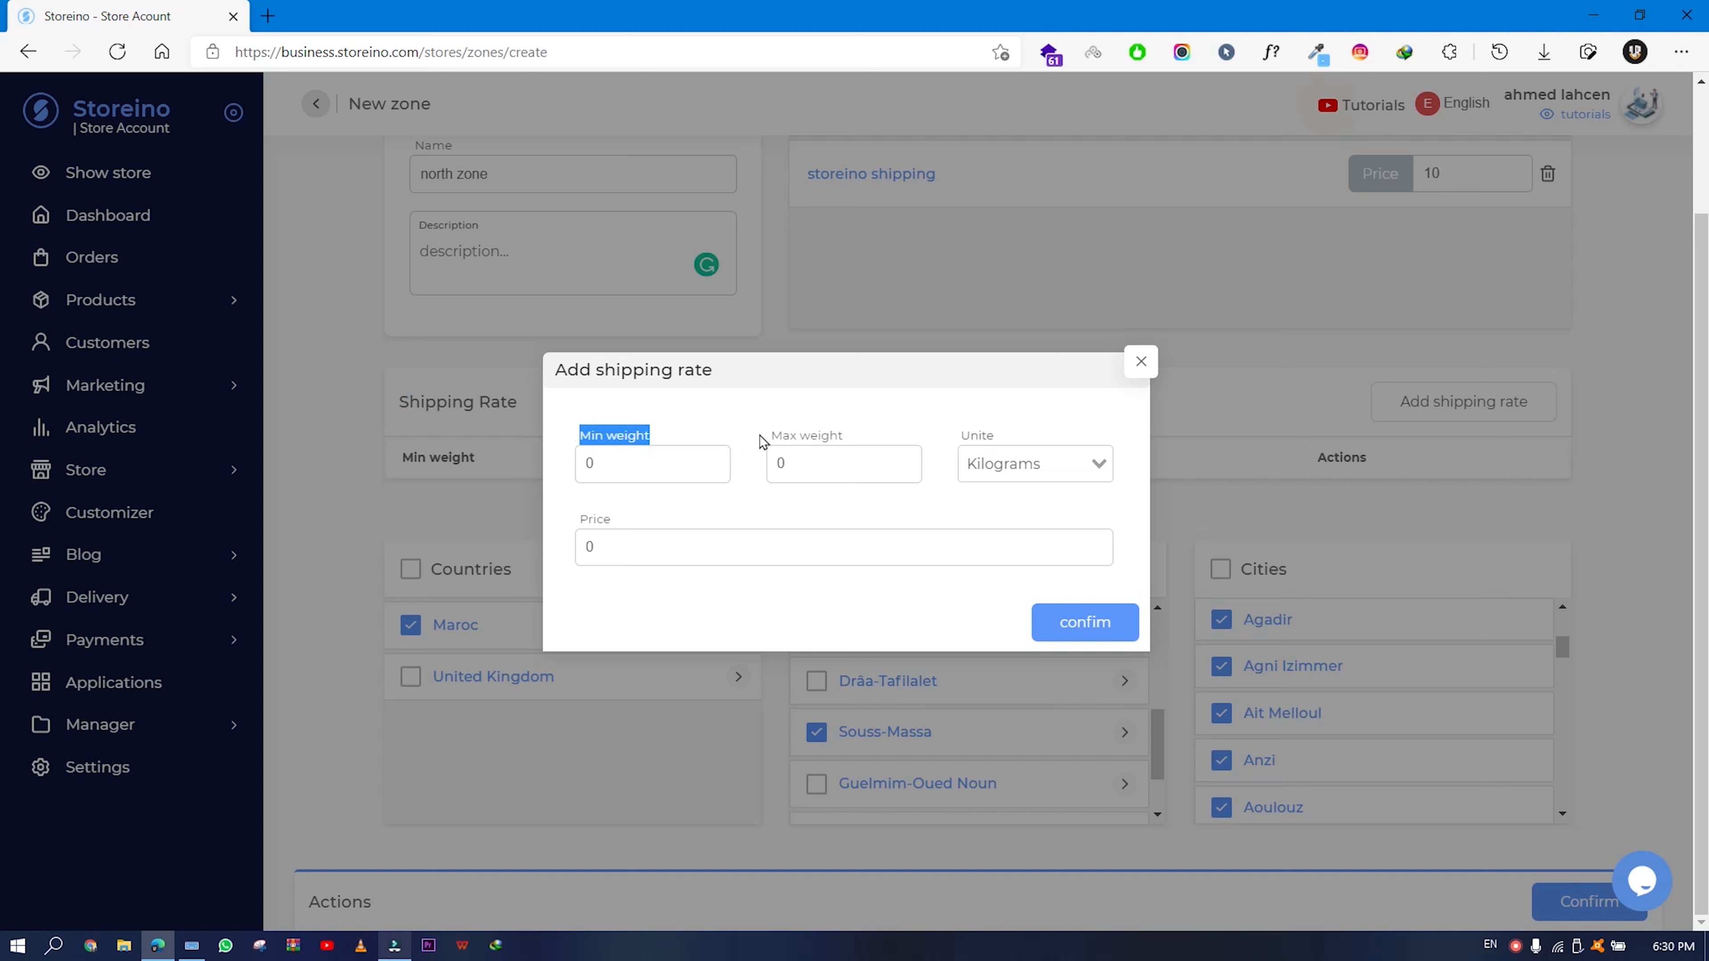
left_click_drag(849, 436, 768, 436)
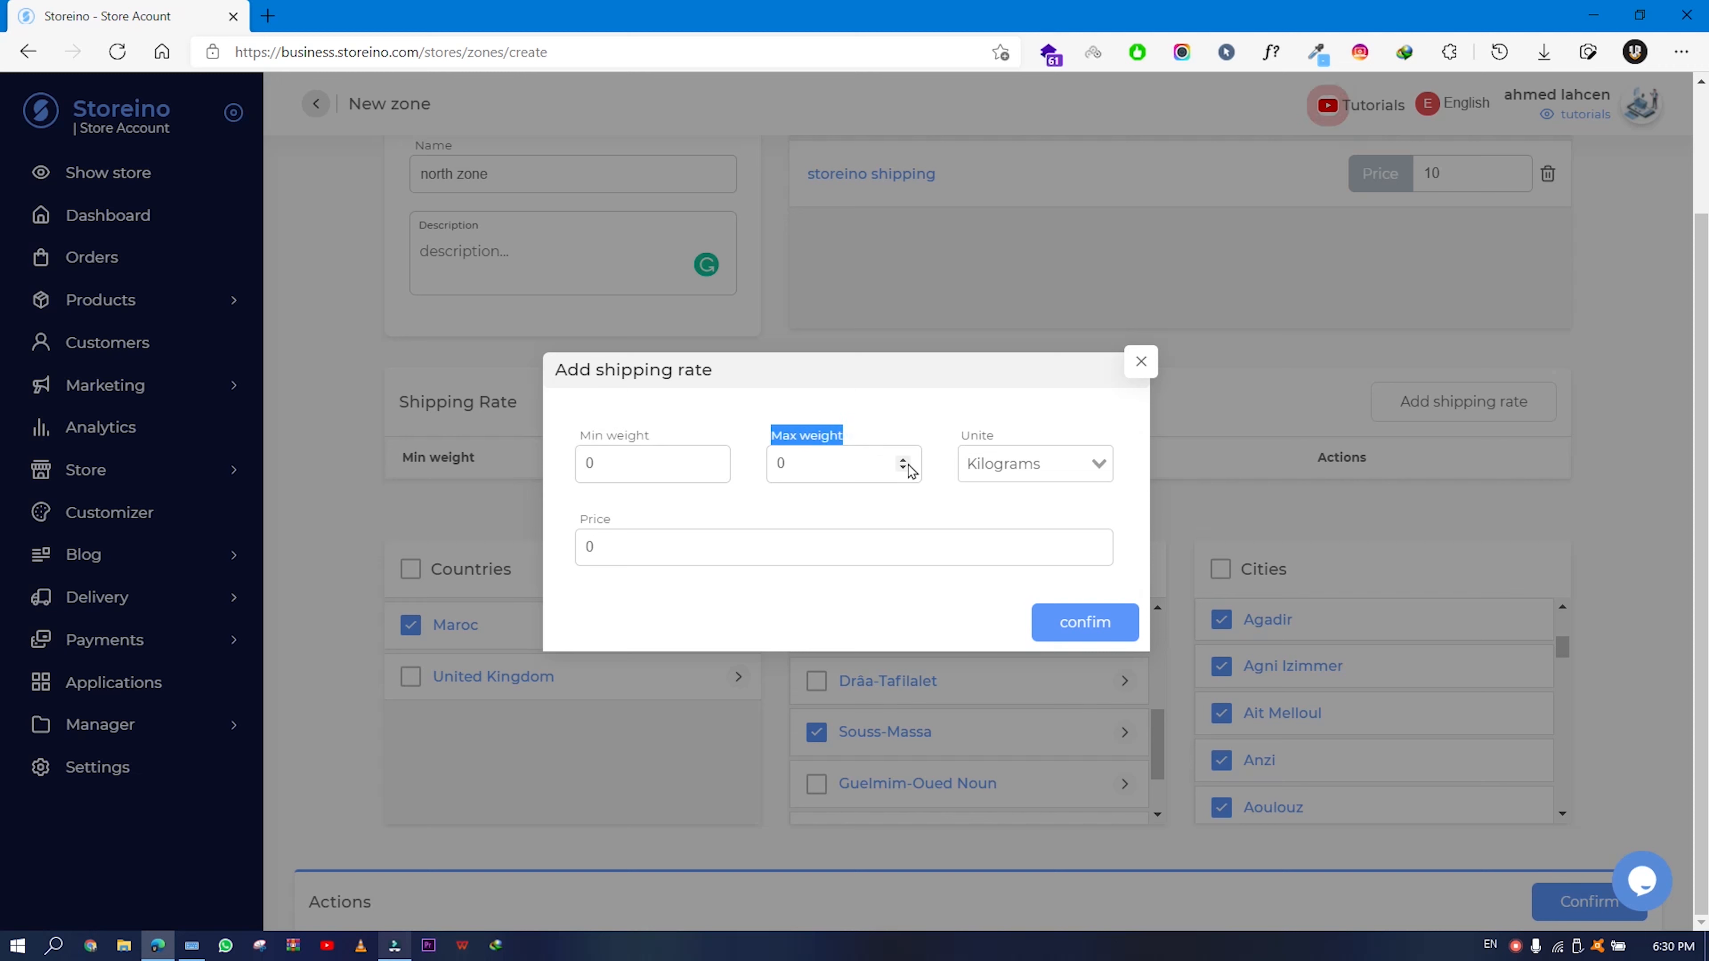
left_click(1051, 472)
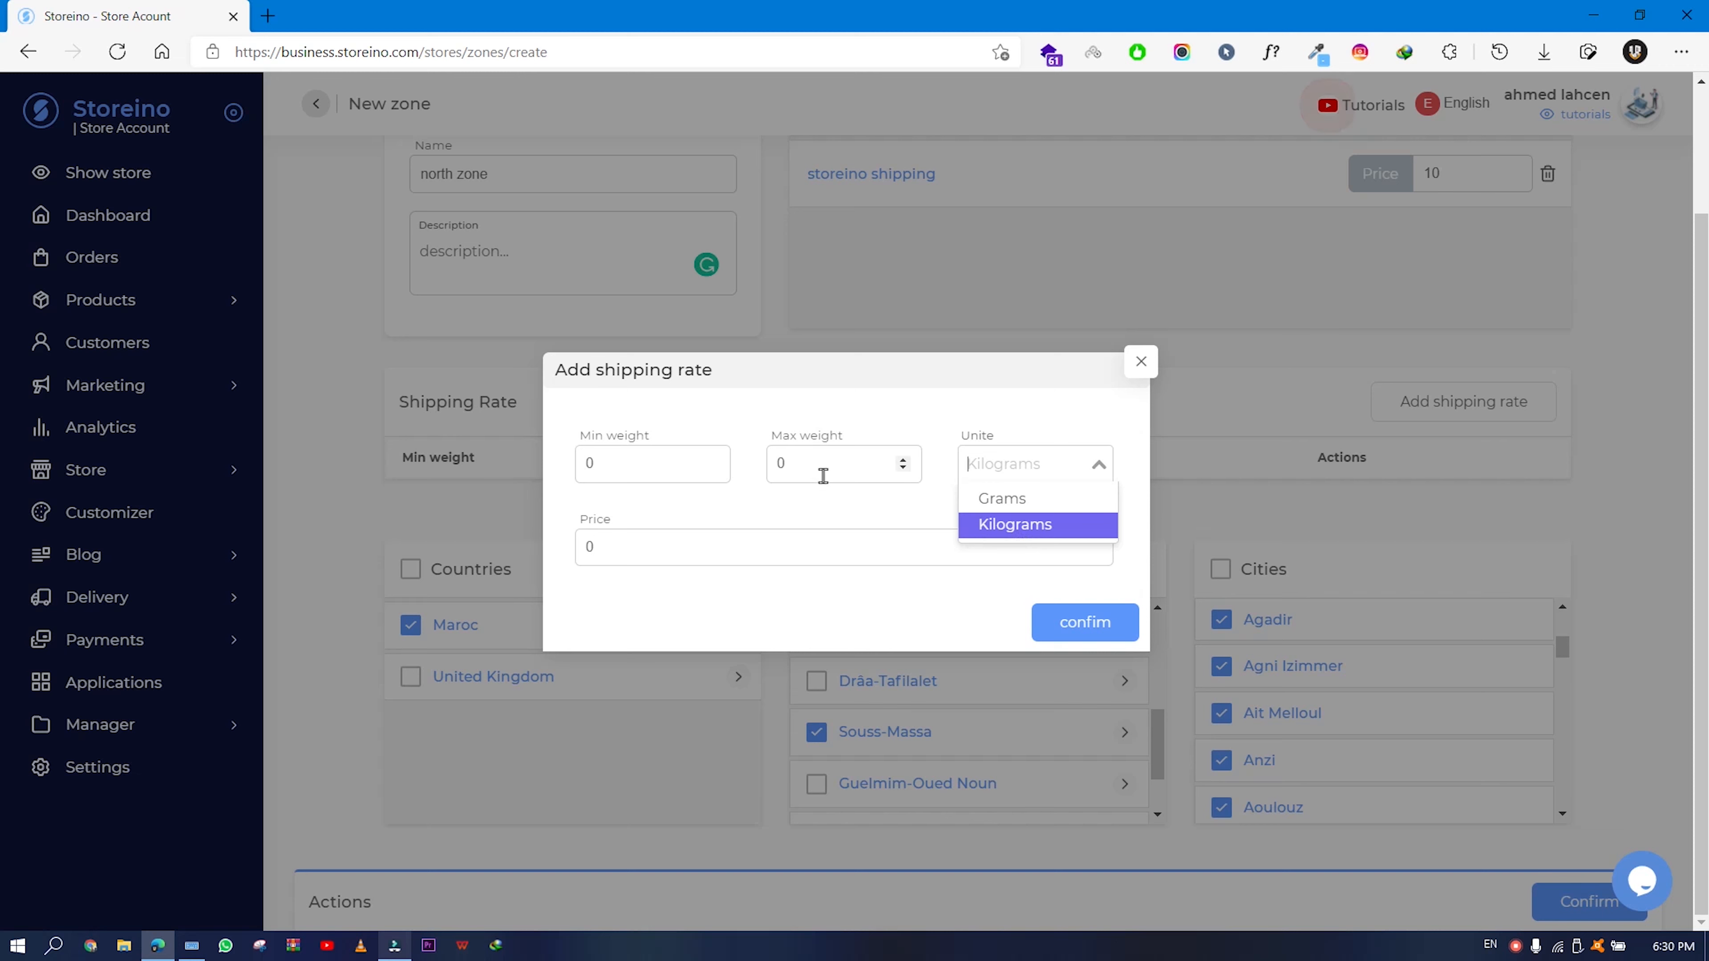
left_click(1021, 533)
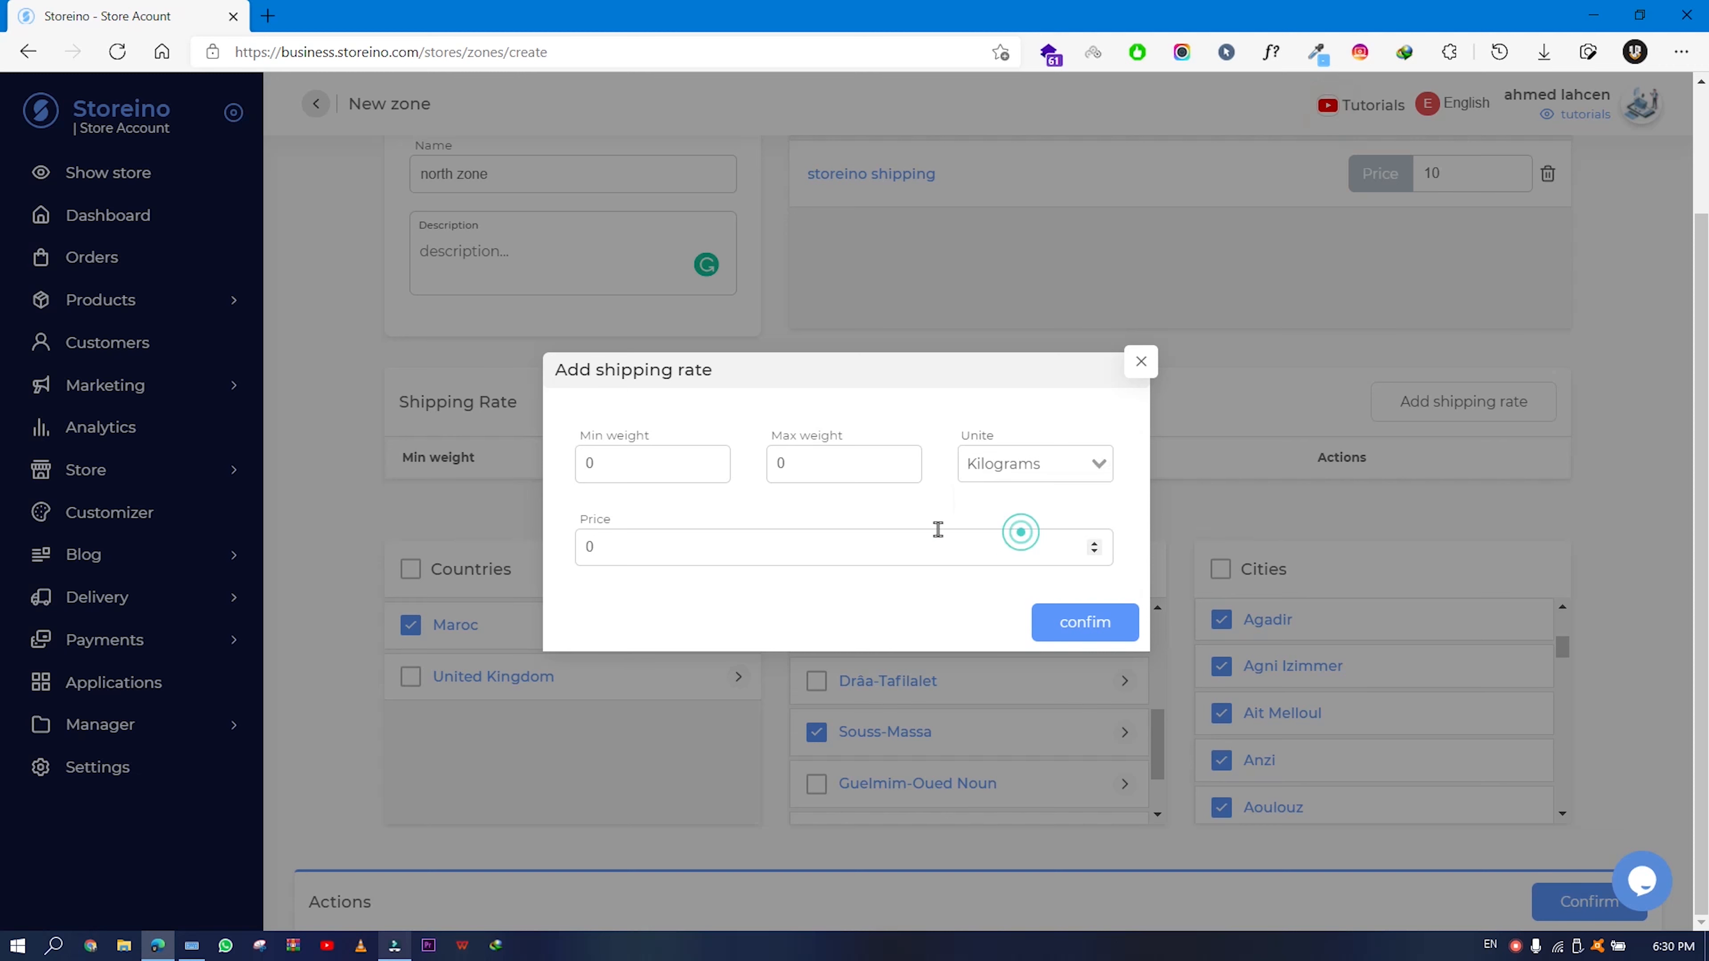
left_click(601, 463)
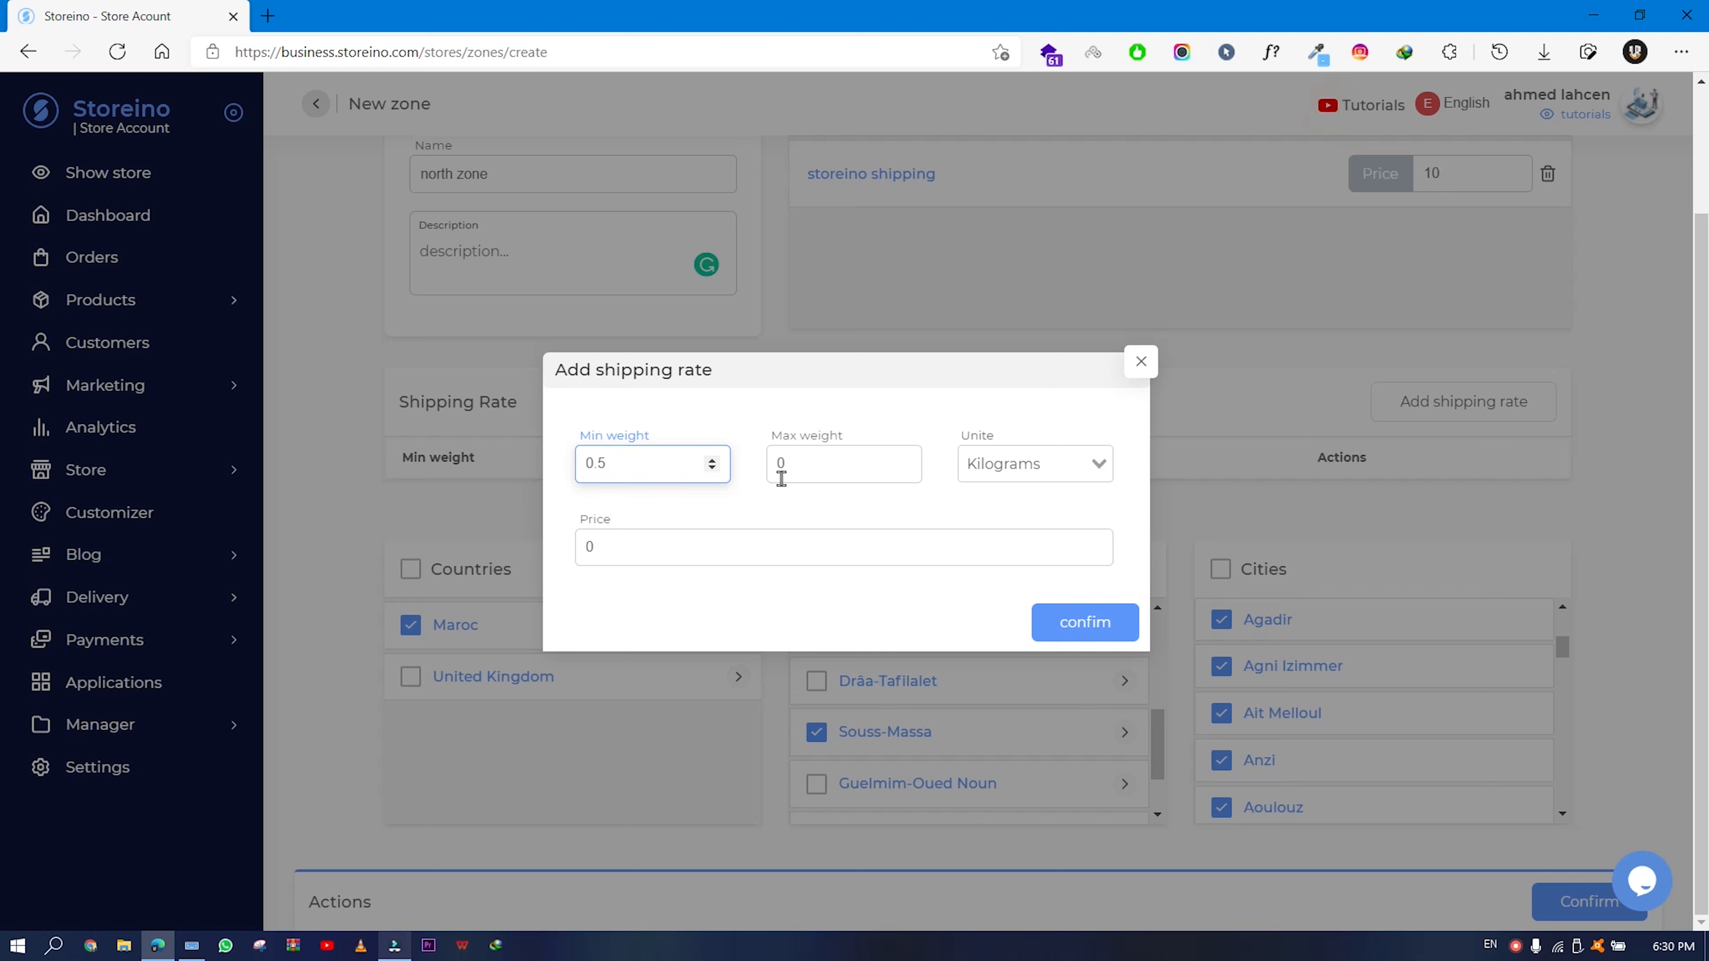
left_click(805, 472)
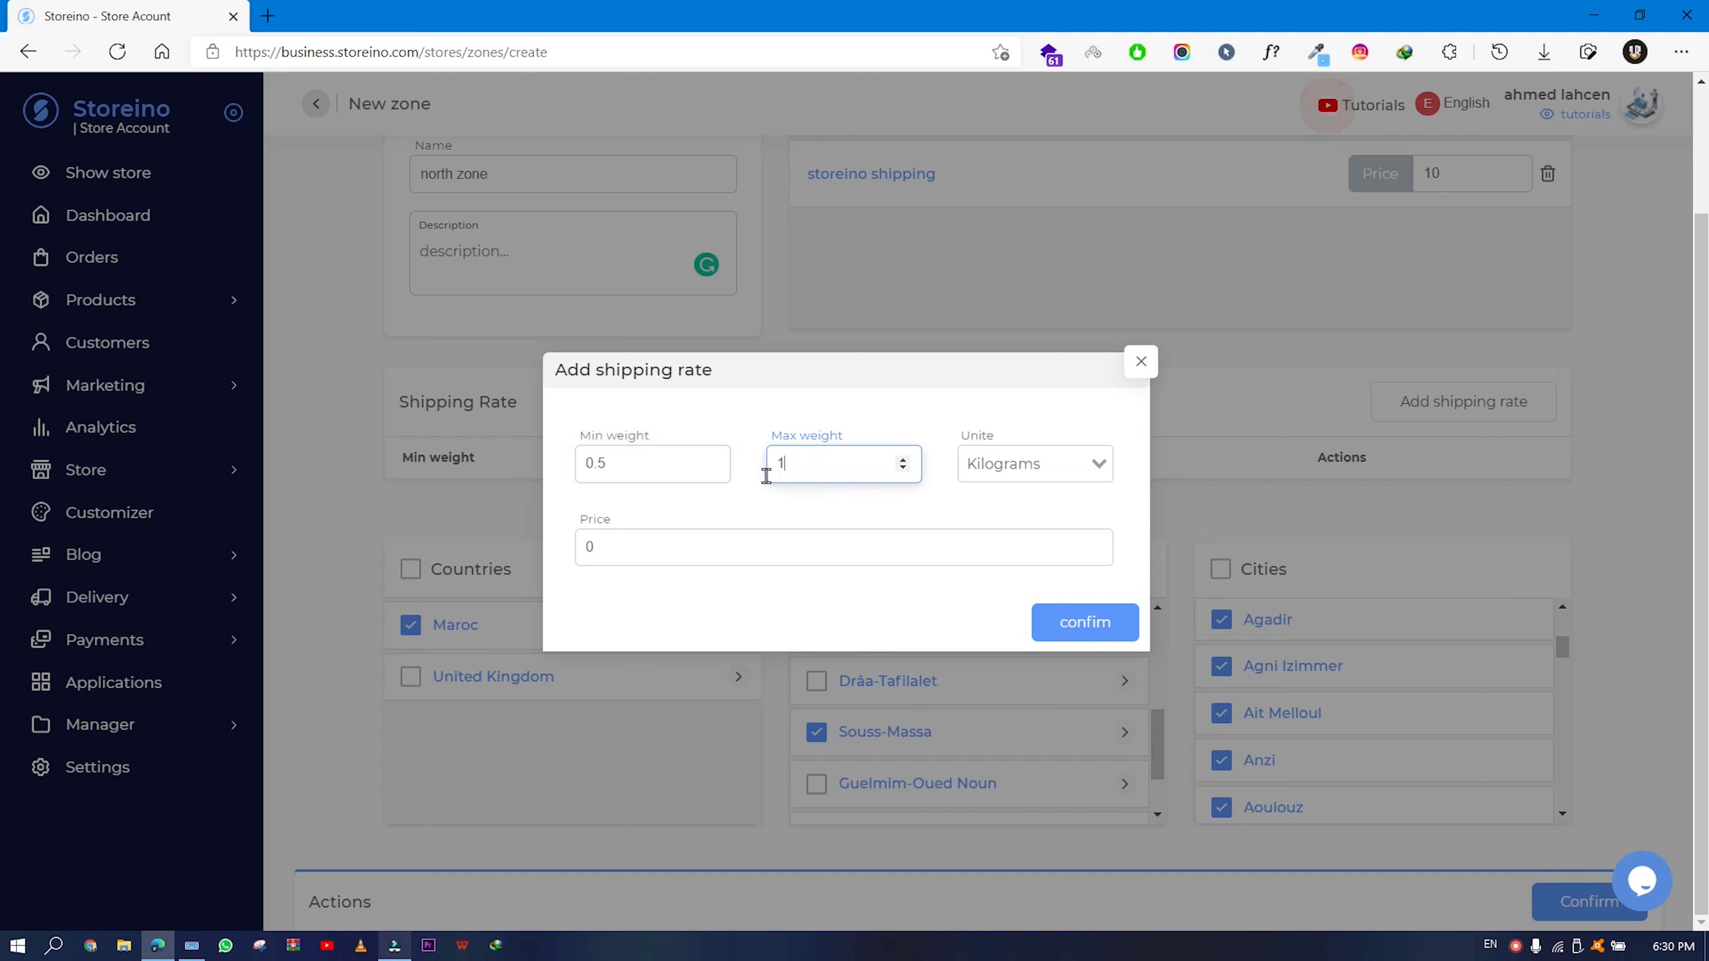
left_click(753, 517)
left_click(690, 542)
double_click(626, 549)
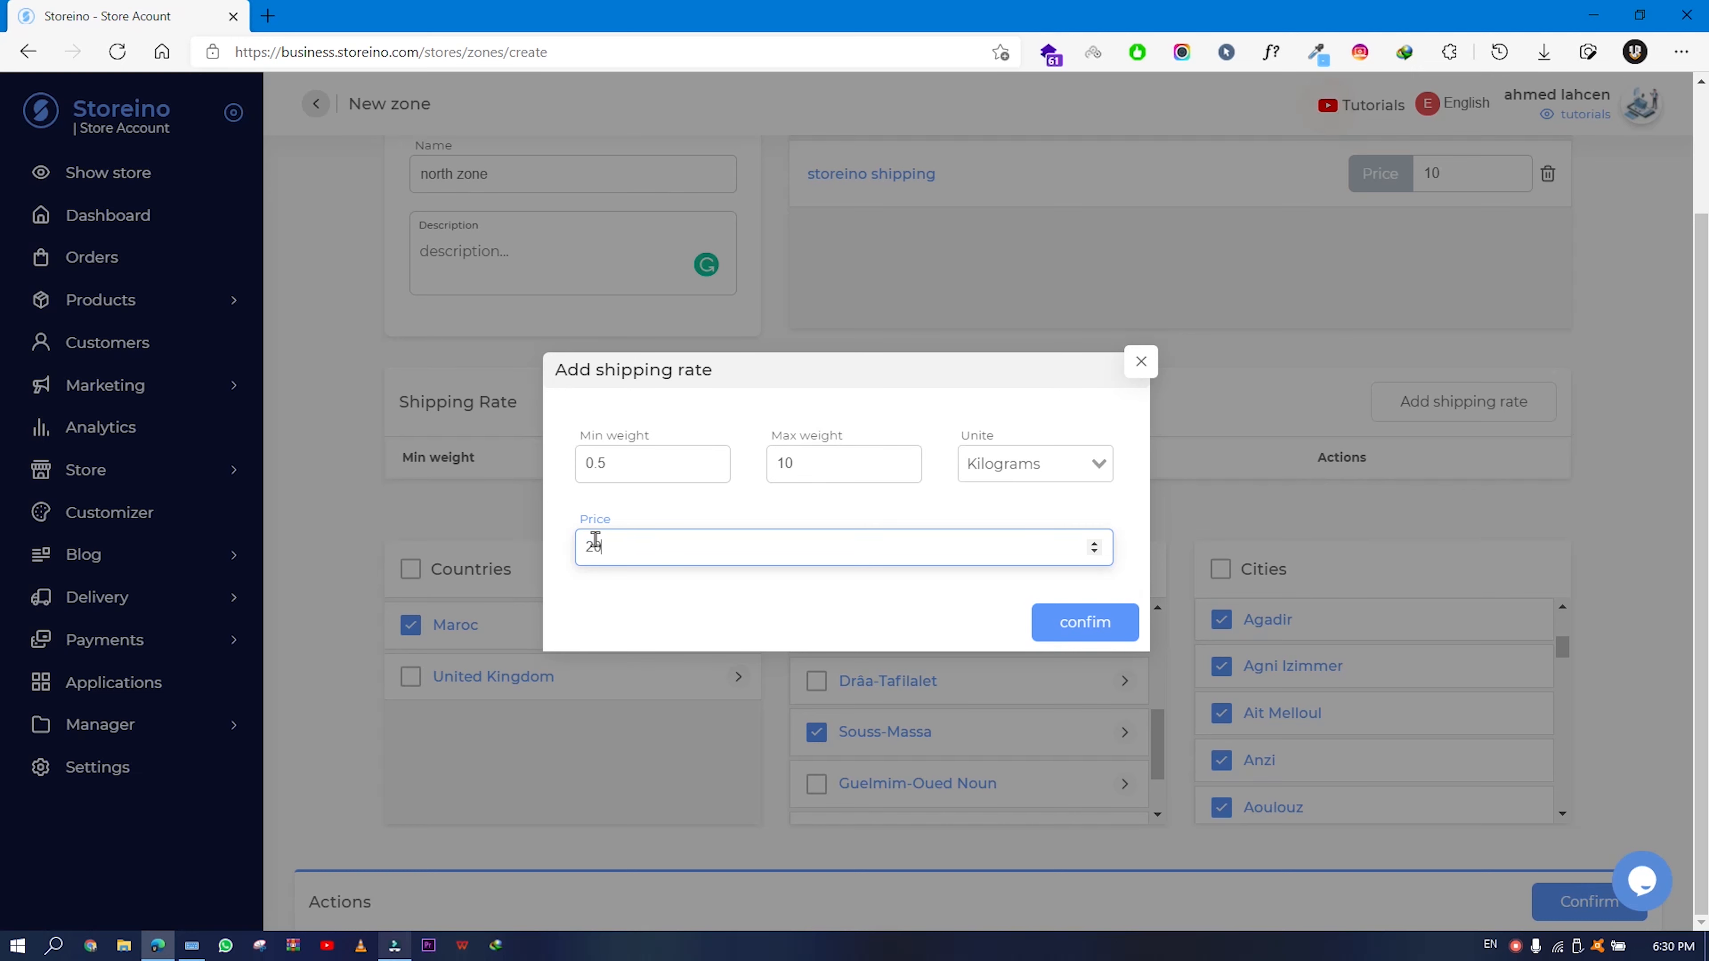
left_click(1083, 628)
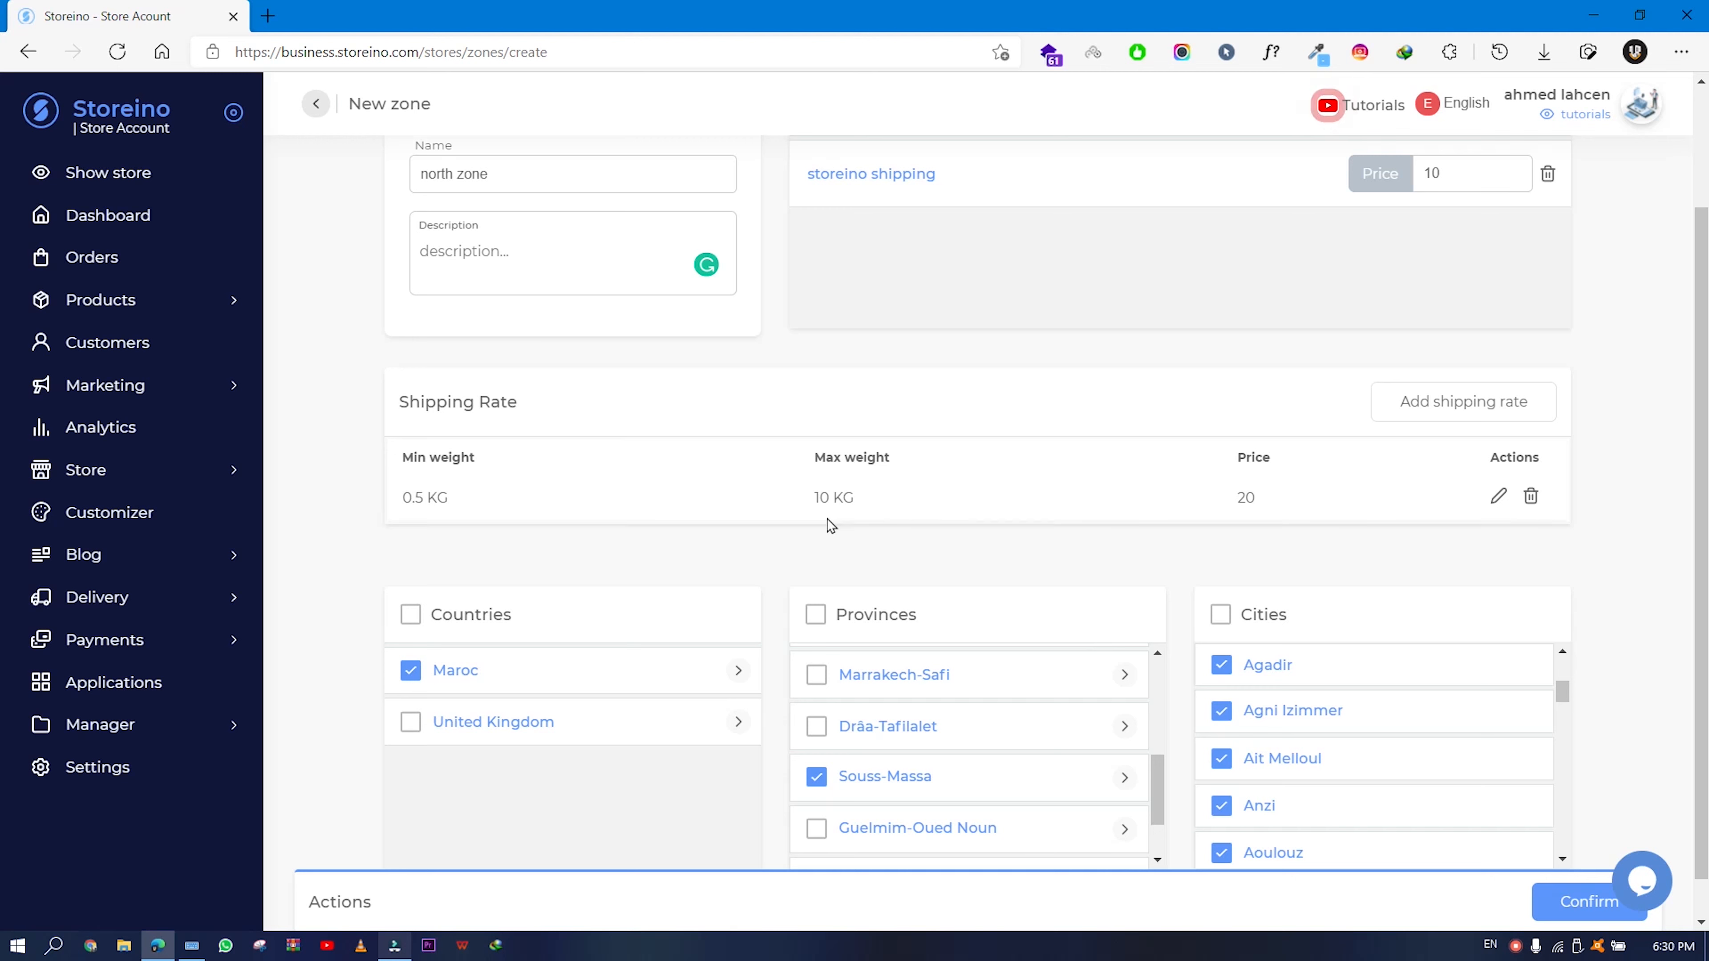
- Review the 0.5–10 KG rate at price 20, then save the north zone
left_click_drag(473, 458, 397, 501)
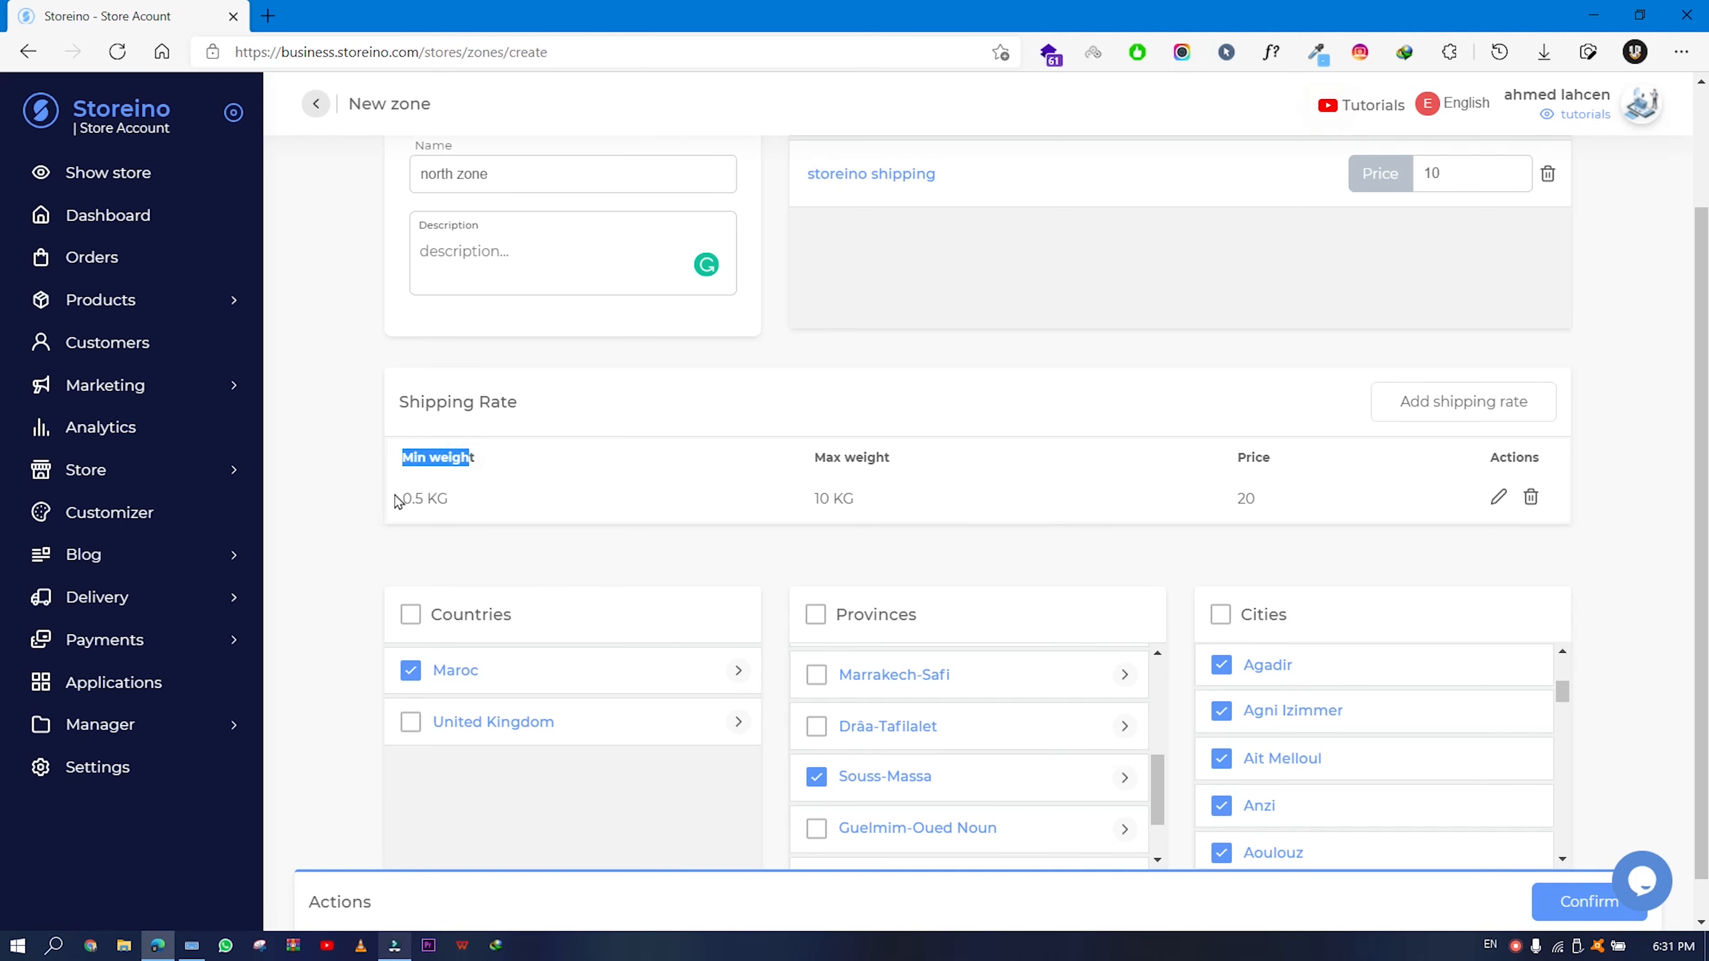
left_click_drag(814, 457, 883, 502)
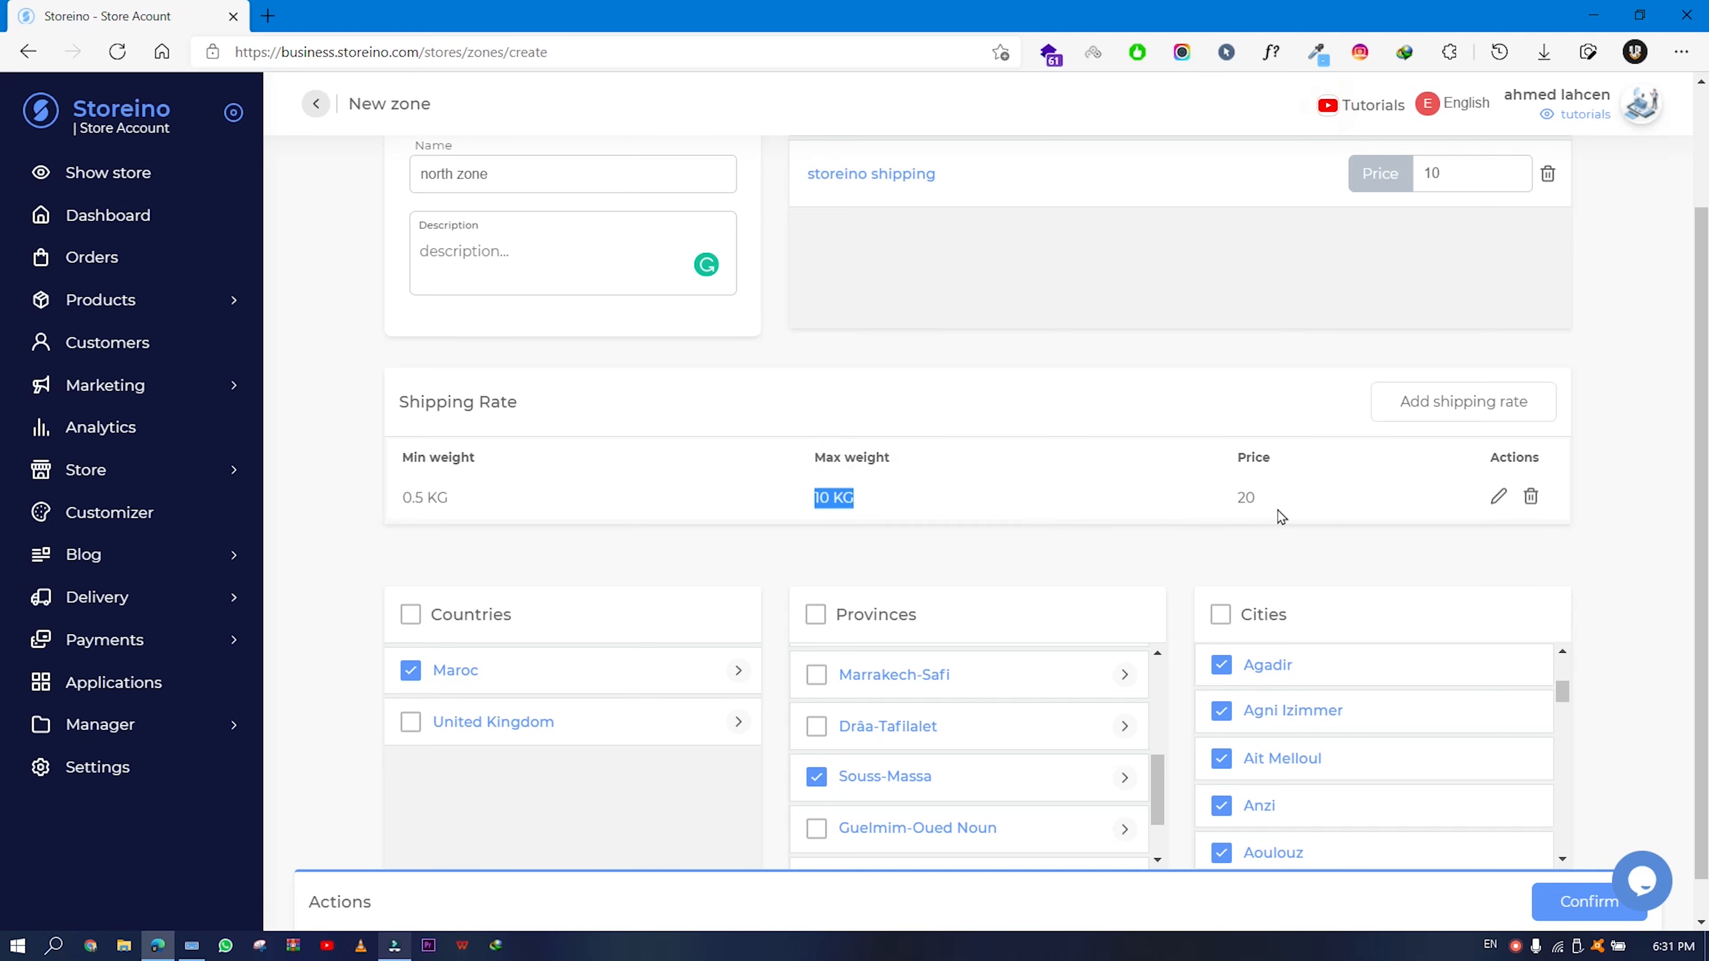
left_click(1281, 464)
left_click_drag(1264, 492, 1219, 502)
left_click(1153, 555)
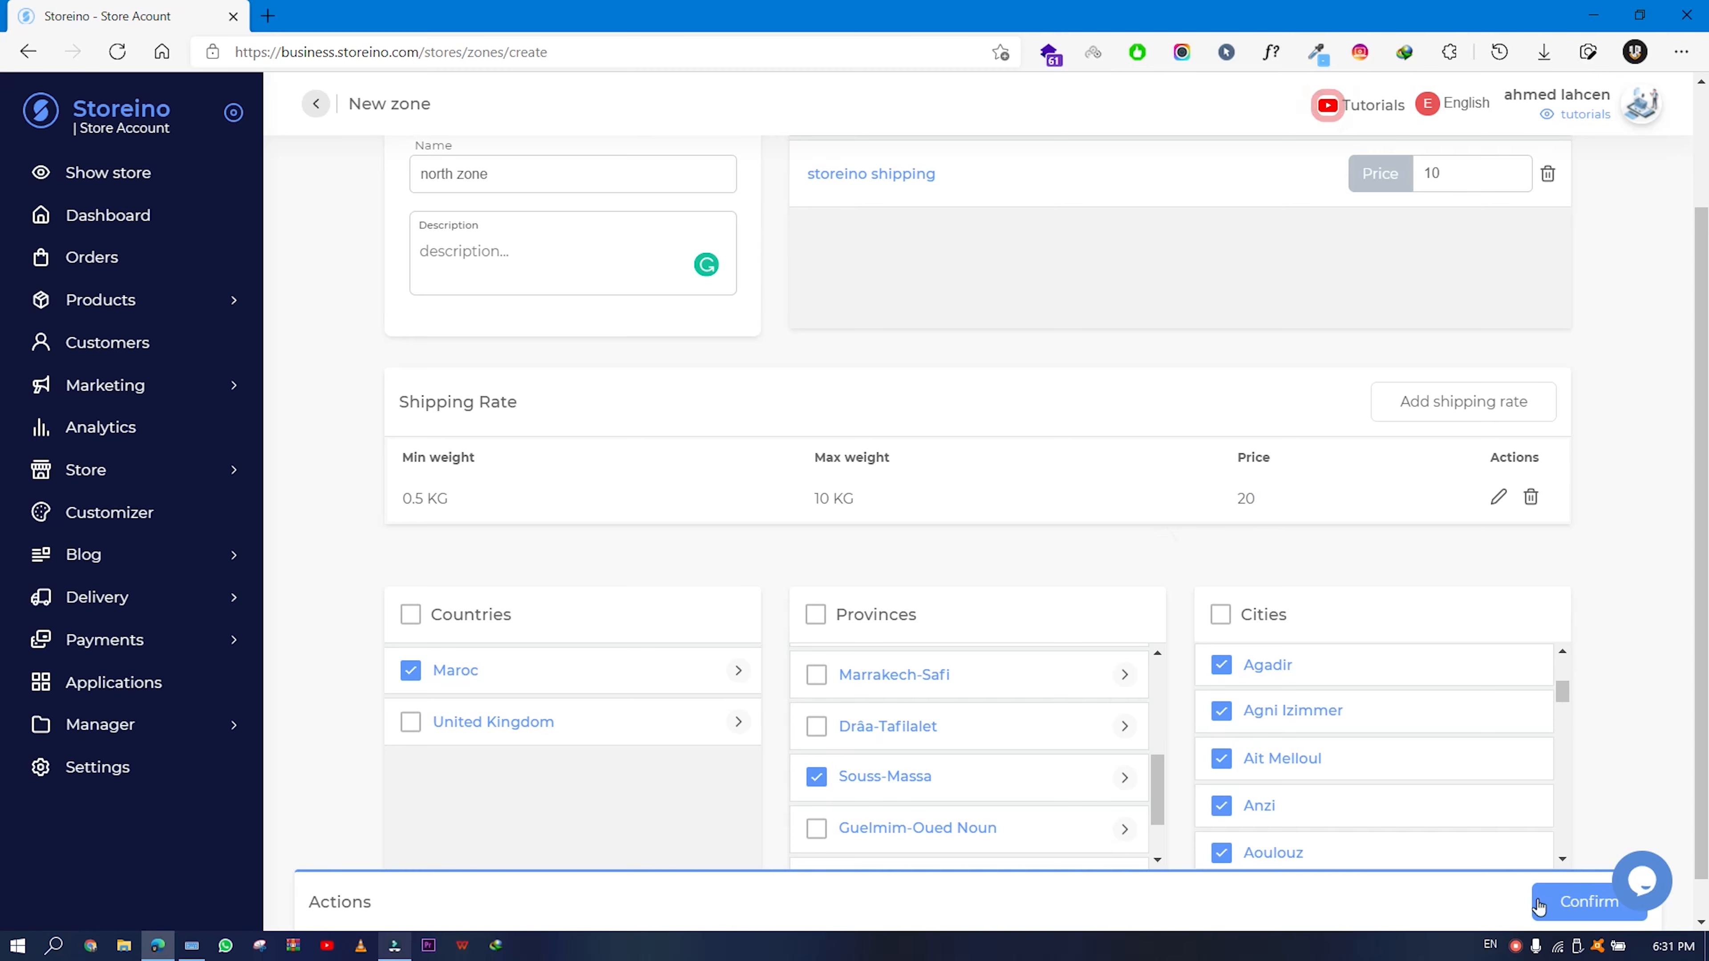
scroll(1204, 609, "up", 3)
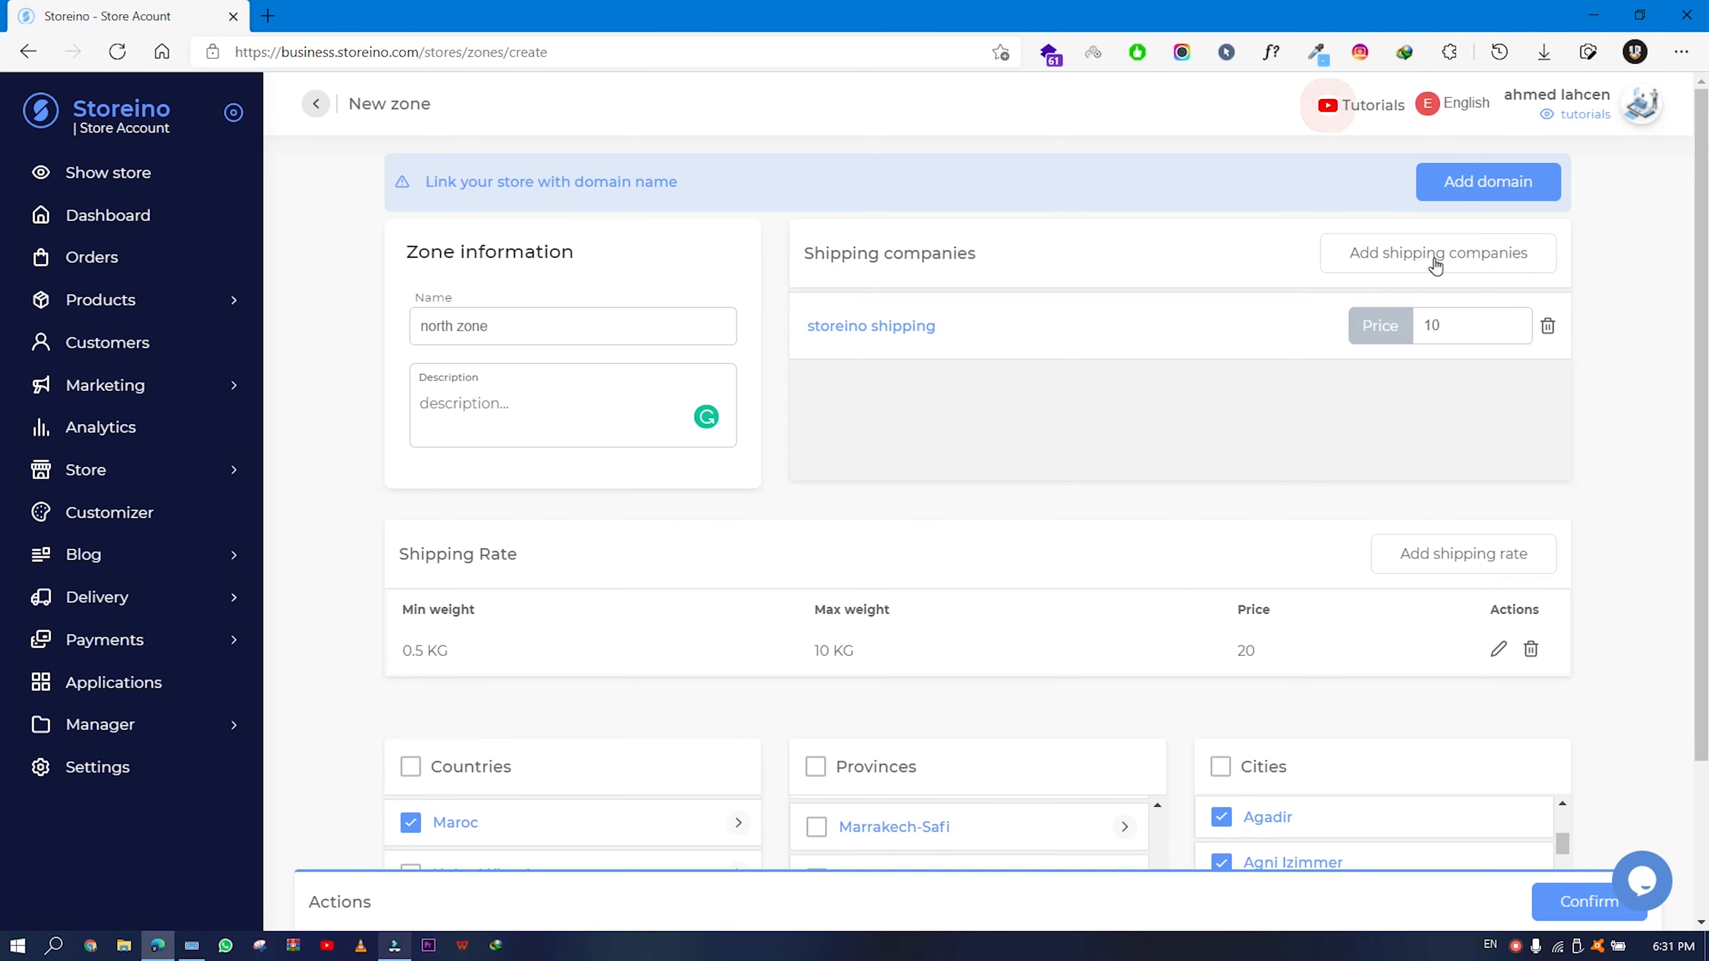
scroll(1151, 572, "down", 3)
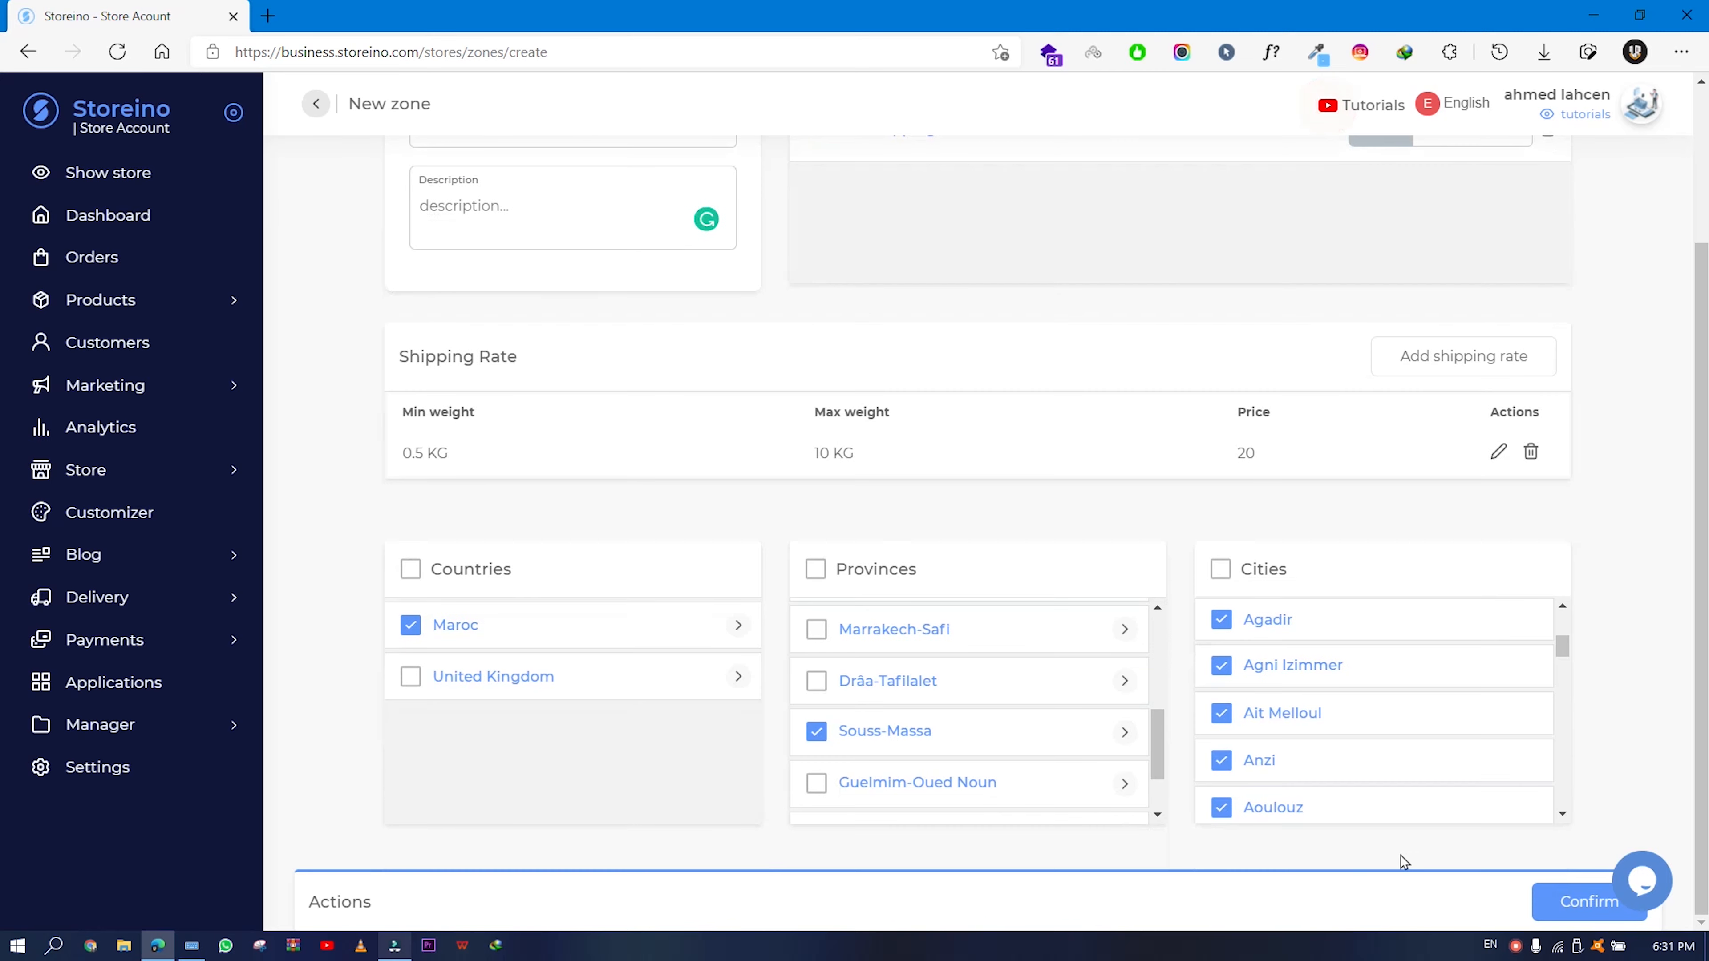
left_click(1545, 902)
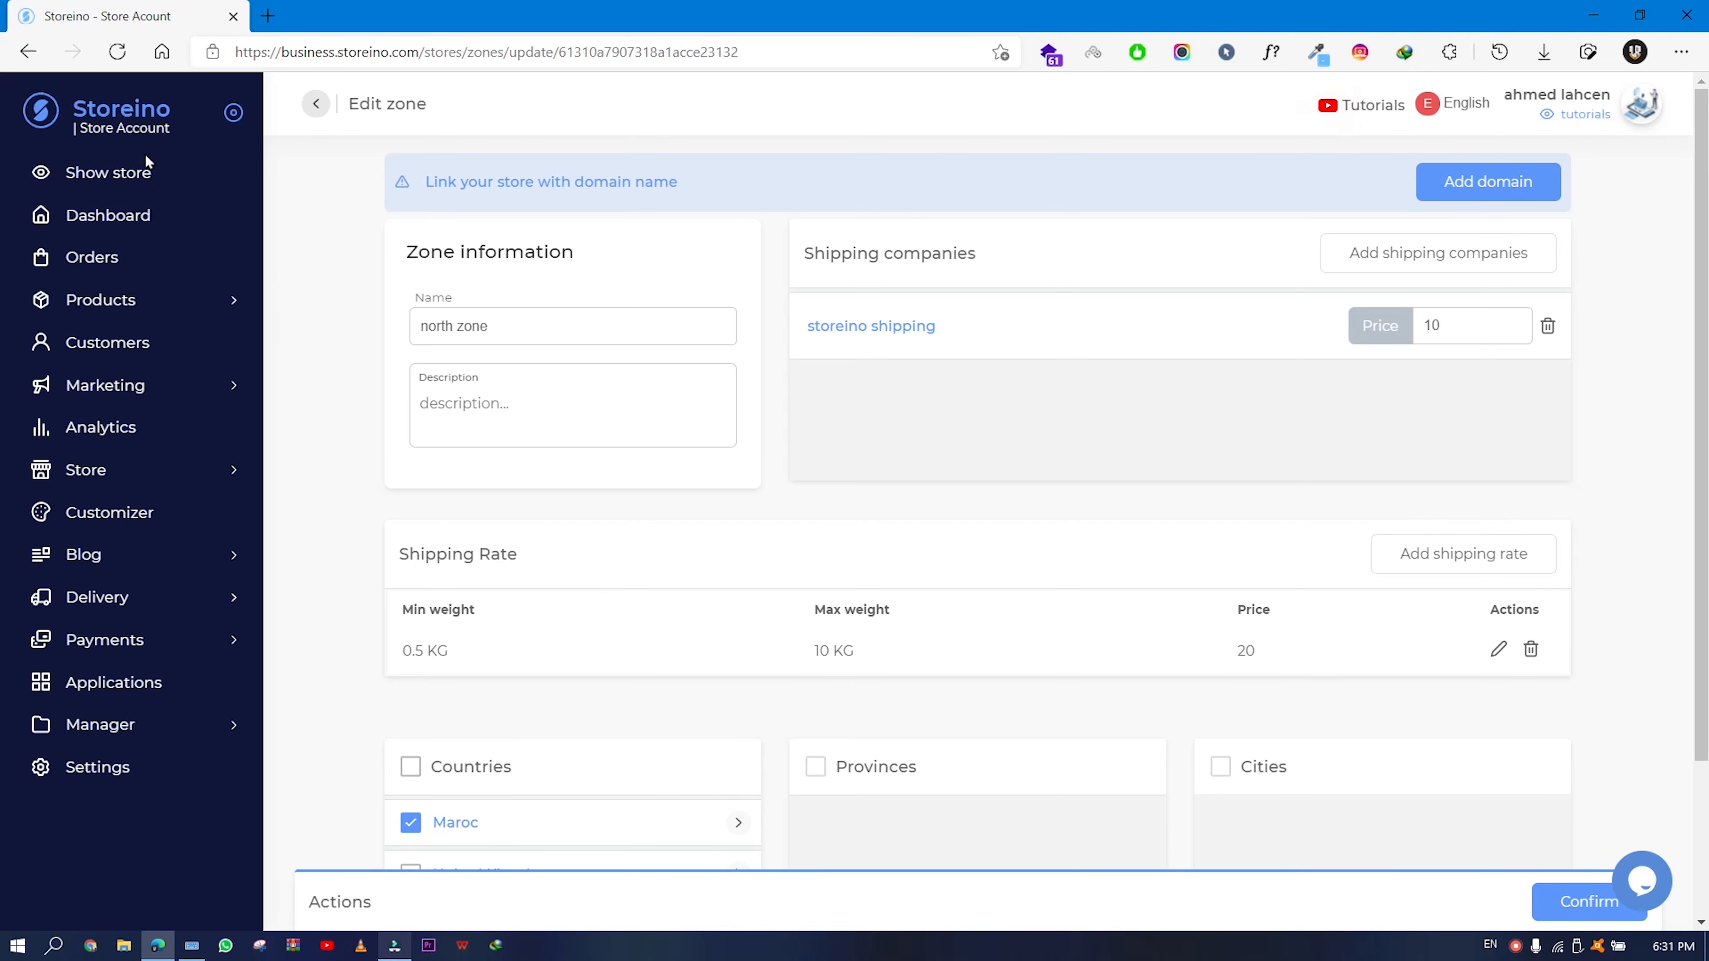
- In the storefront, add the Iphone 11 pro red to the cart and proceed to checkout
left_click(1339, 104)
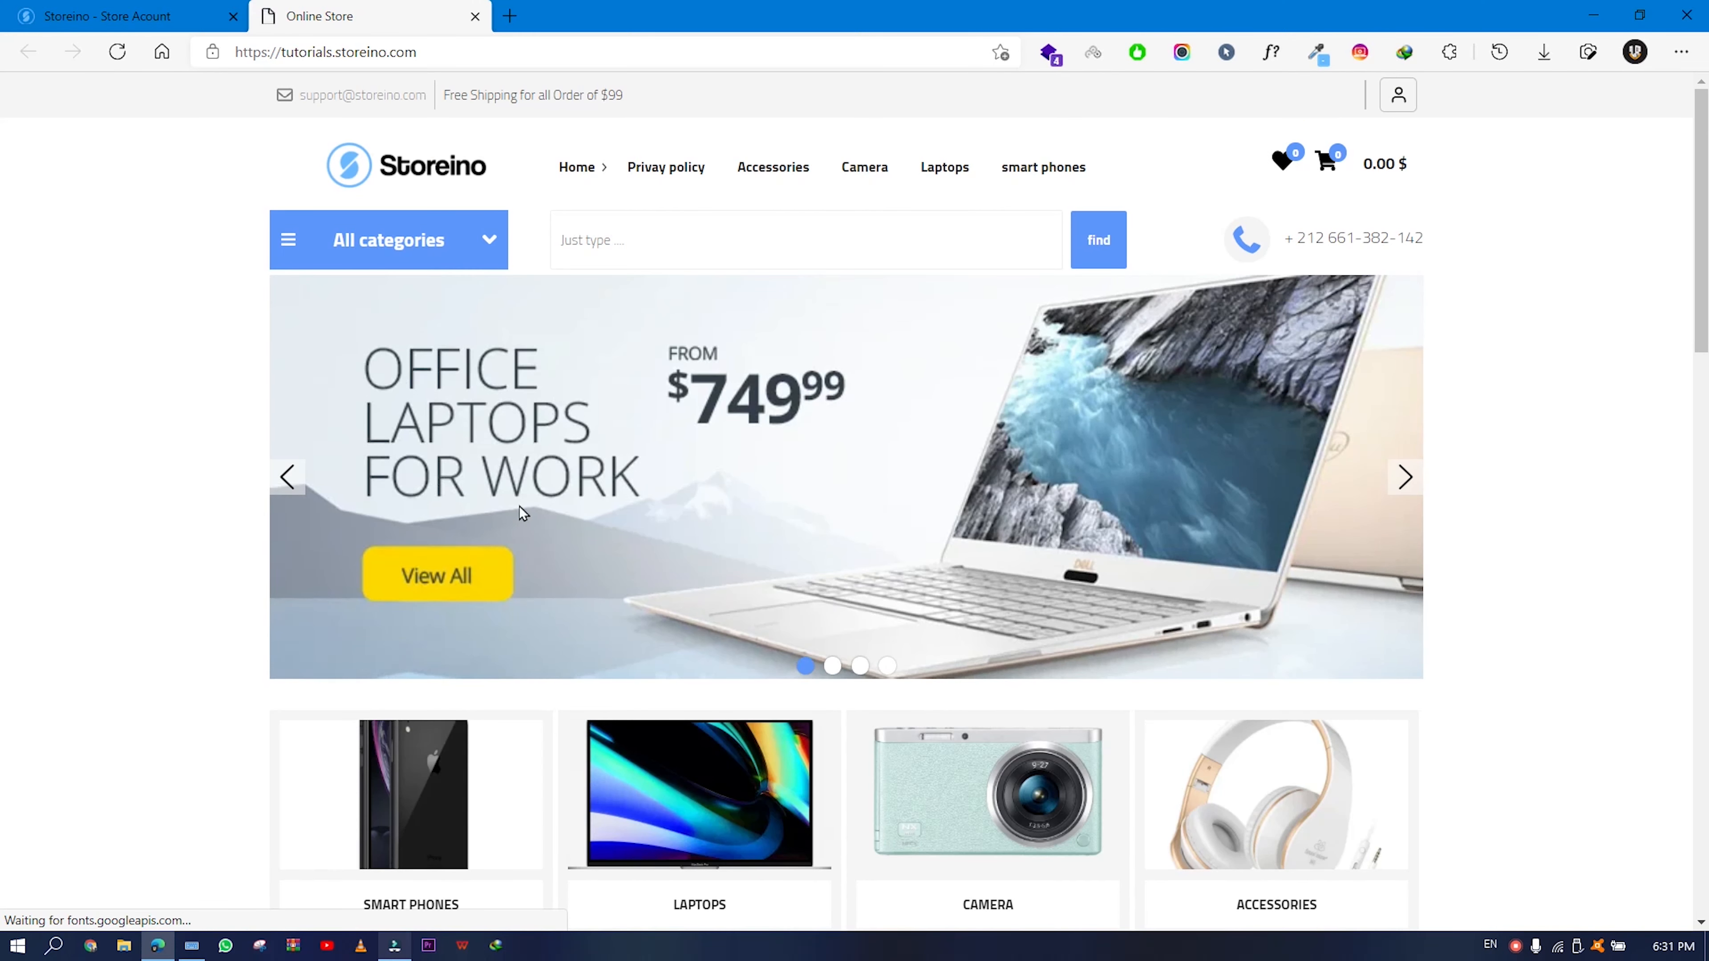
scroll(519, 506, "down", 10)
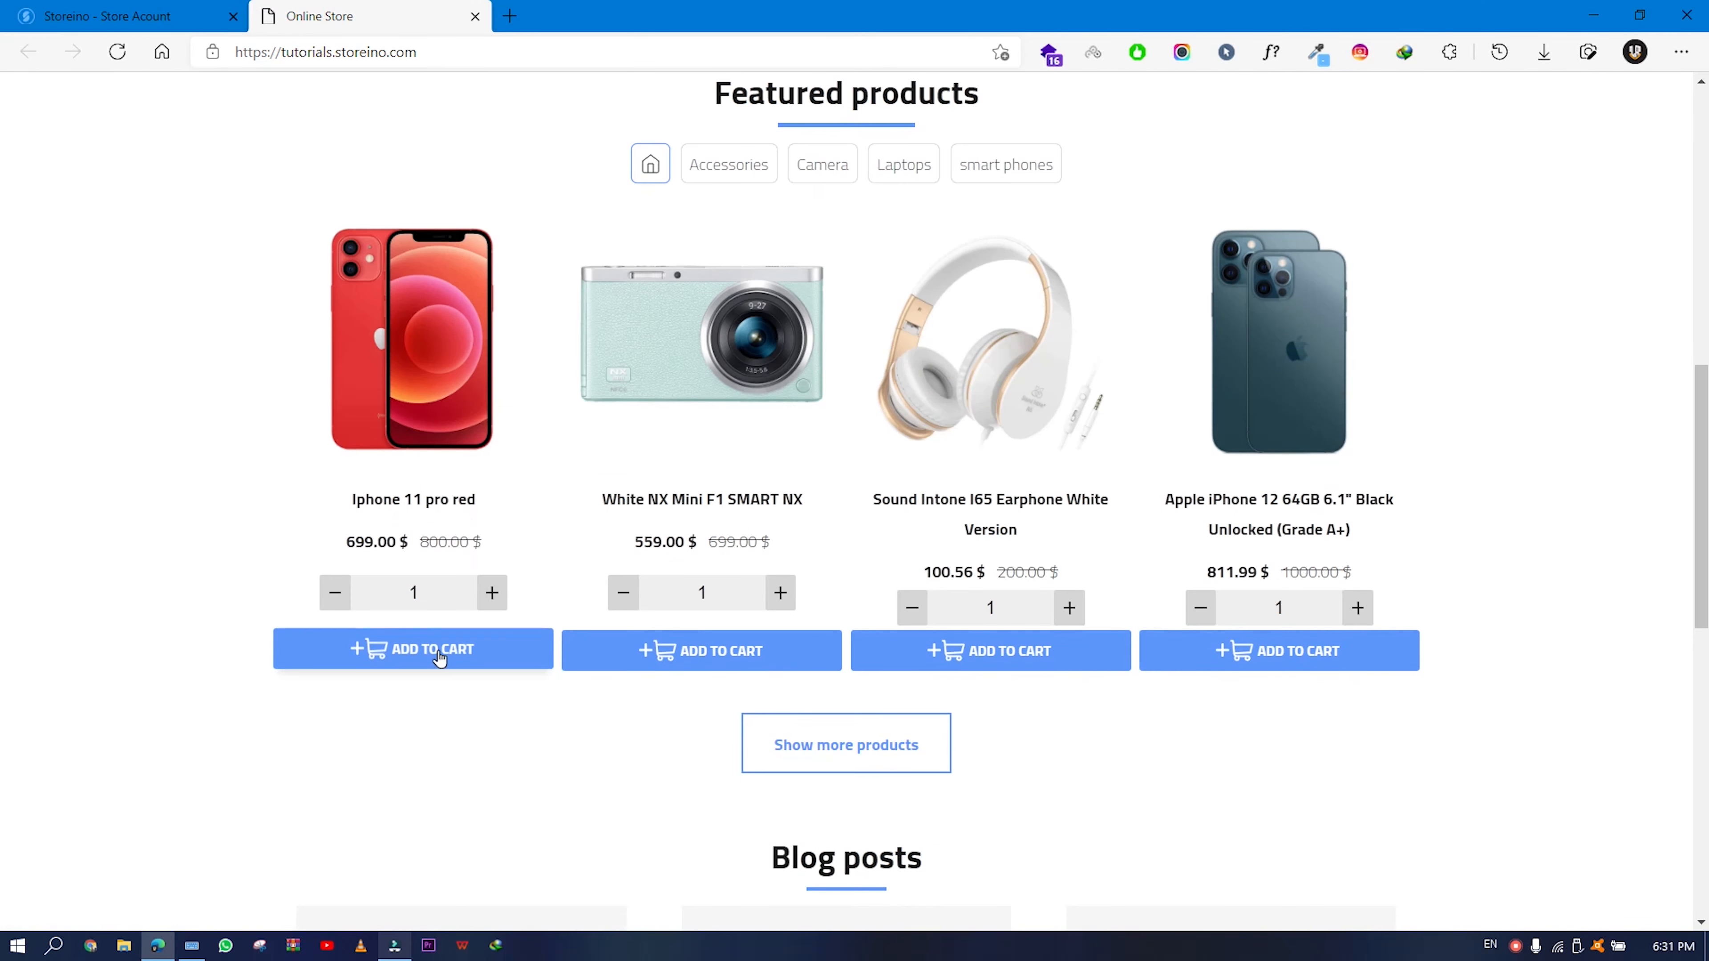
left_click(434, 650)
scroll(717, 496, "up", 10)
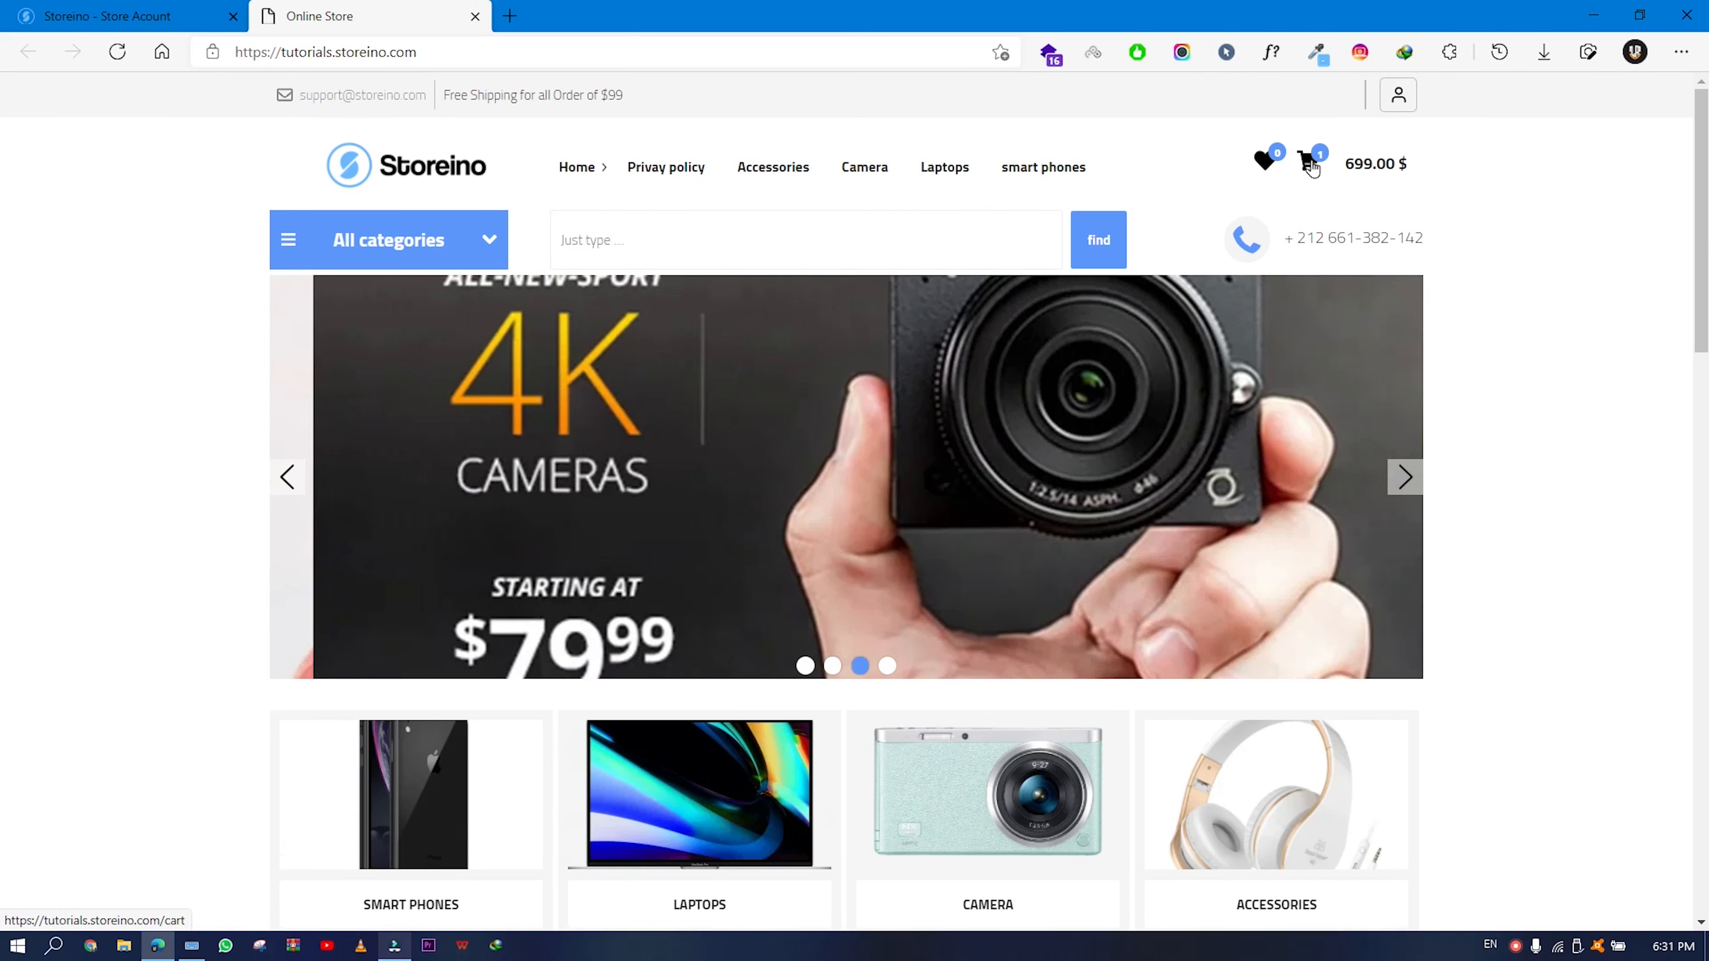
left_click(1308, 163)
left_click(1298, 559)
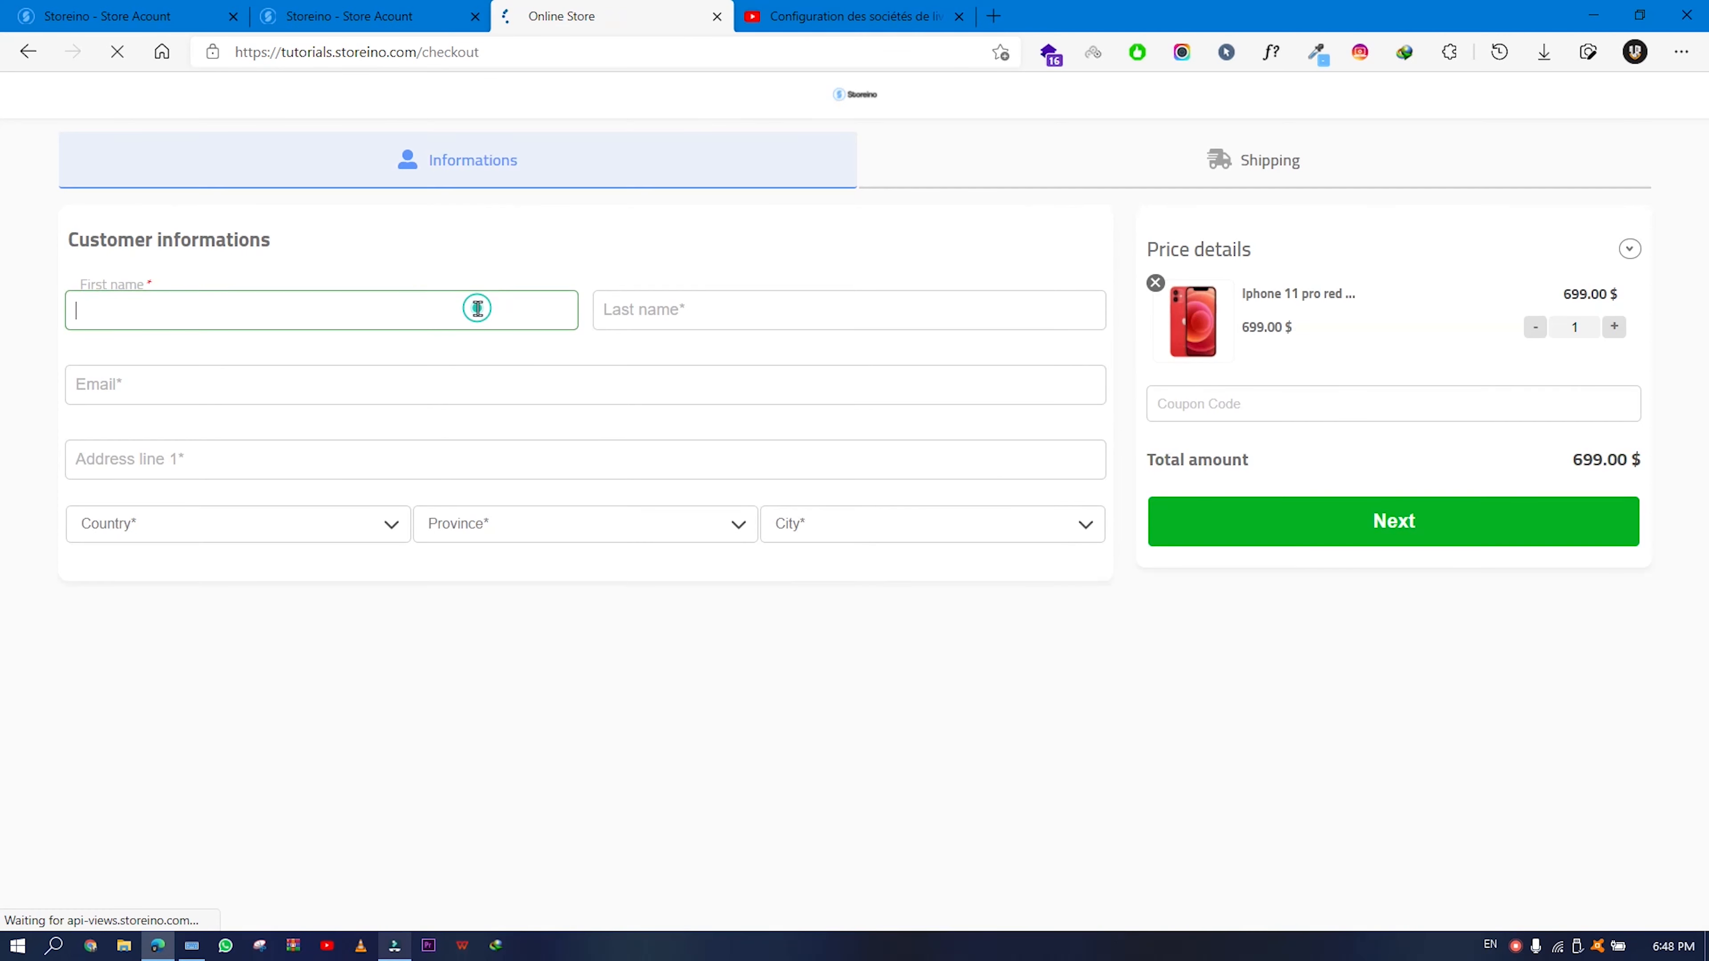
- Fill in the customer's first name, last name, e-mail and address in the checkout form
key("Tab")
key("Tab")
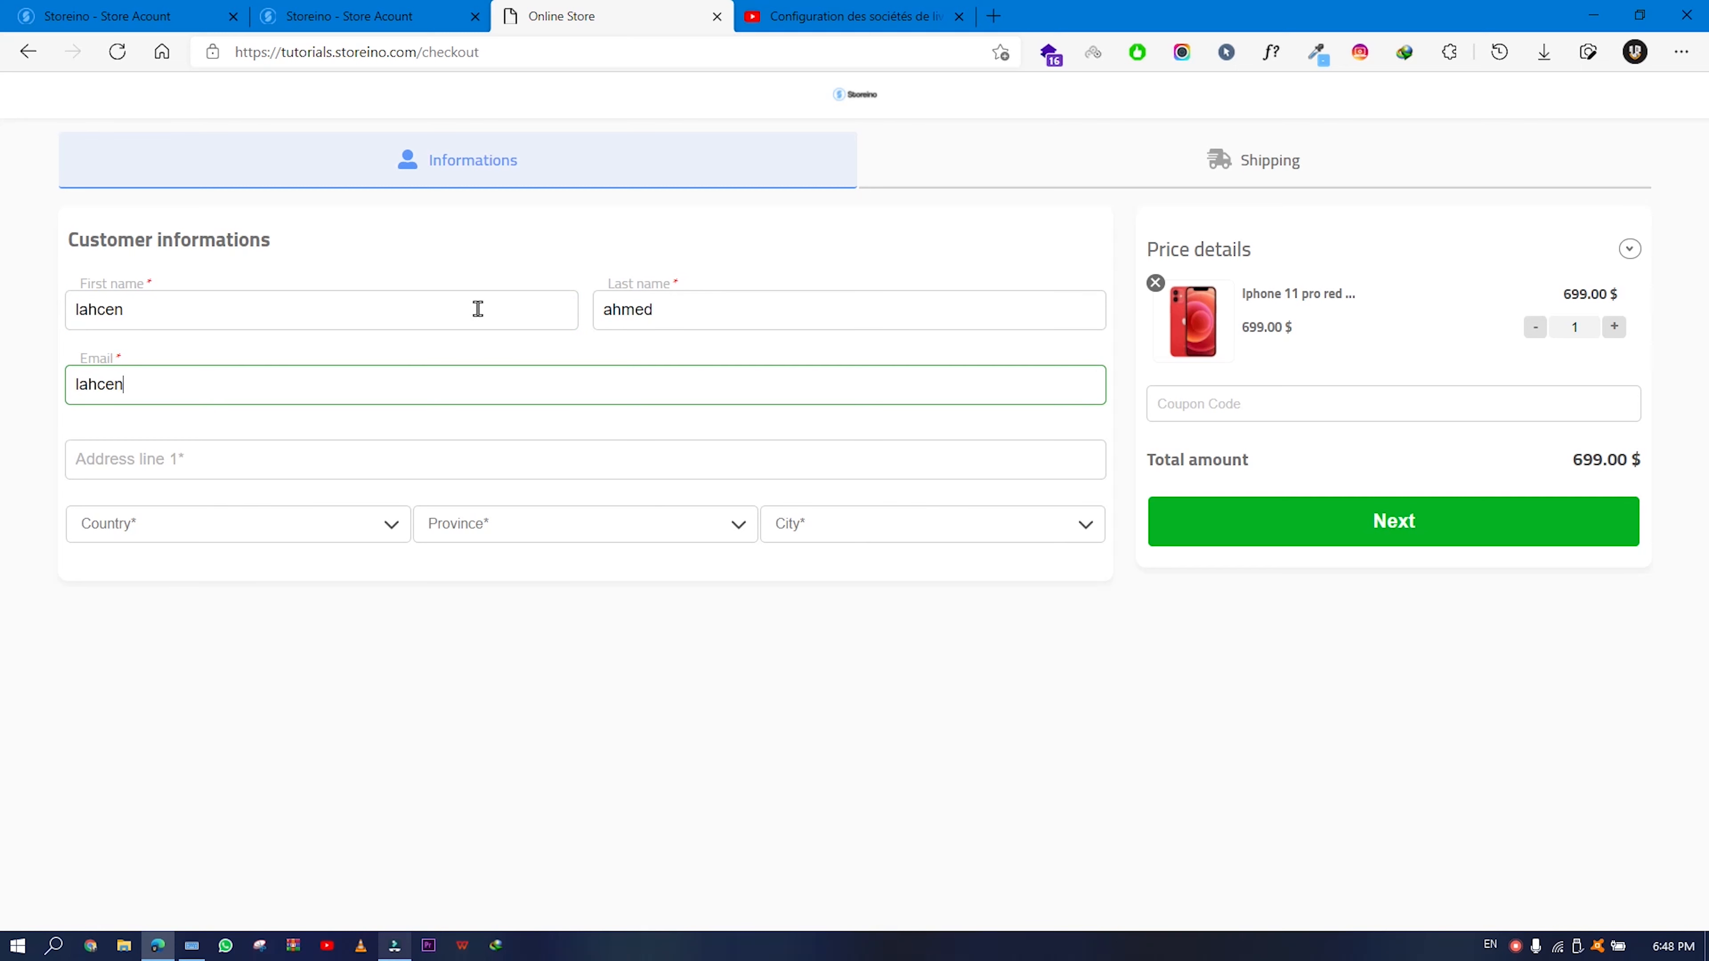
key("Tab")
type("agadir Morocco")
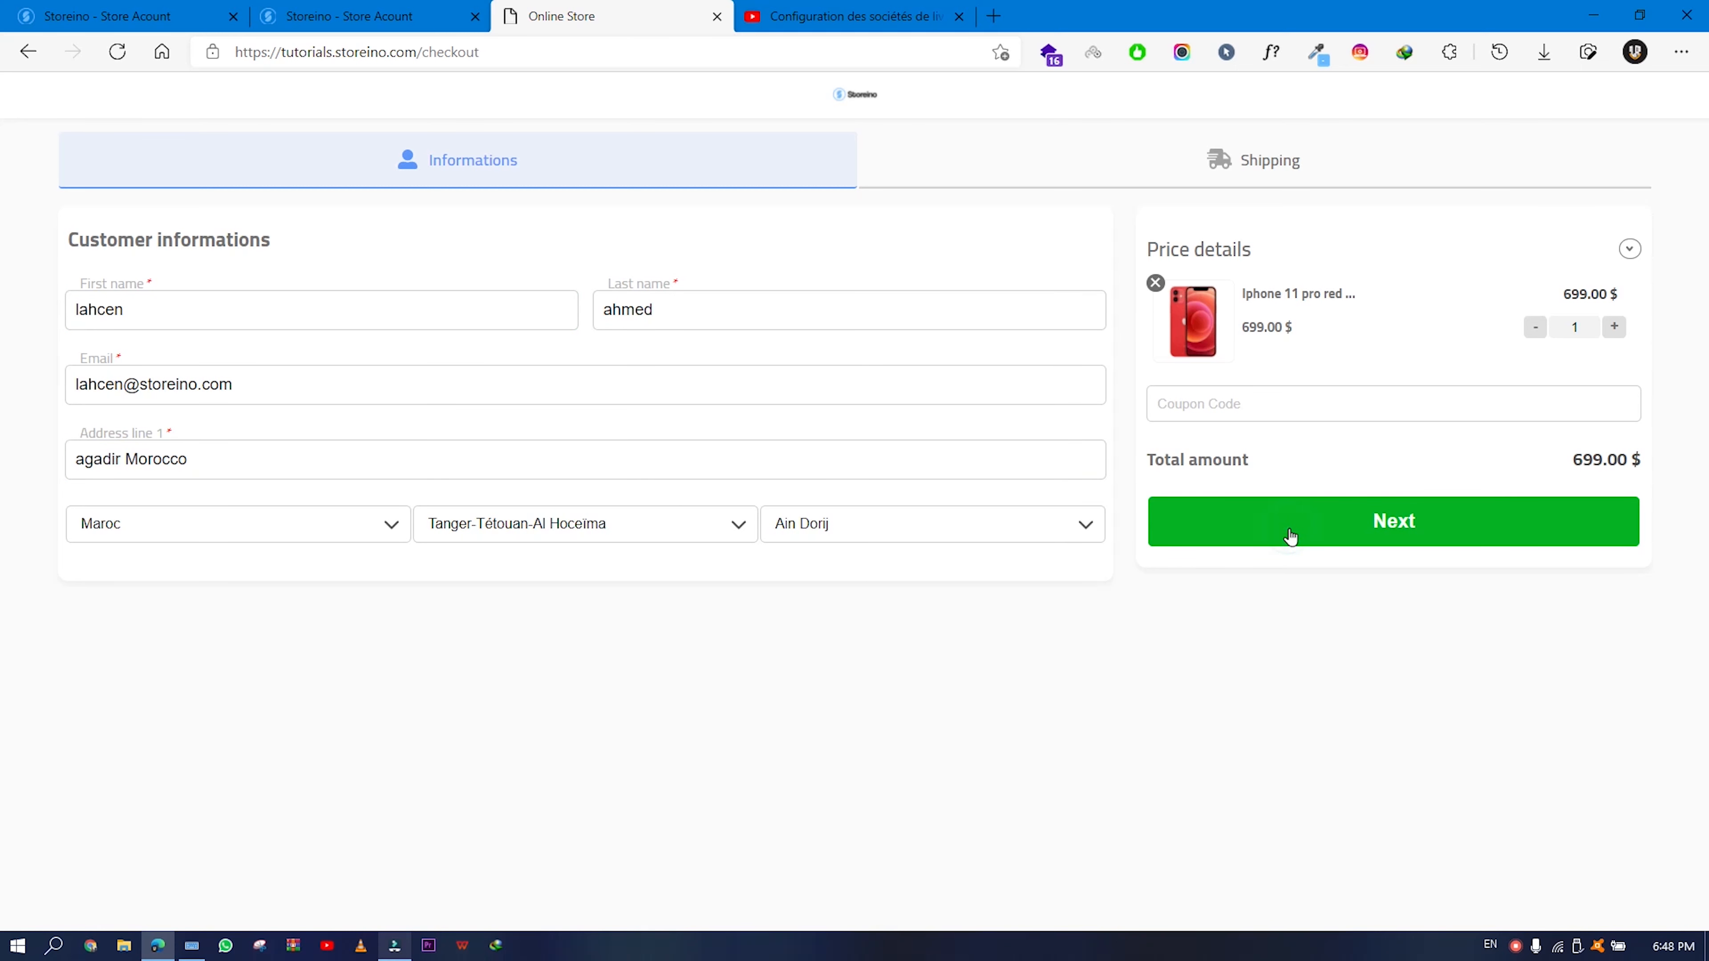
- Continue to the Shipping step, which offers storeino shipping at 45 $
left_click(1290, 536)
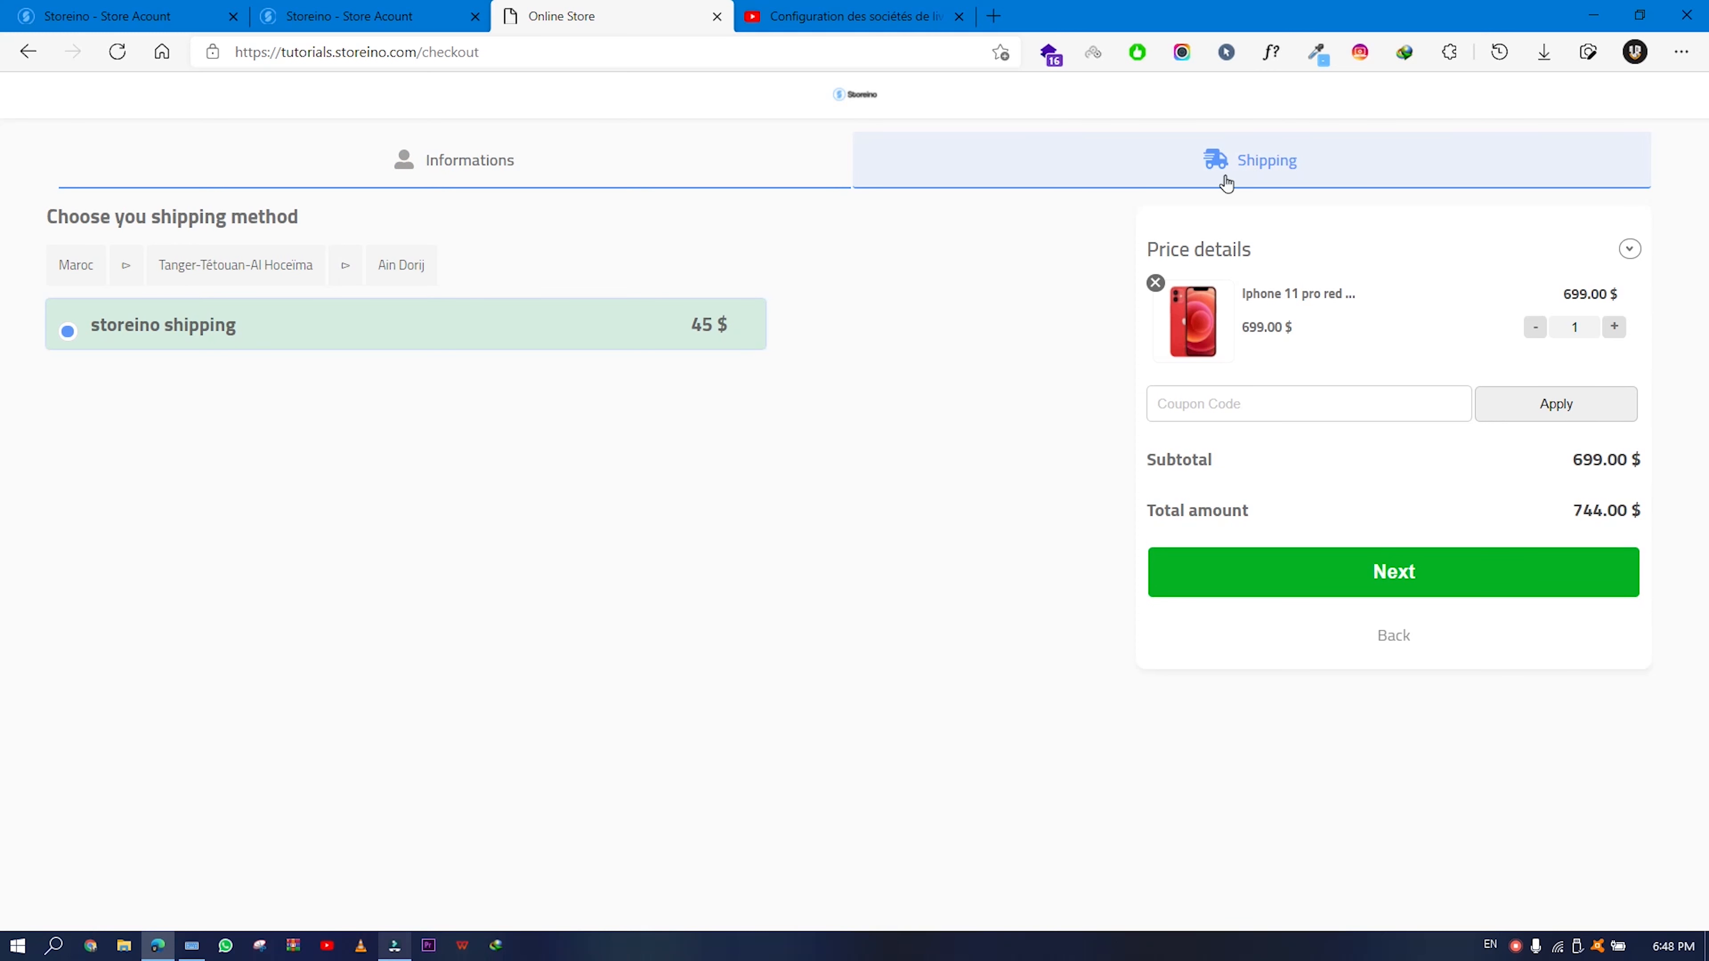
left_click_drag(91, 338, 239, 346)
left_click(237, 342)
left_click(1515, 945)
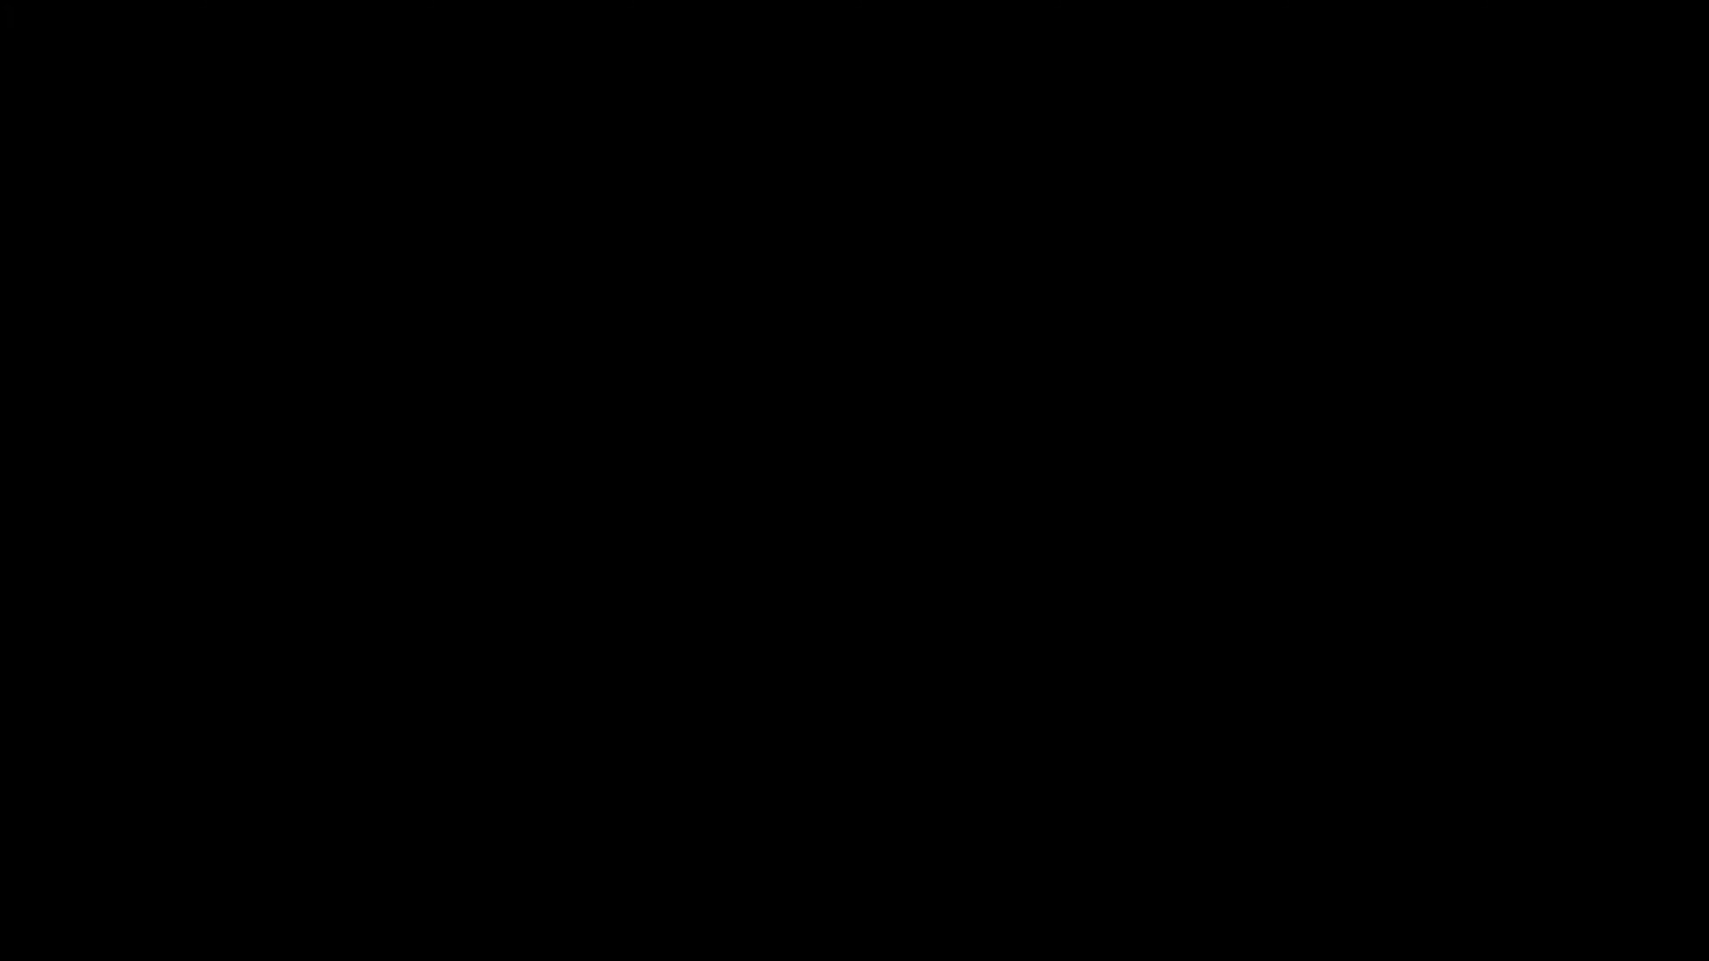